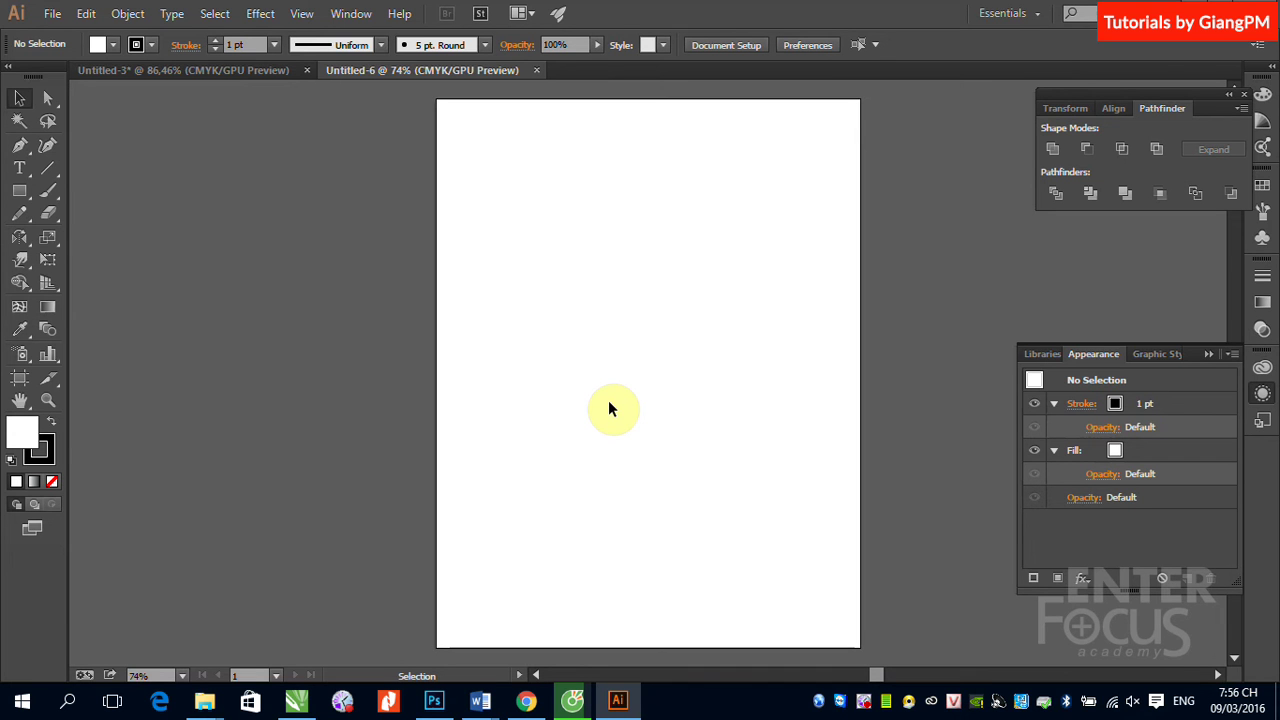
Draw a square near the centre of the page with the Rectangle tool
left_click(20, 191)
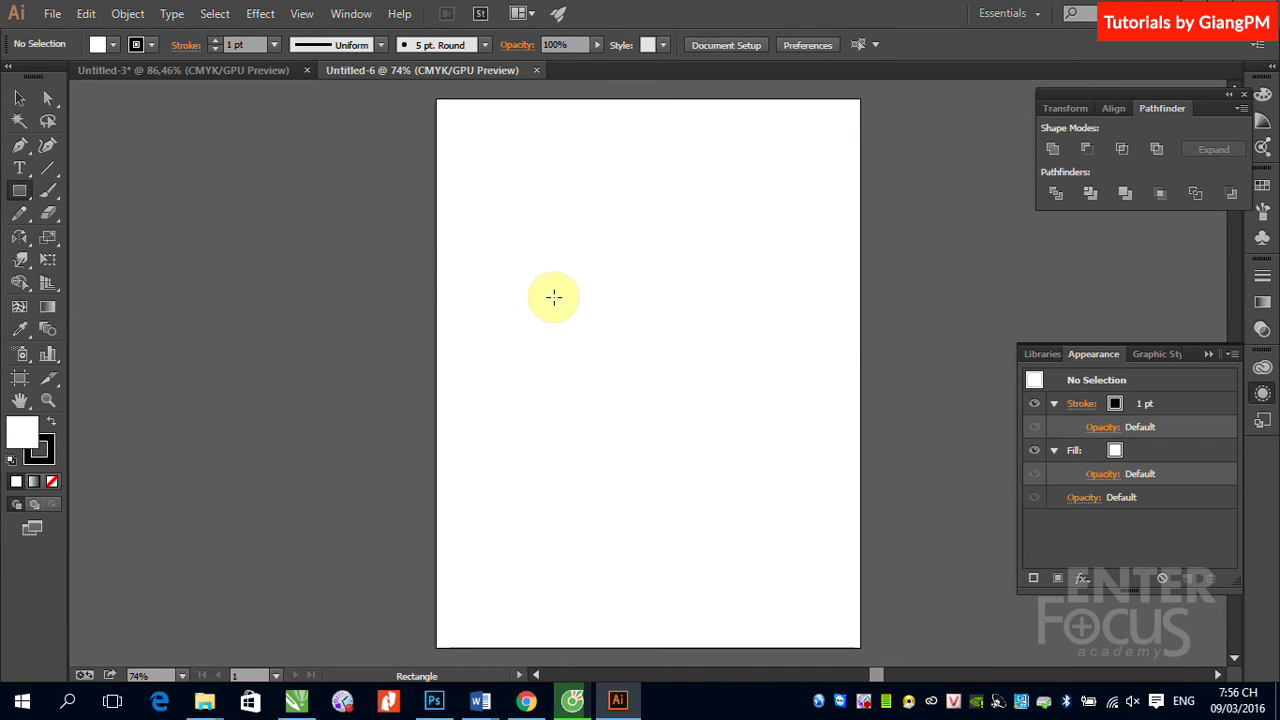
left_click_drag(554, 297, 693, 436)
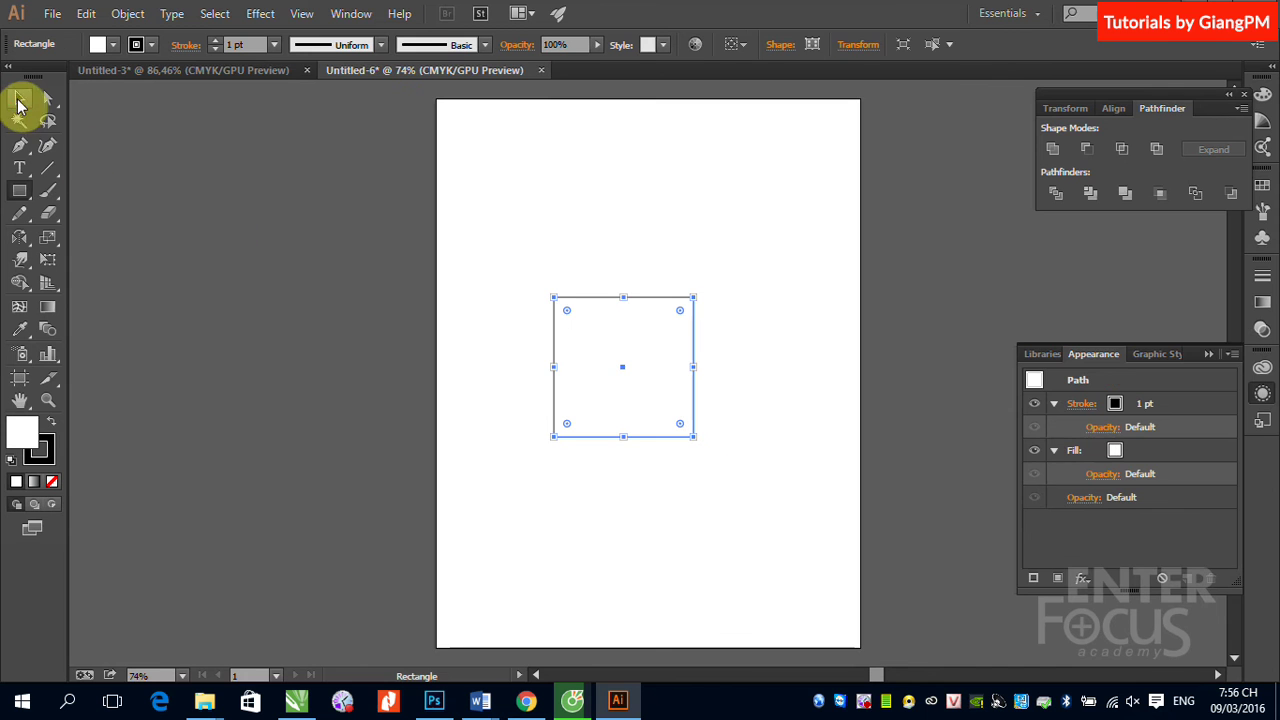
left_click(19, 97)
Remove the square's outline and fill it green (C 77.65, M 0, Y 100, K 0)
left_click(46, 446)
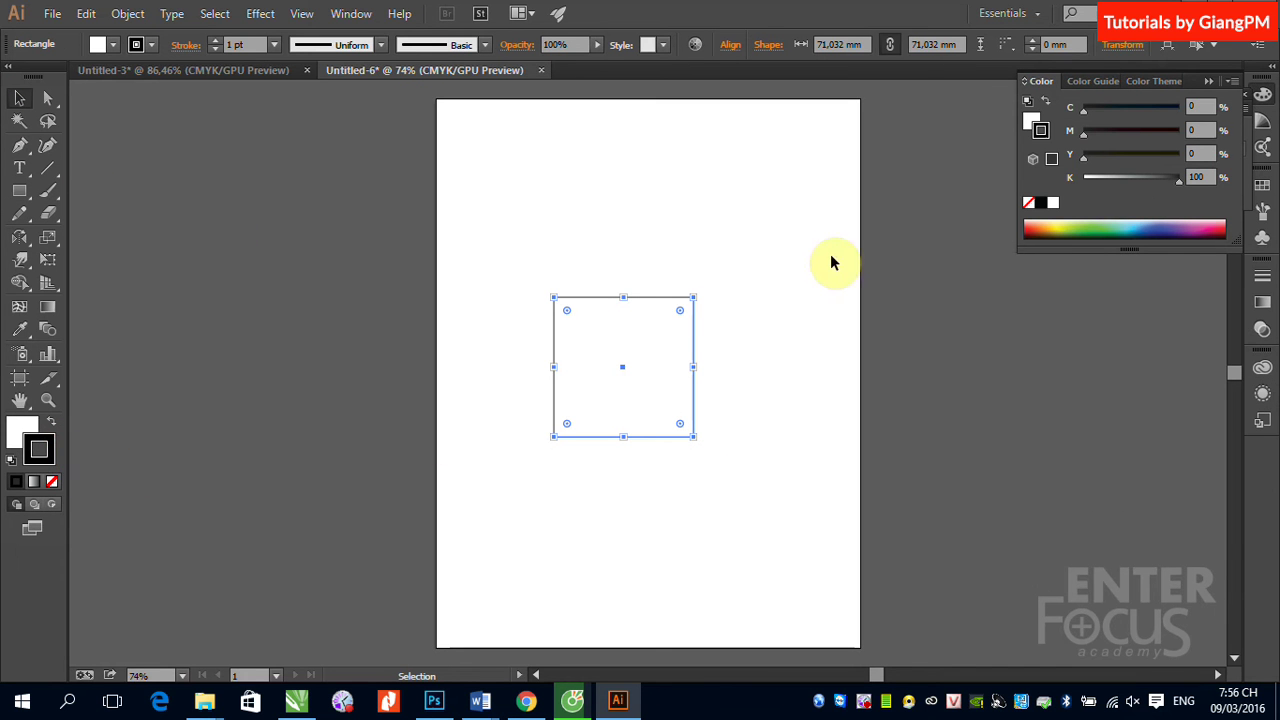
left_click(52, 481)
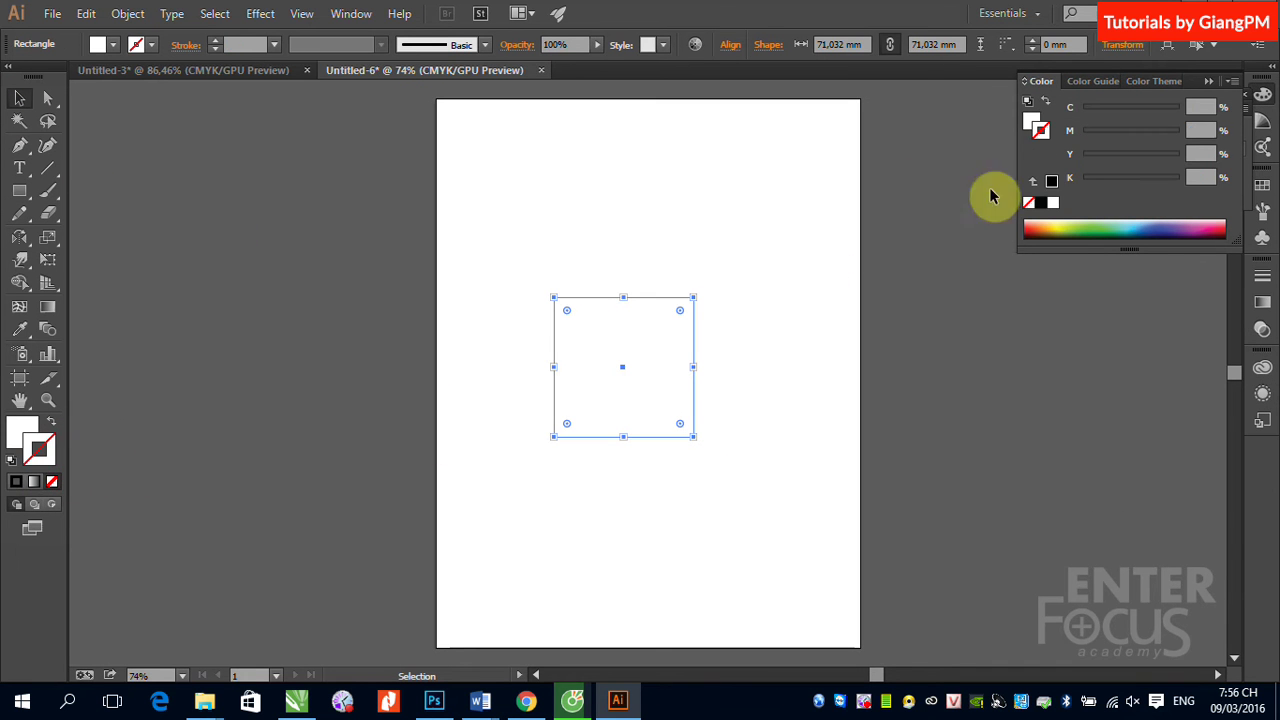
left_click(1037, 222)
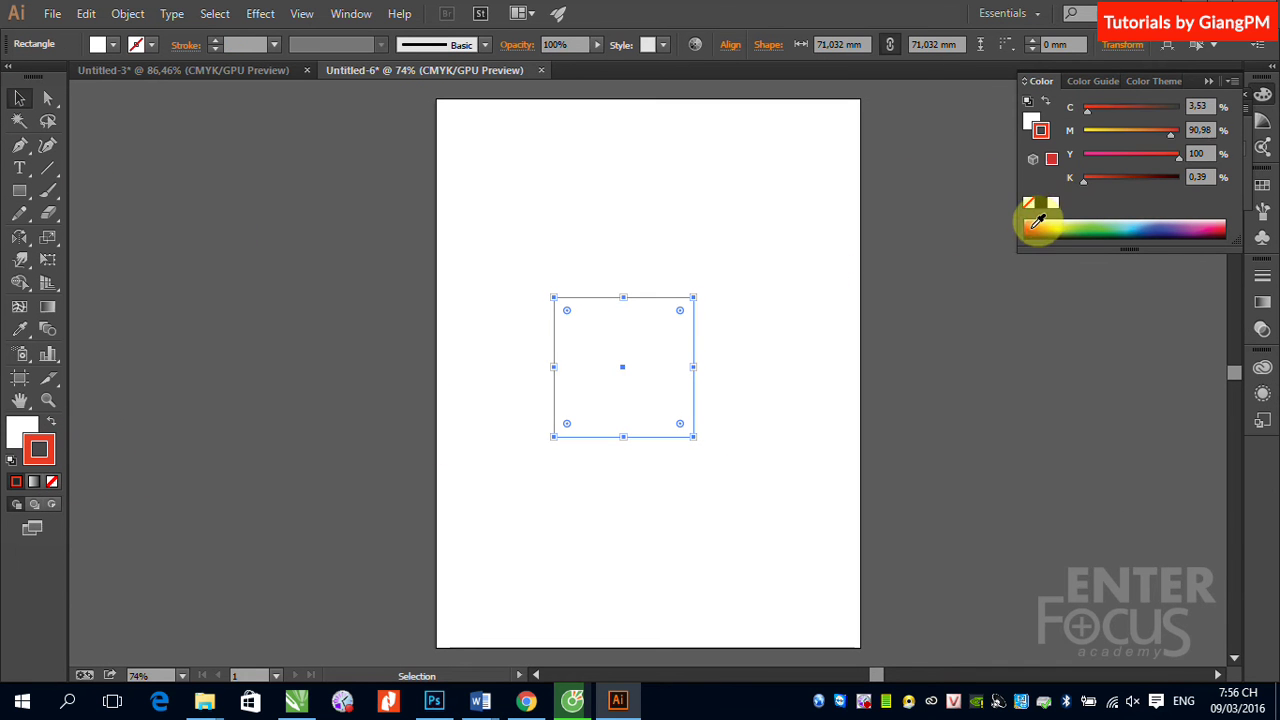
left_click(52, 422)
left_click(52, 481)
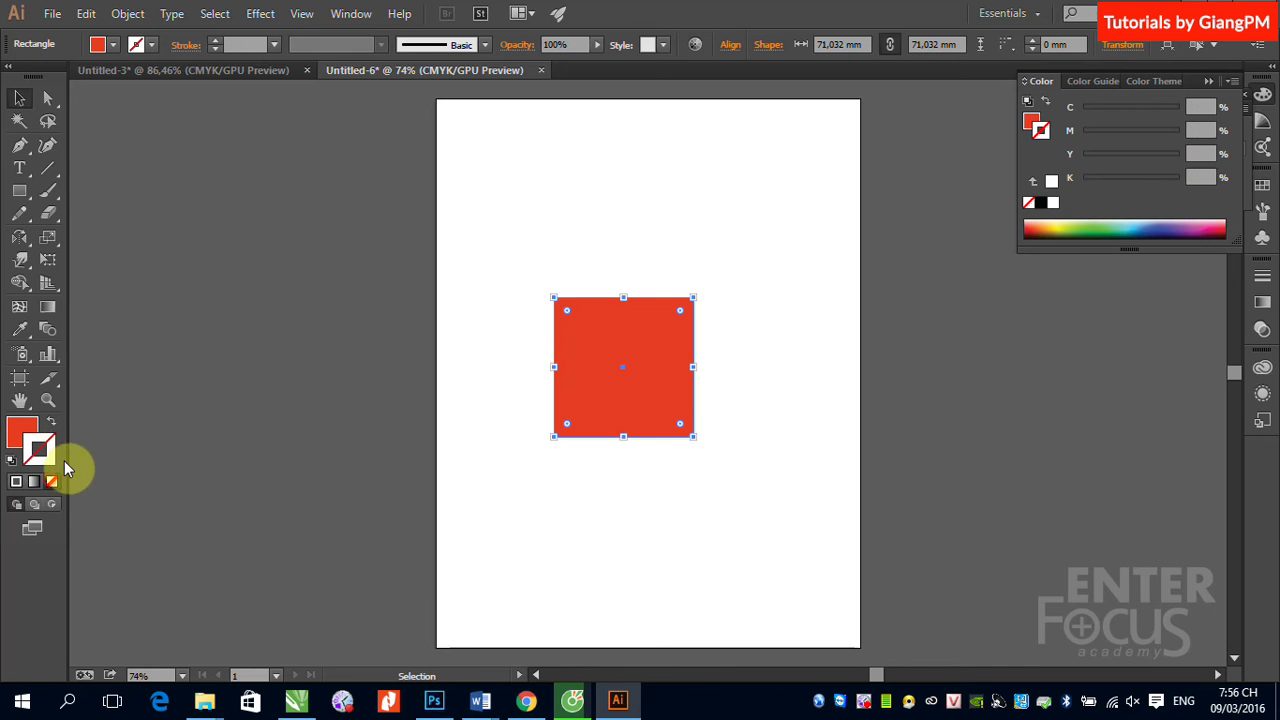
left_click(22, 428)
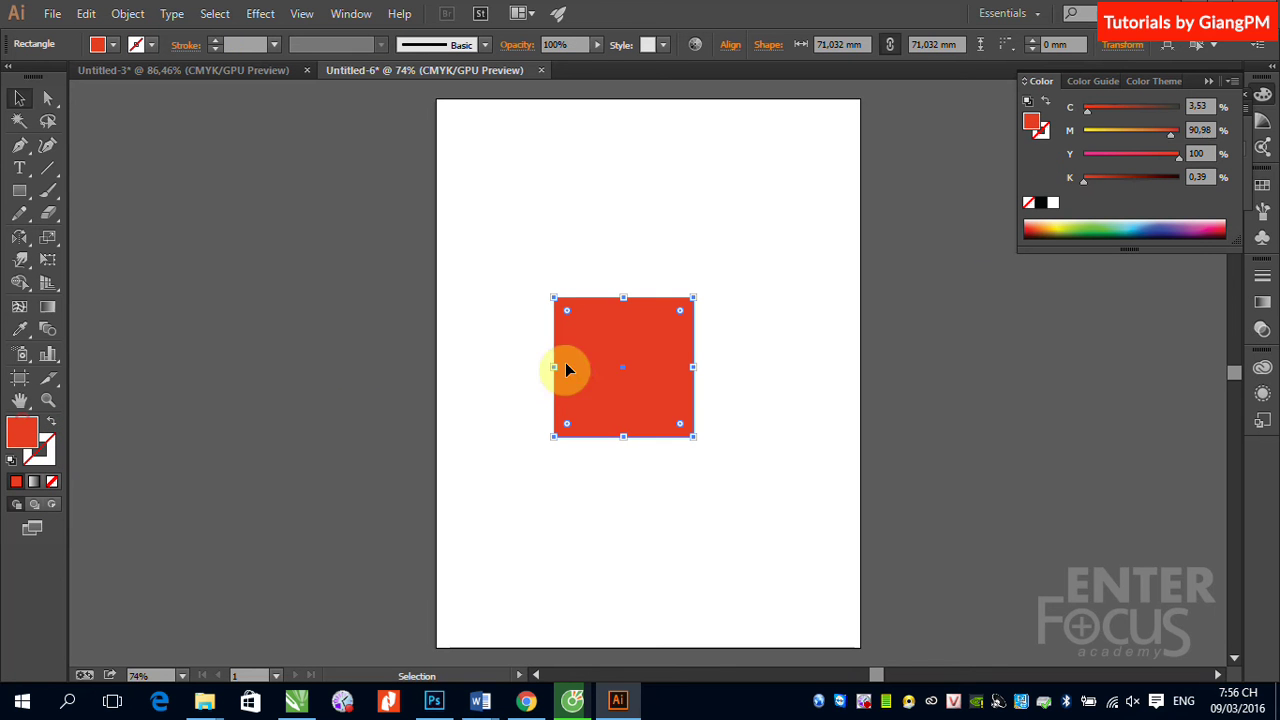
left_click(782, 340)
left_click(660, 386)
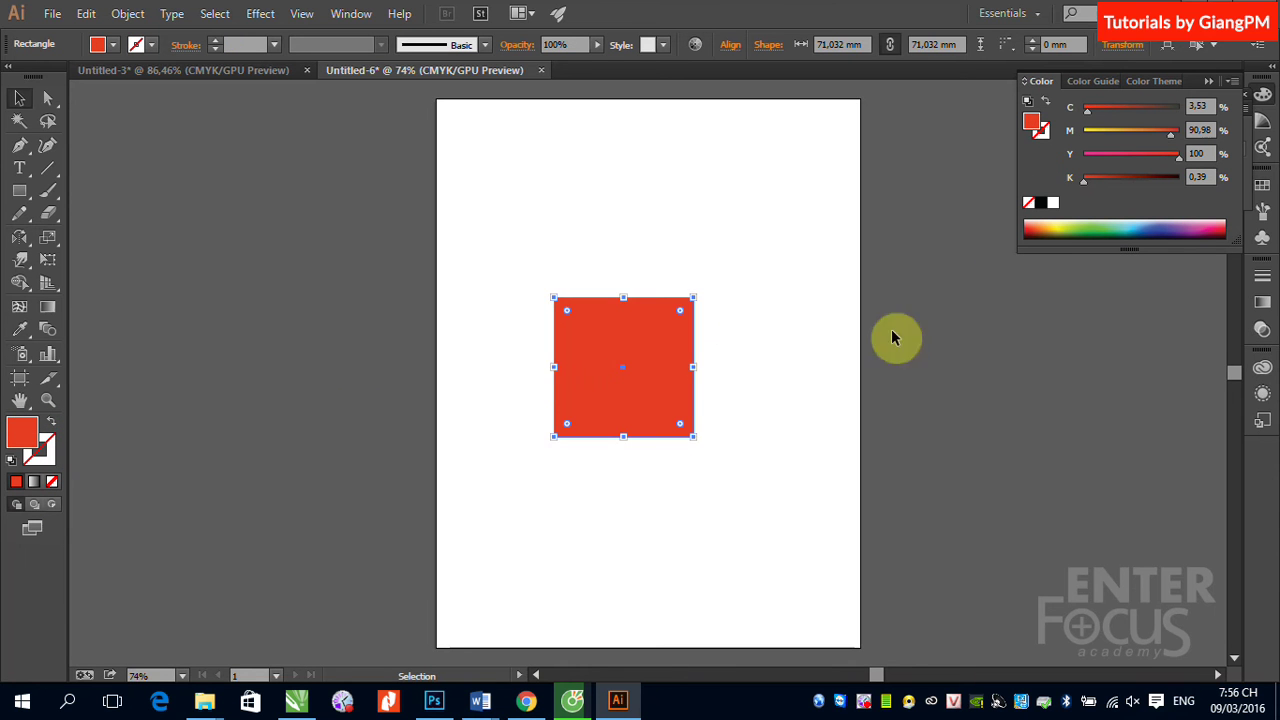
left_click(1091, 229)
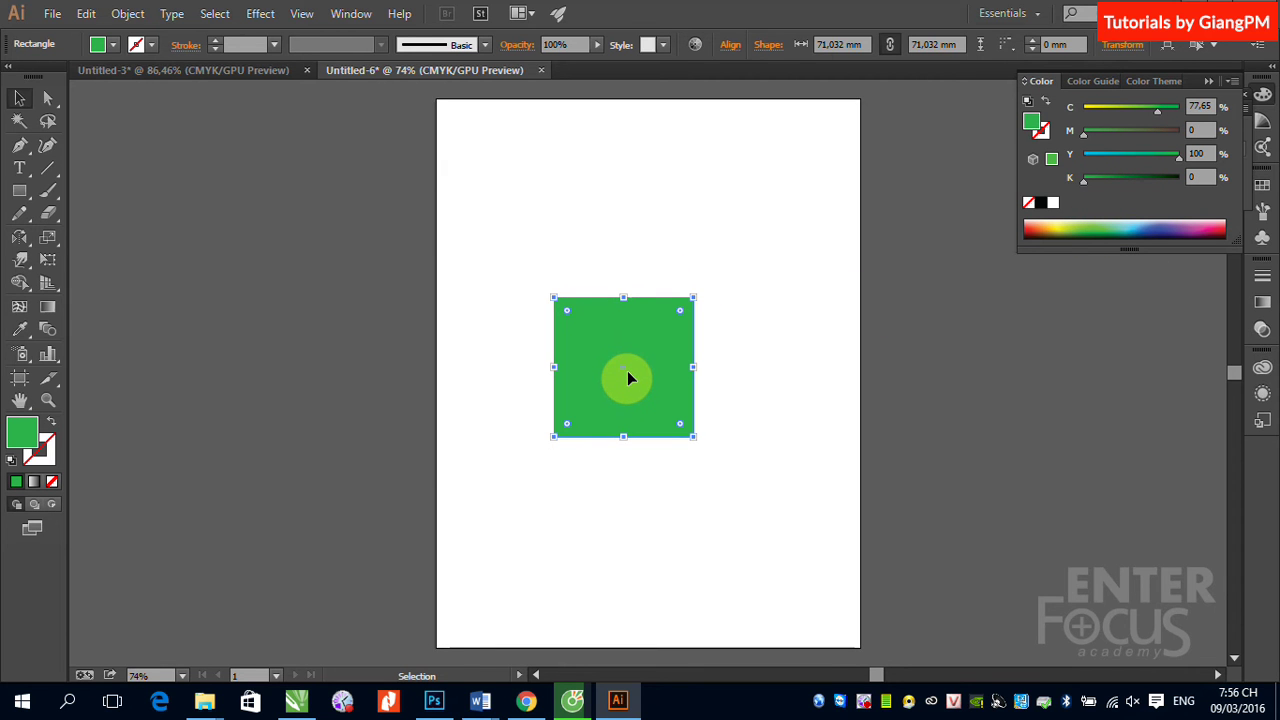
Choose Effect > 3D > Extrude & Bevel for the green square
left_click(260, 18)
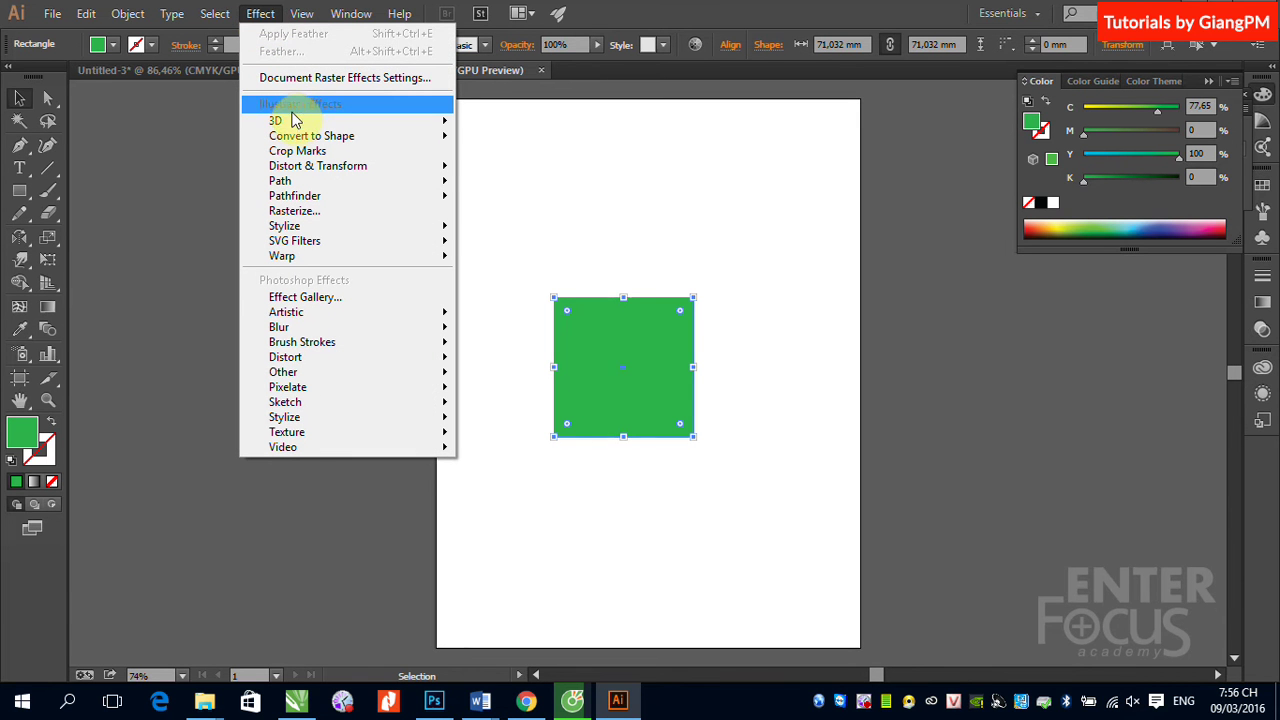
mouse_move(300, 121)
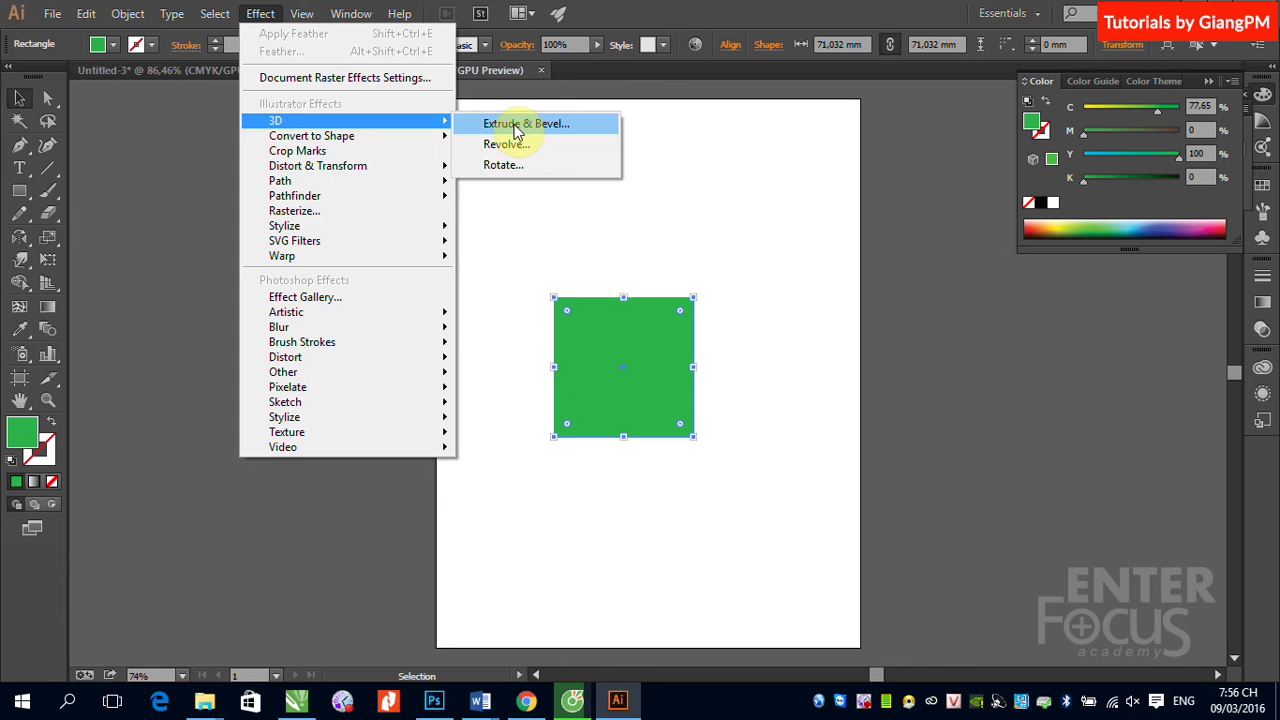
left_click(515, 130)
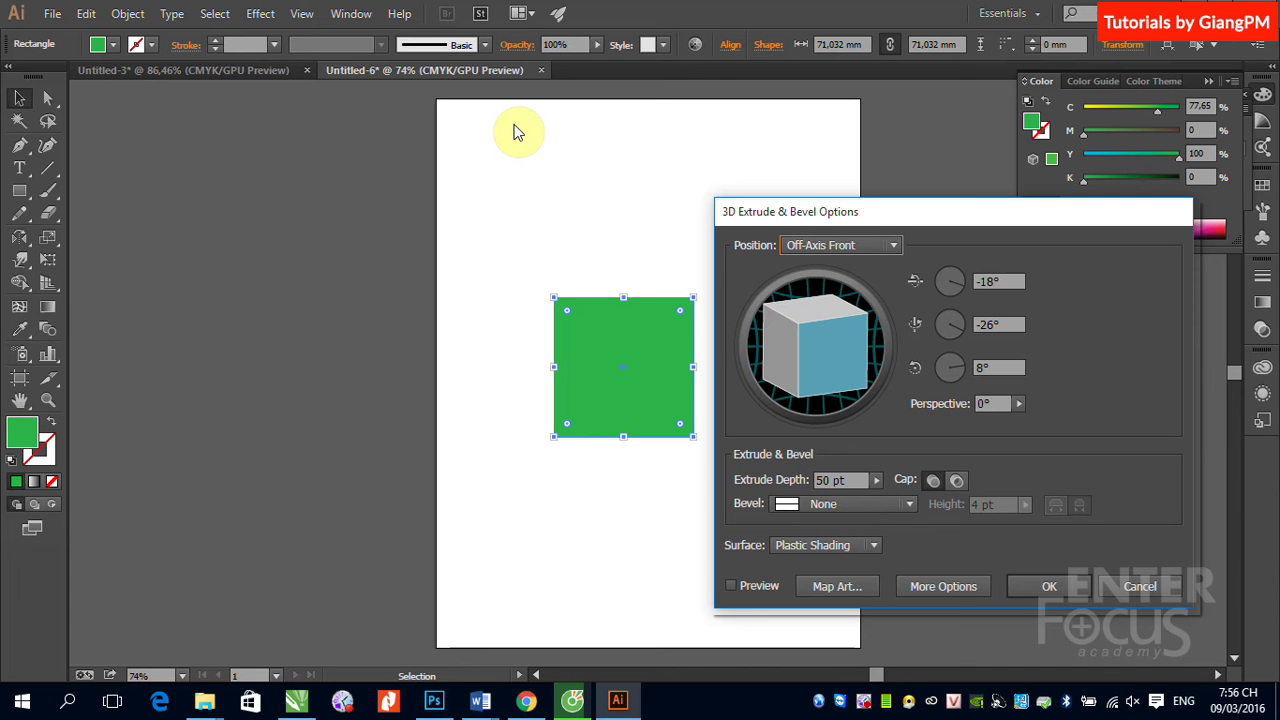
Enable Preview, raise Extrude Depth to 230 pt, and move the dialog off the artwork
left_click(731, 586)
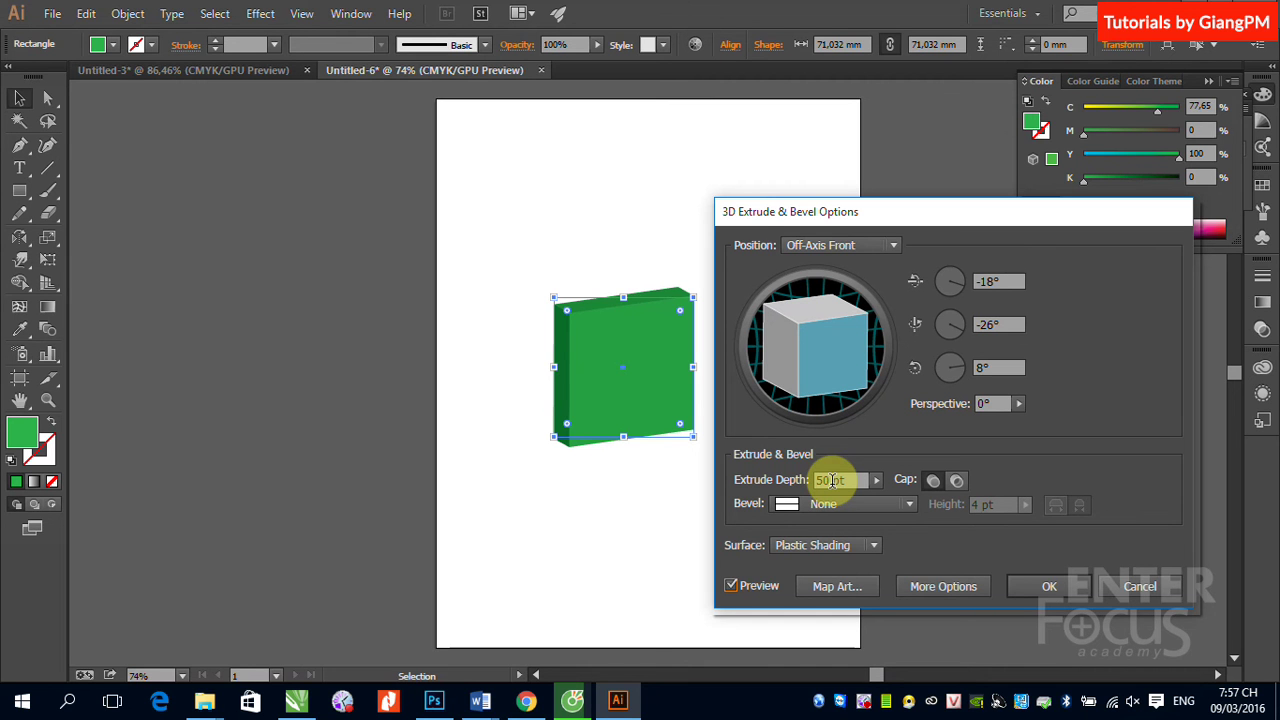
left_click(832, 480)
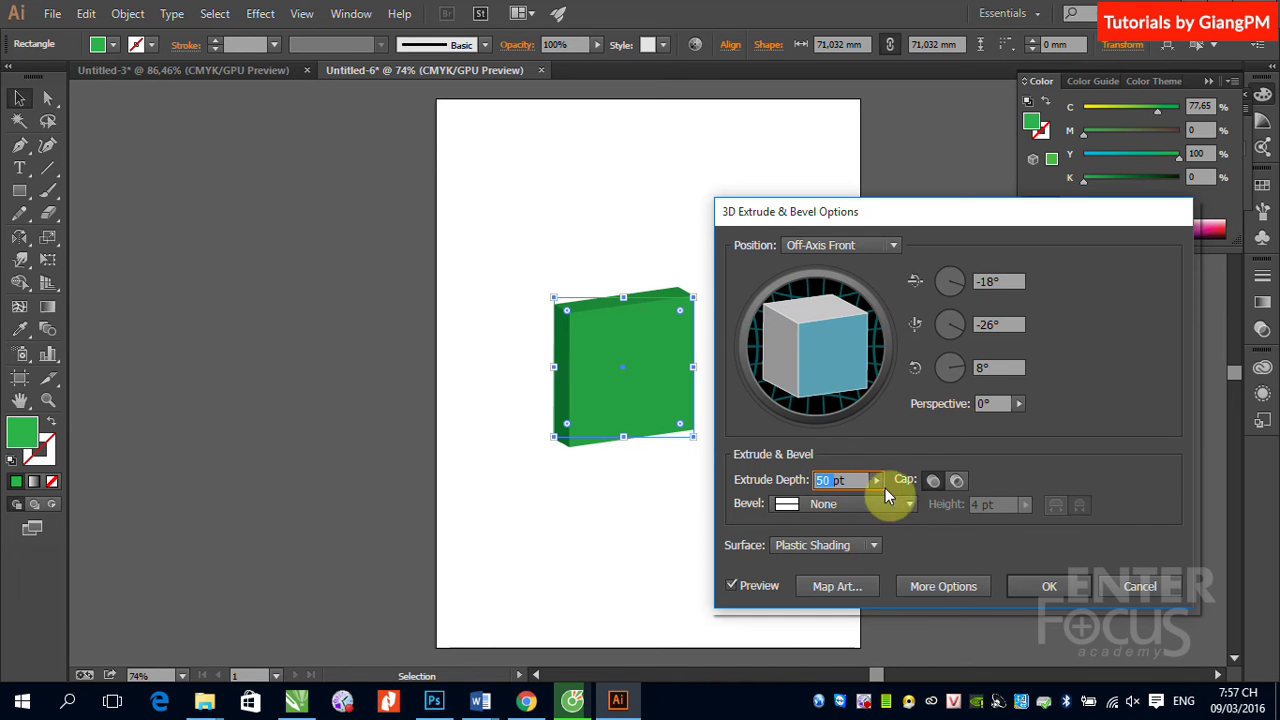
left_click(810, 503)
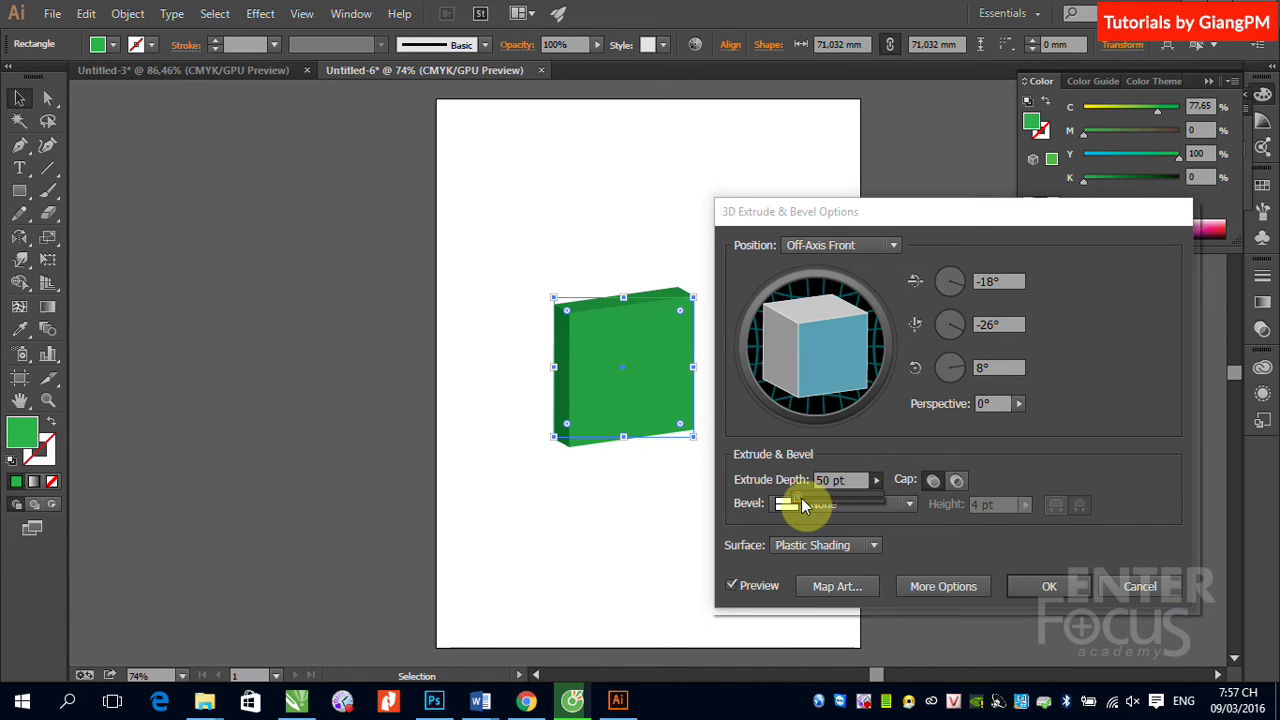
left_click_drag(802, 497, 808, 498)
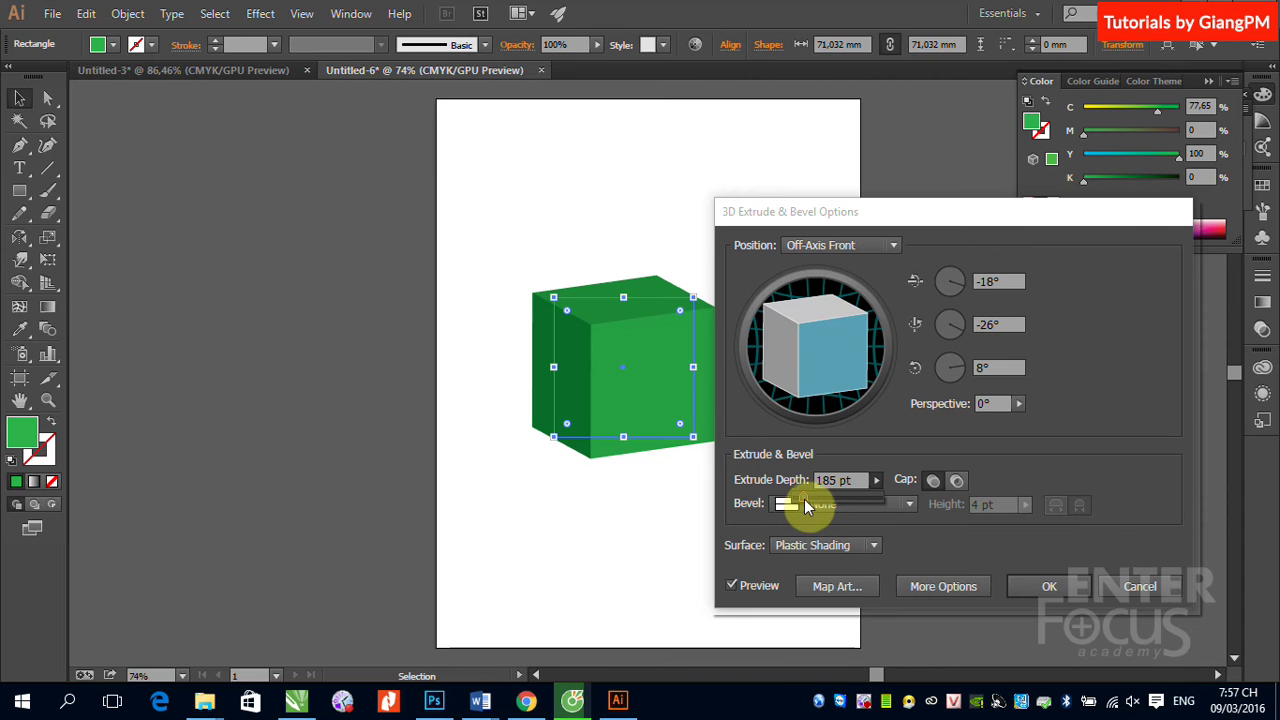
left_click_drag(805, 497, 806, 497)
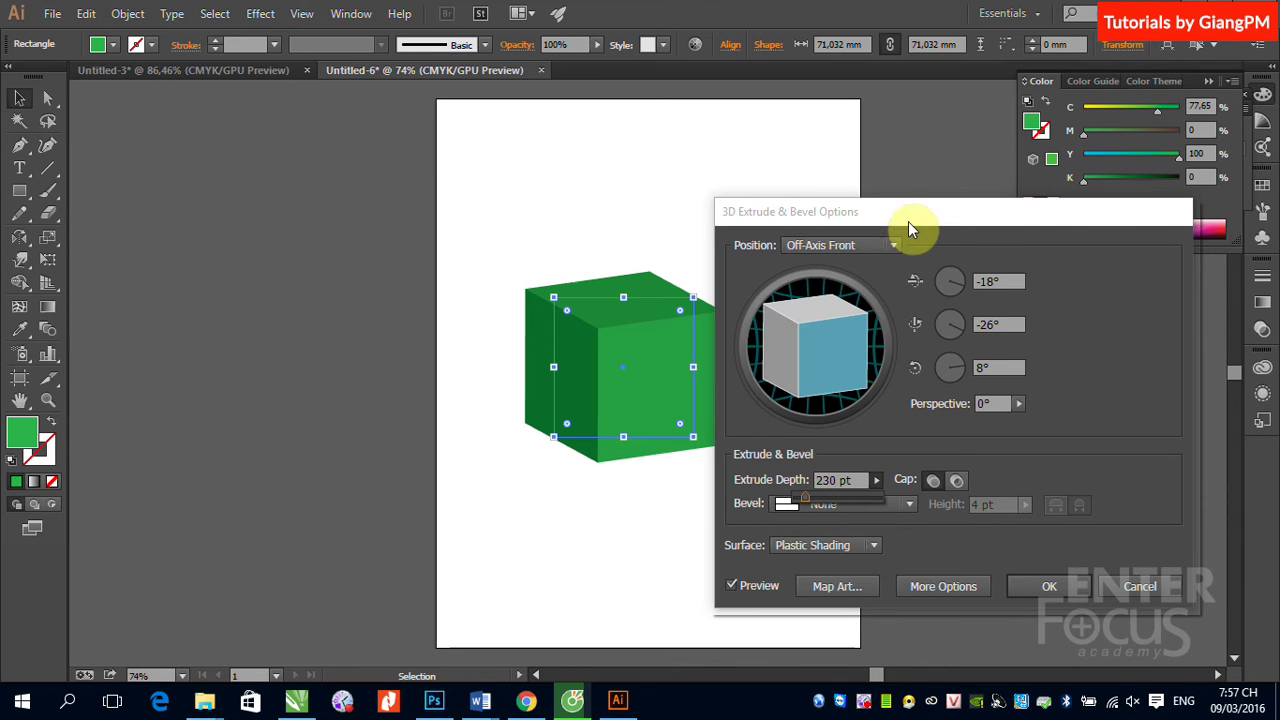
left_click_drag(908, 218, 956, 210)
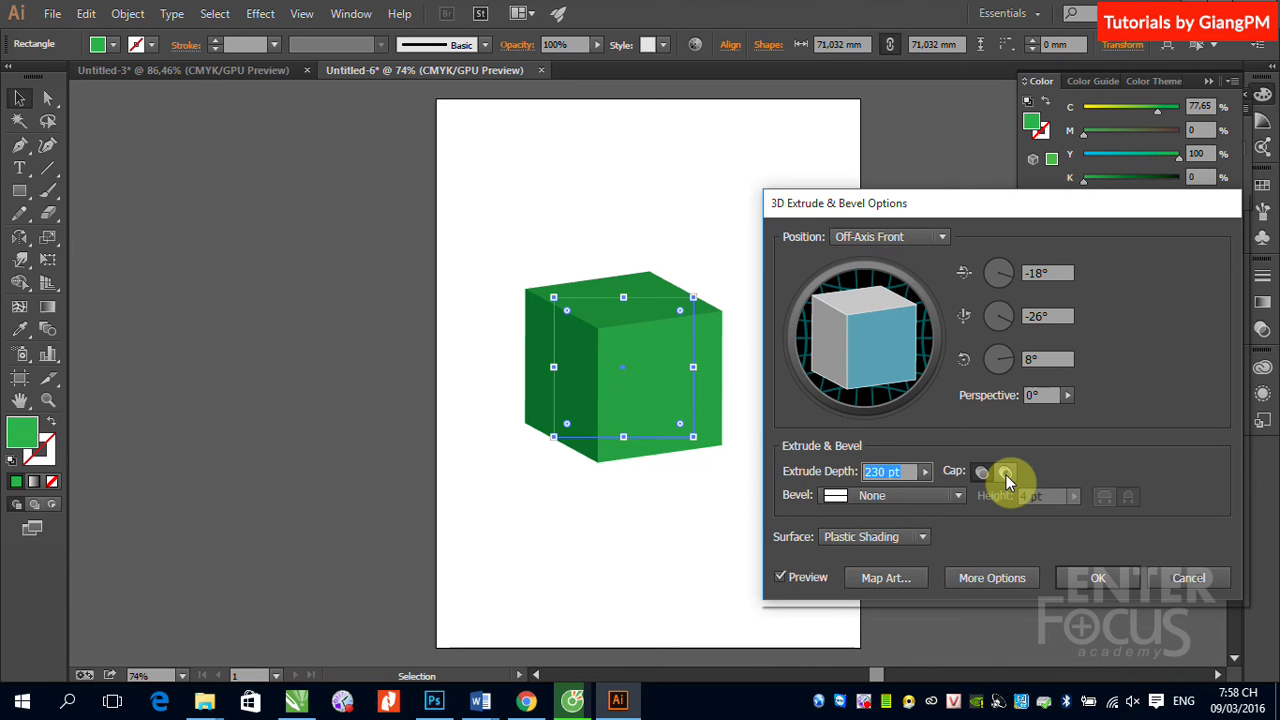
Turn caps off to hollow the box and rotate it to -8°, 20°, 0°
left_click(1006, 473)
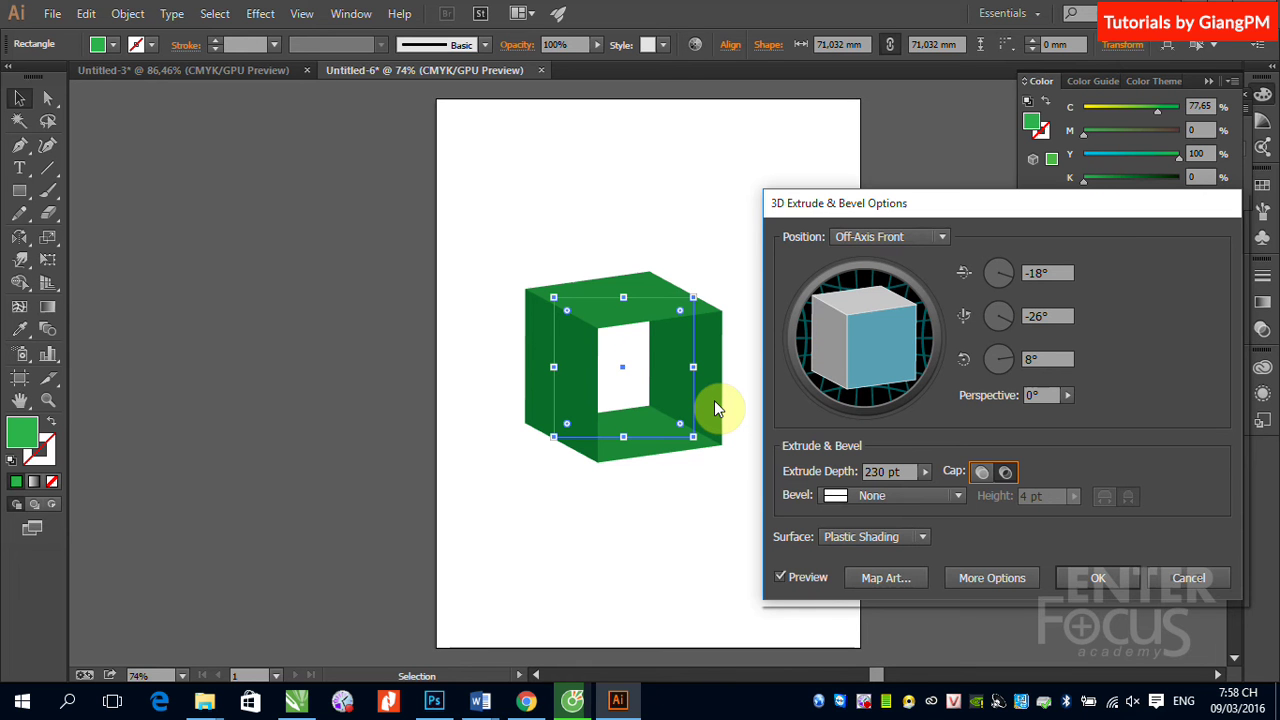
left_click(1045, 273)
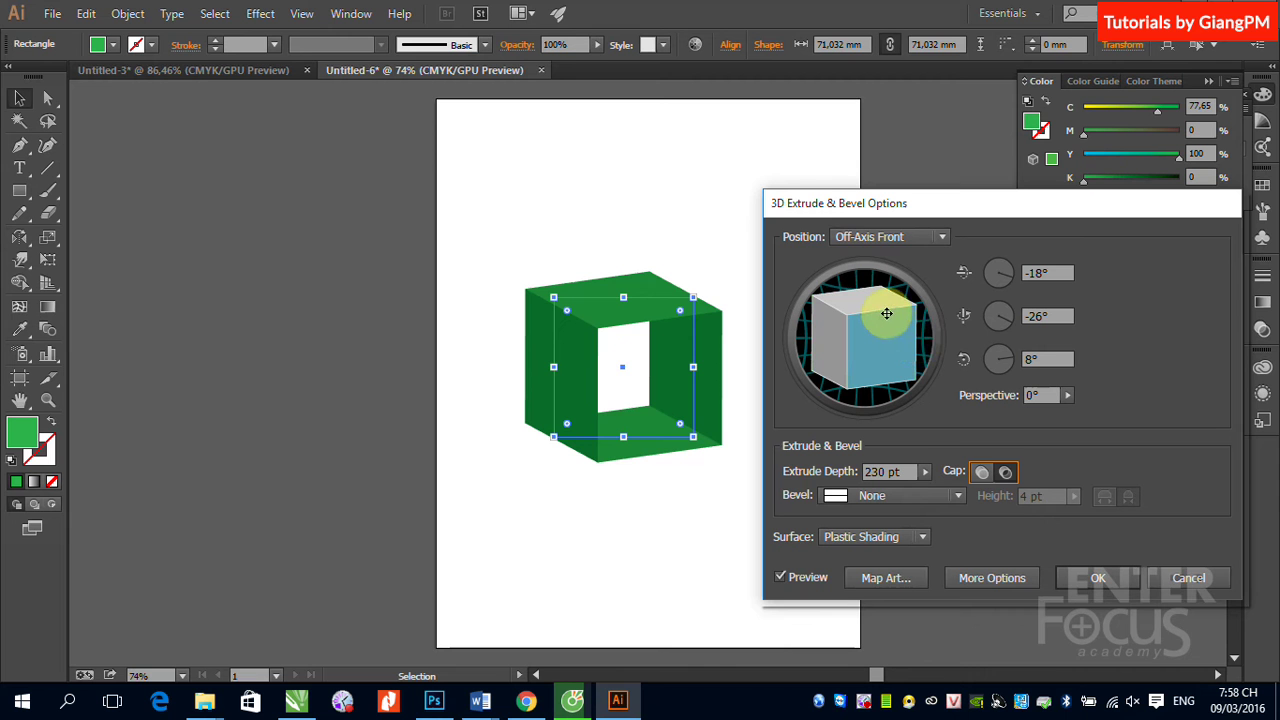
mouse_move(884, 311)
left_mouse_down()
mouse_move(886, 333)
mouse_move(846, 339)
mouse_move(862, 357)
left_mouse_up()
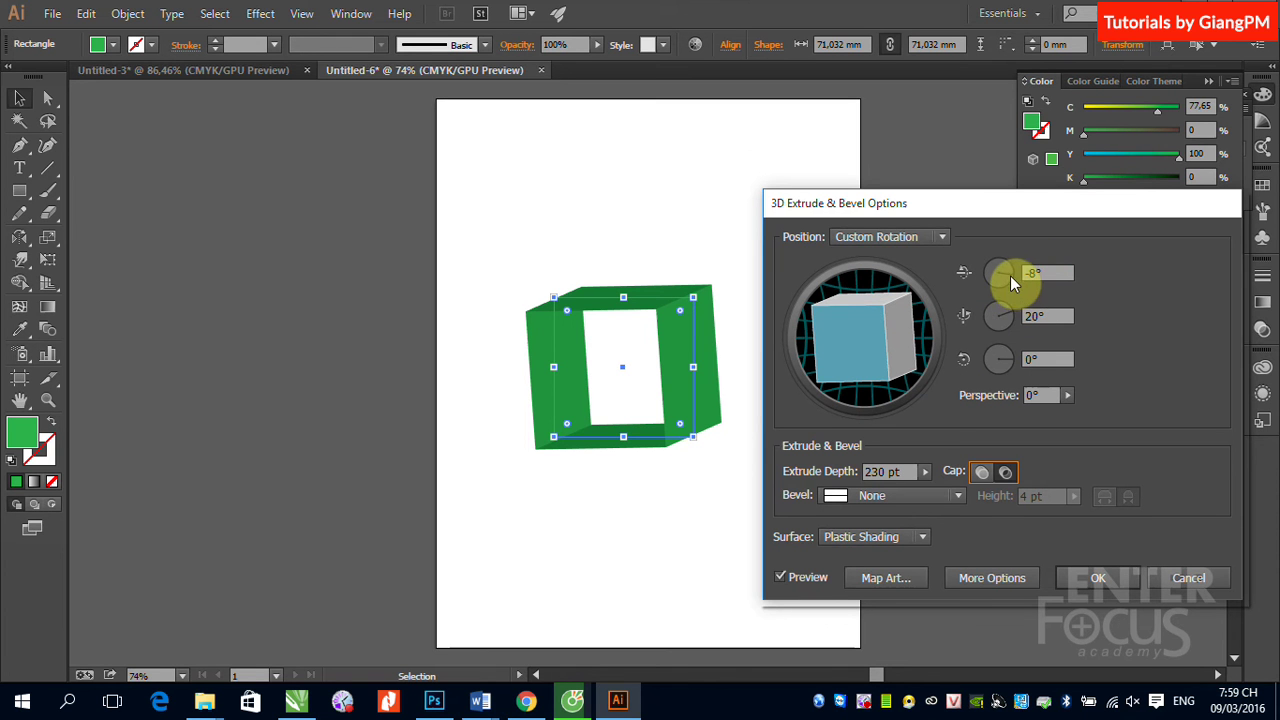
Tilt the hollow box to a custom rotation of -22°, -22°, 16°
left_click_drag(1010, 275, 1011, 267)
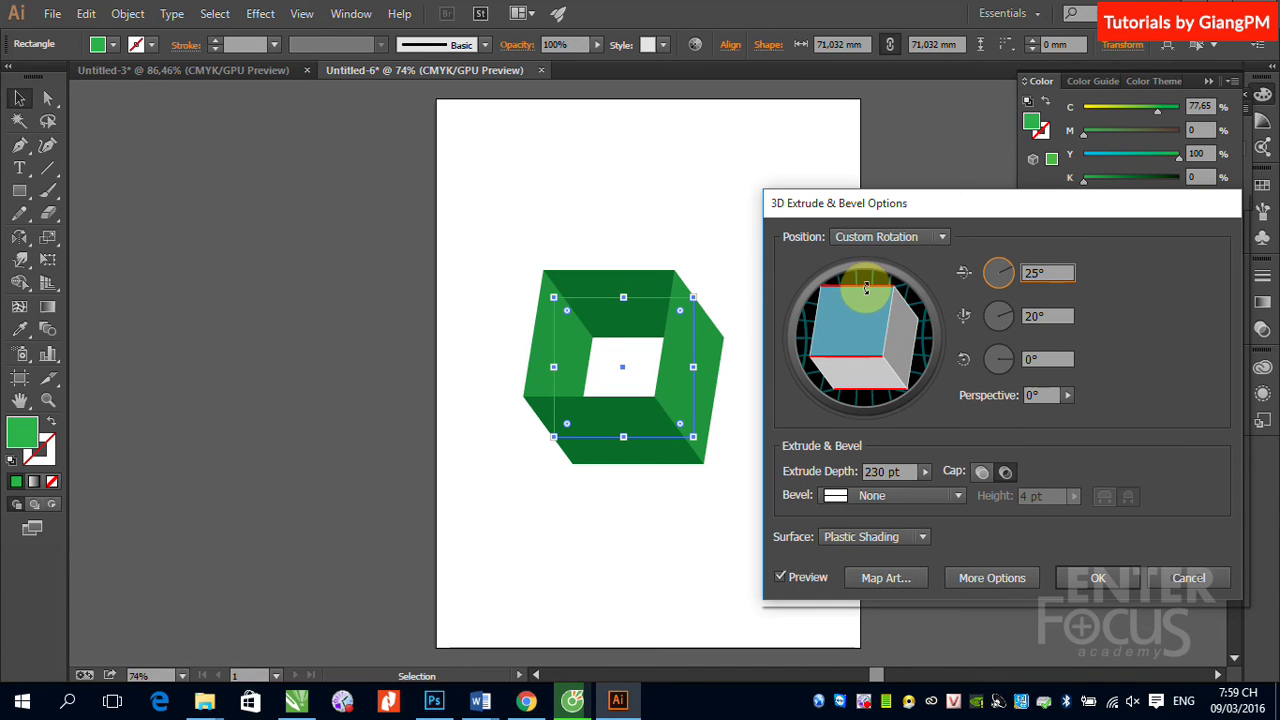
mouse_move(866, 287)
left_mouse_down()
mouse_move(817, 357)
mouse_move(913, 364)
left_mouse_up()
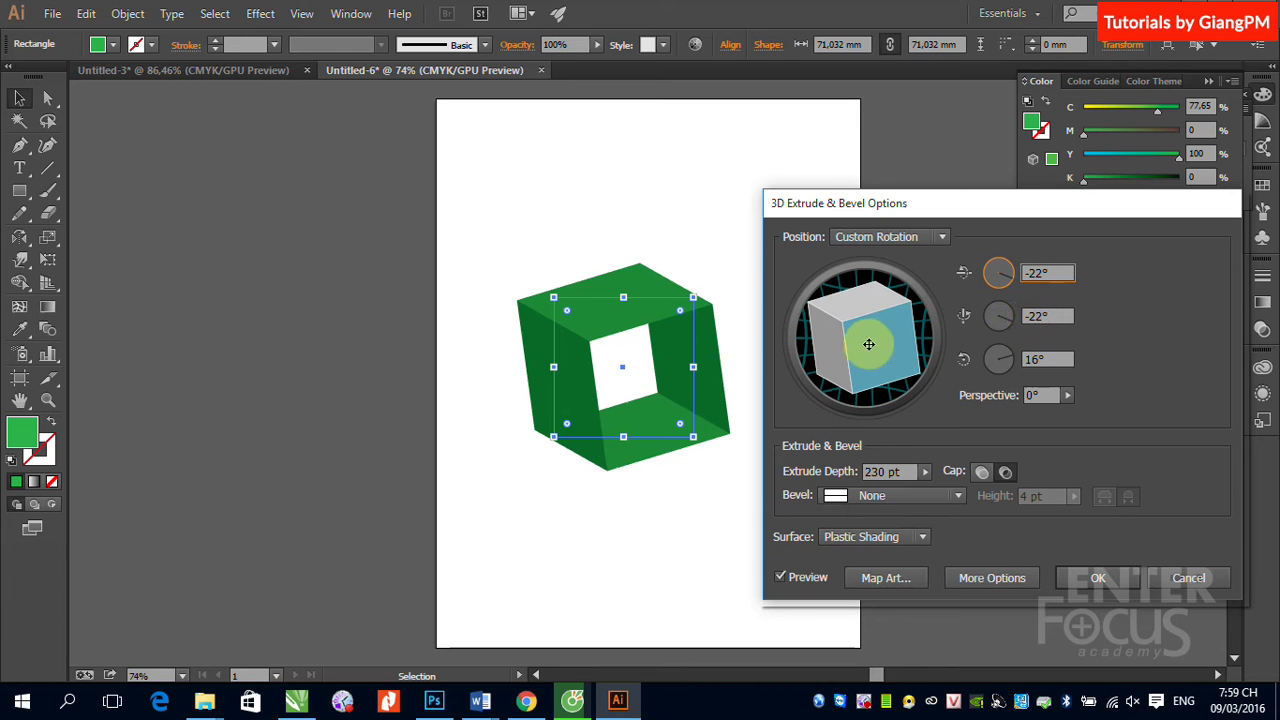
left_click(1038, 273)
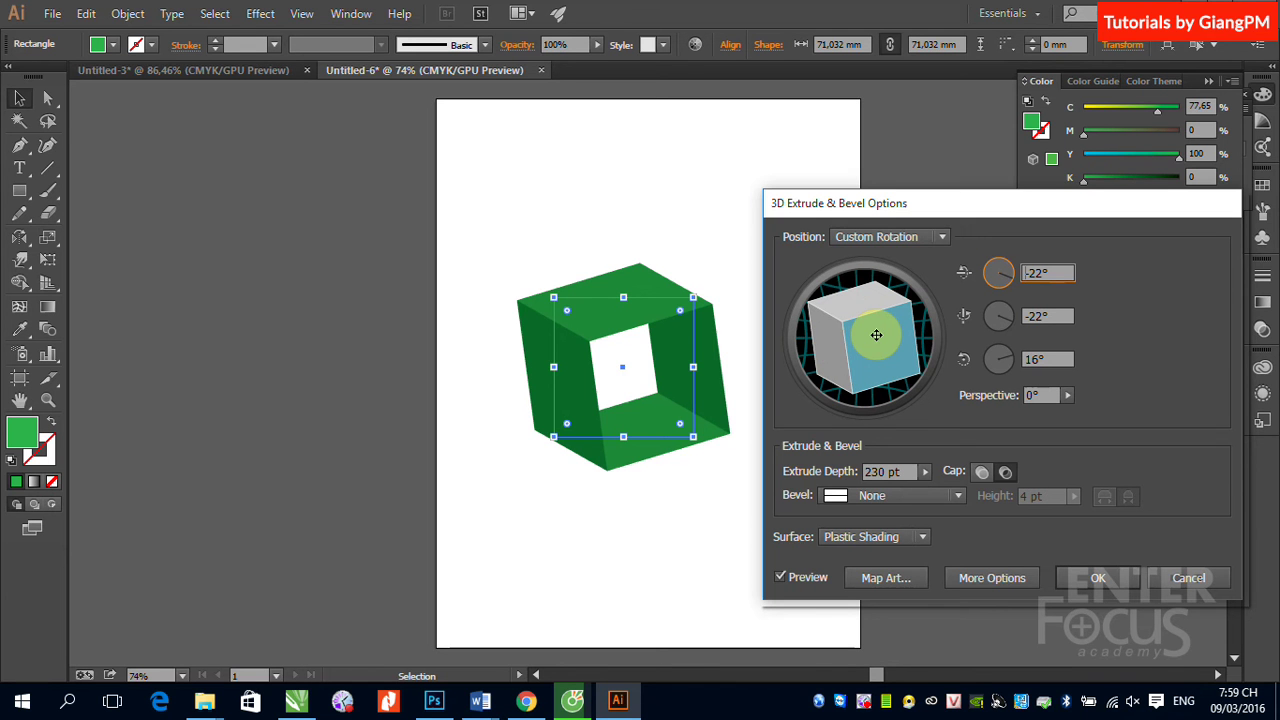
left_click(940, 240)
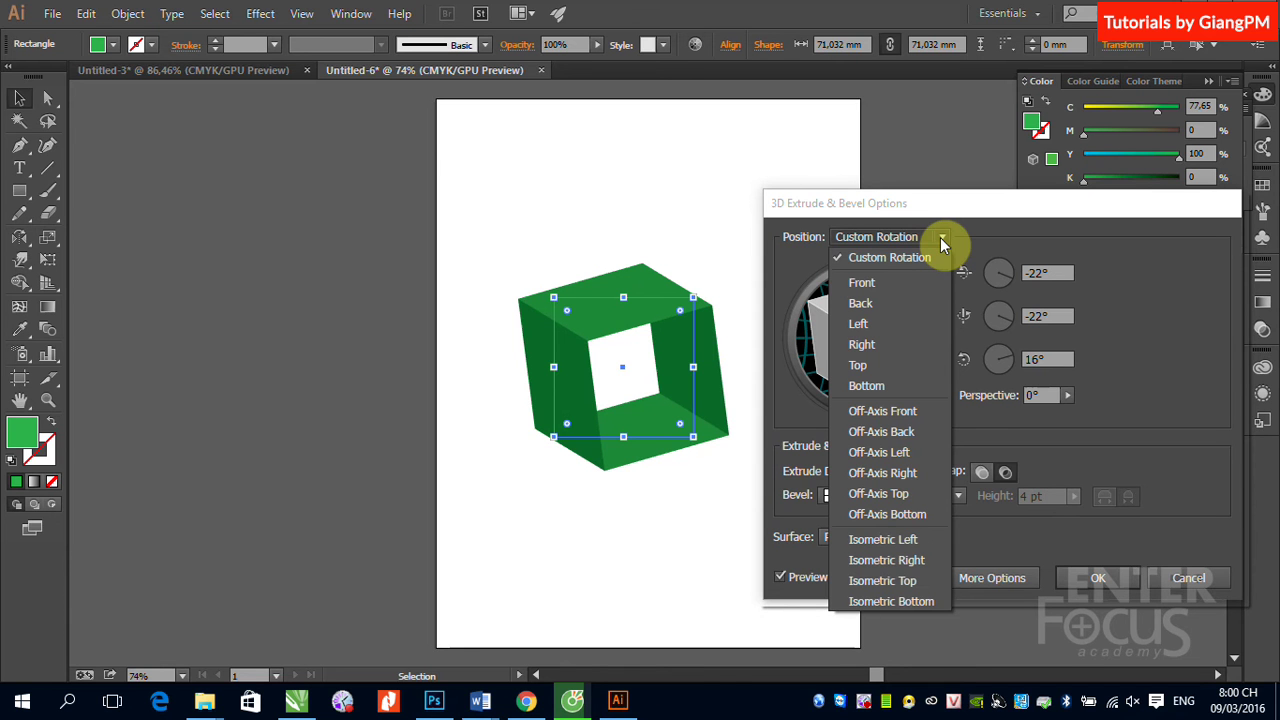
Try the Front, Off-Axis Front and Off-Axis Left presets, settling on Off-Axis Front
left_click(901, 286)
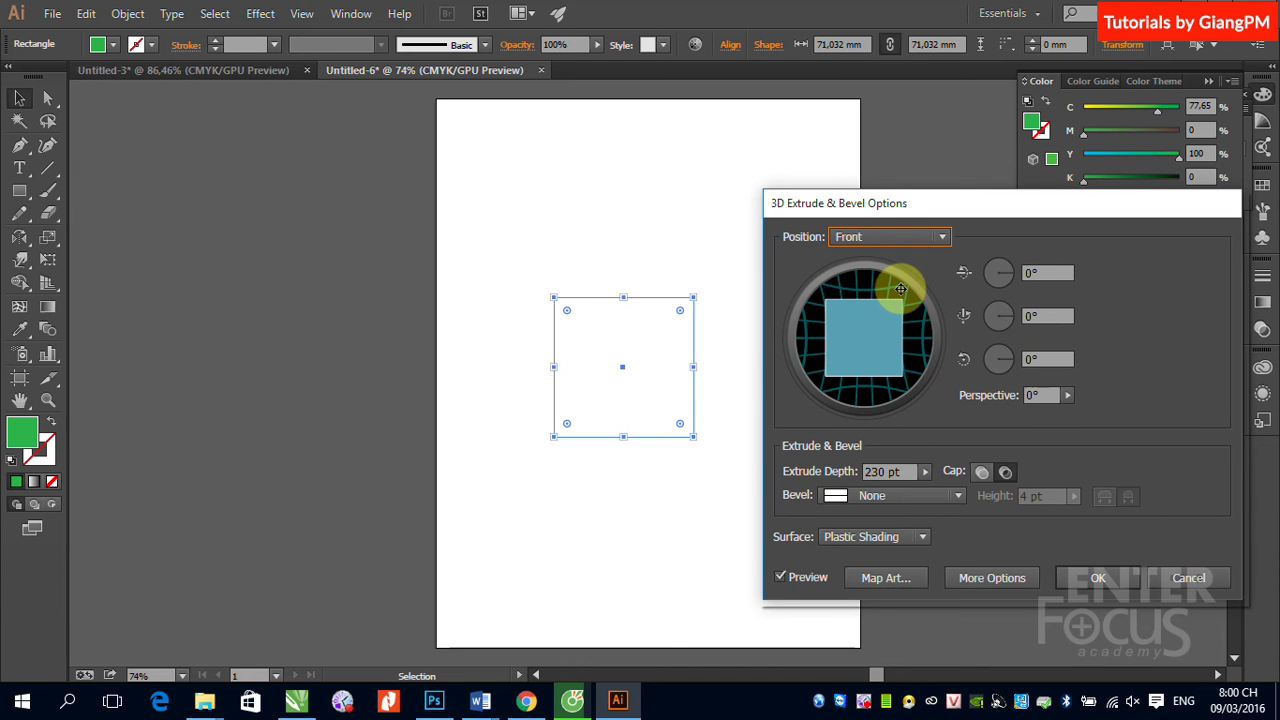
left_click(946, 238)
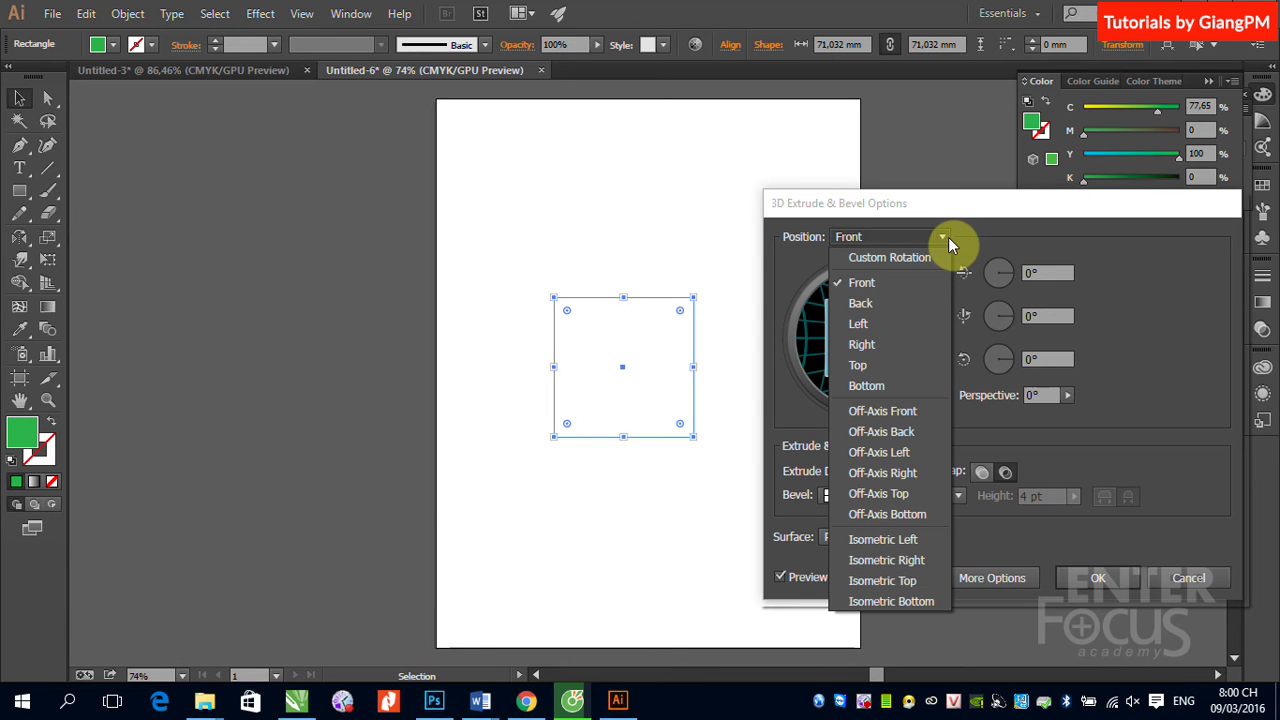
left_click(884, 412)
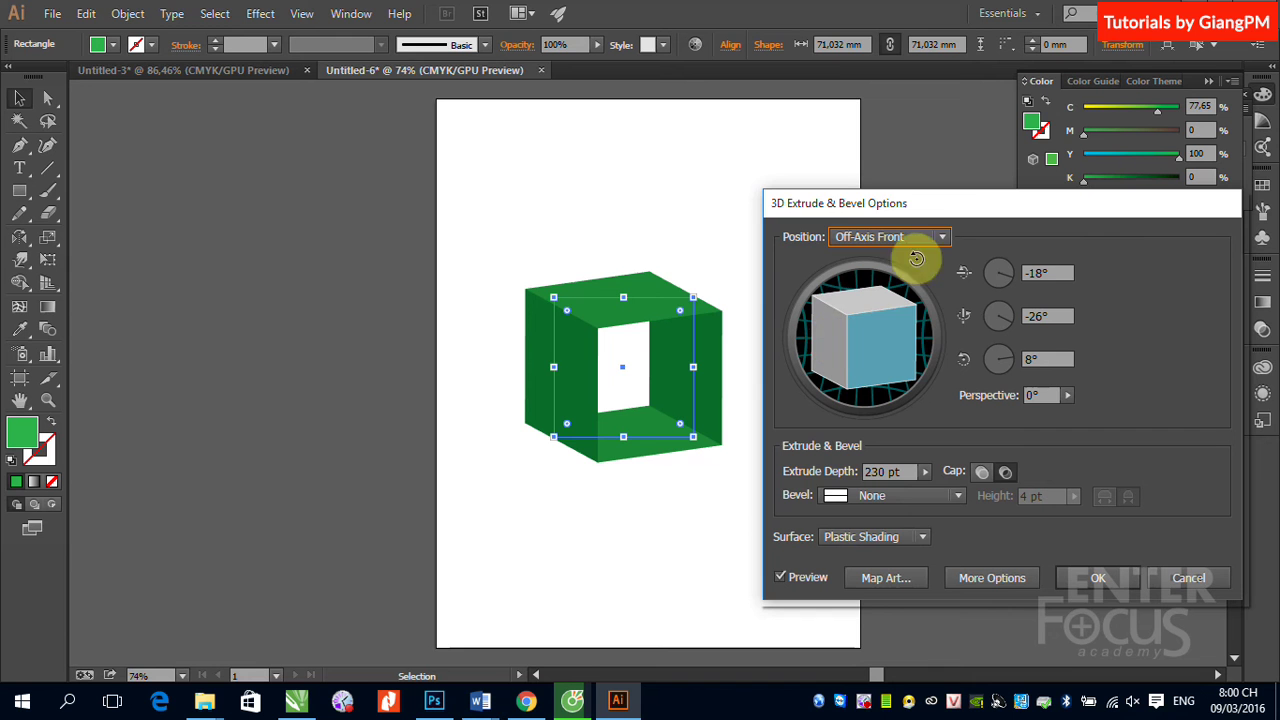
left_click(942, 236)
left_click(899, 455)
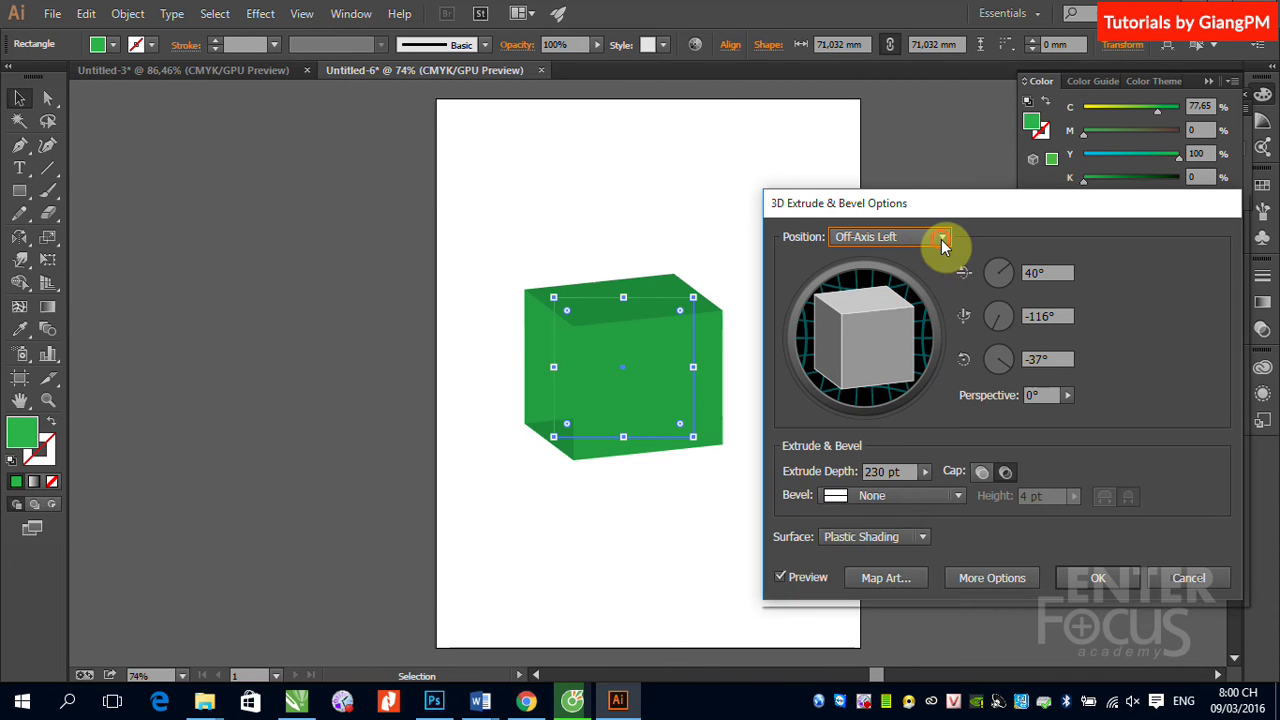
left_click(941, 239)
left_click(905, 411)
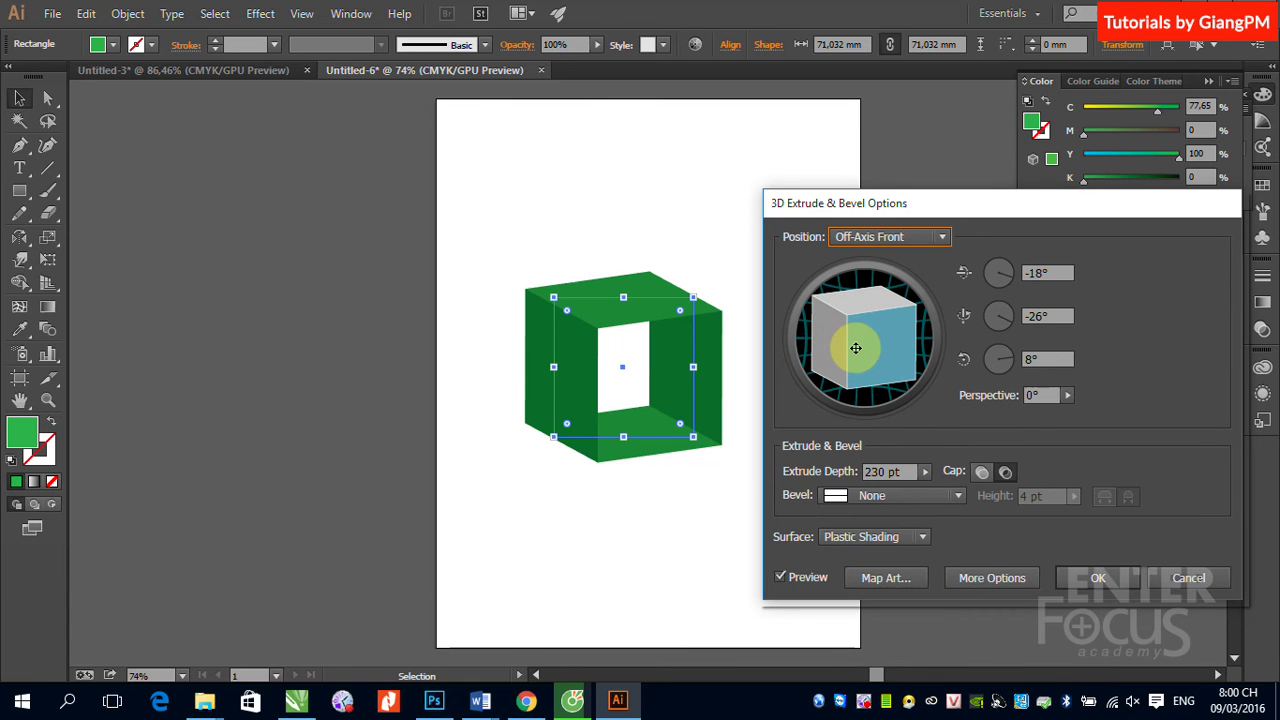
left_click(1006, 472)
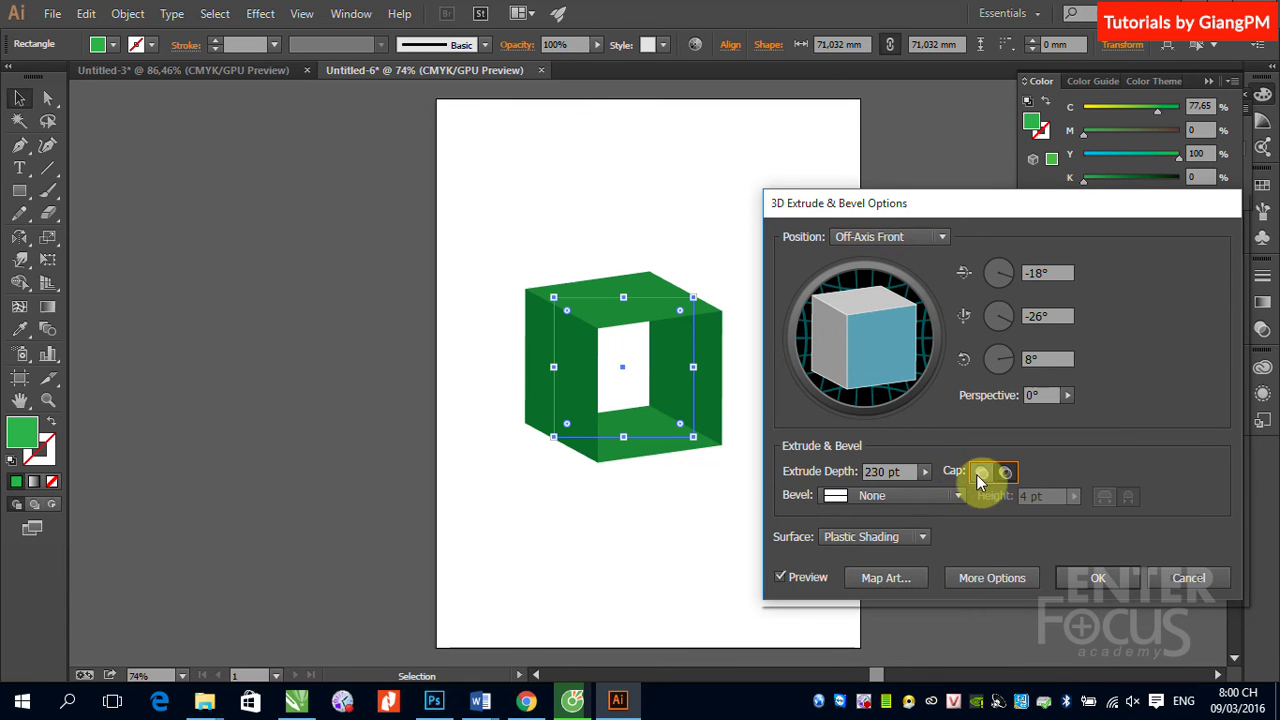
Turn the end caps back on so the box previews as a solid cube
left_click(982, 473)
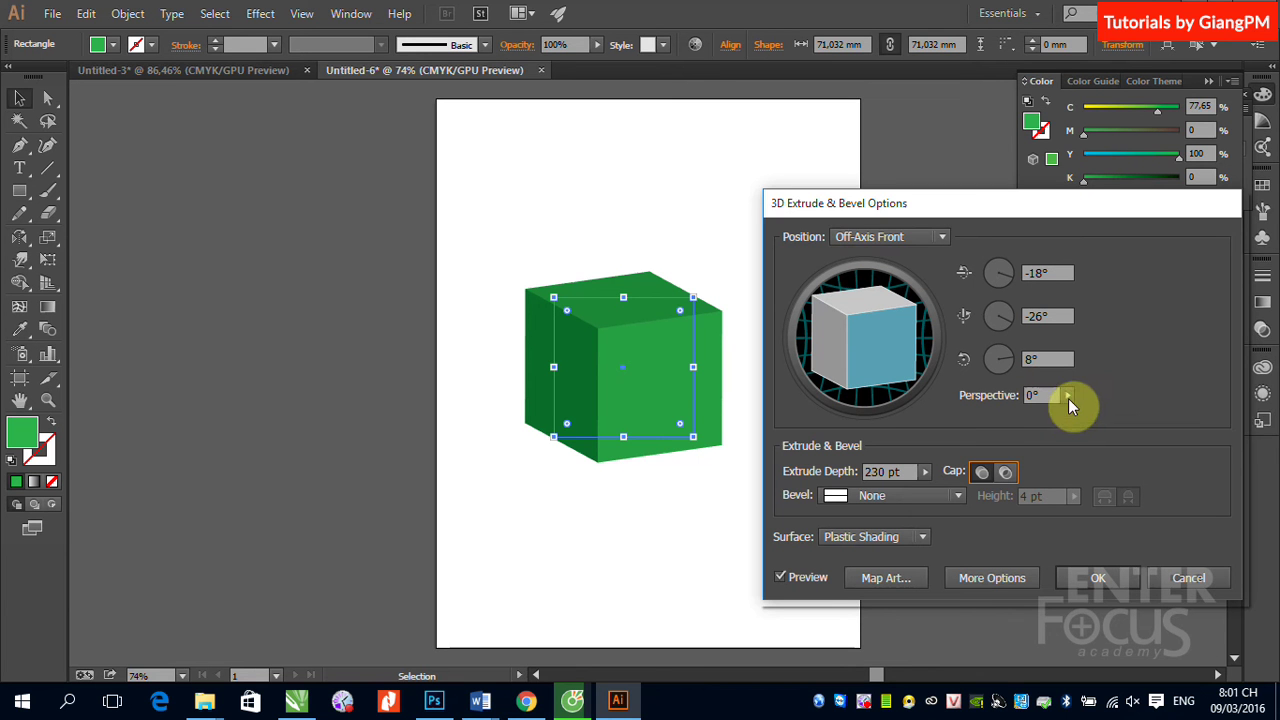
left_click(1067, 395)
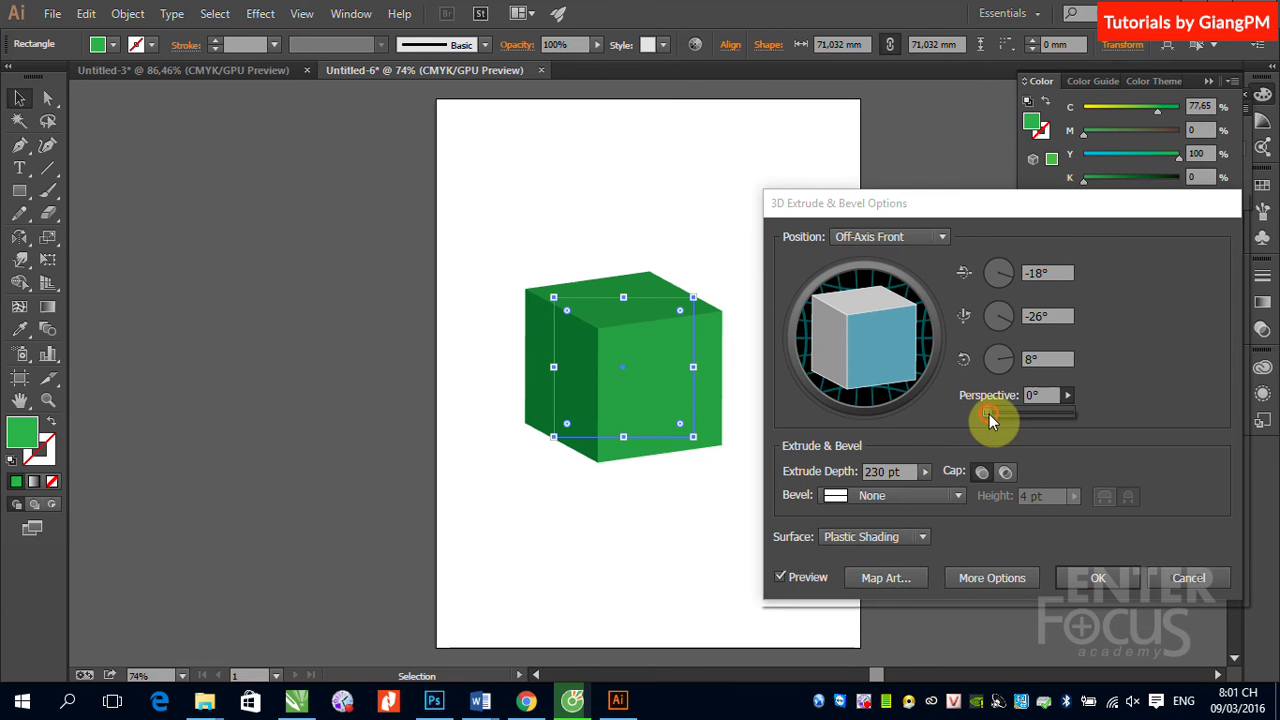
left_click_drag(1006, 416, 1010, 416)
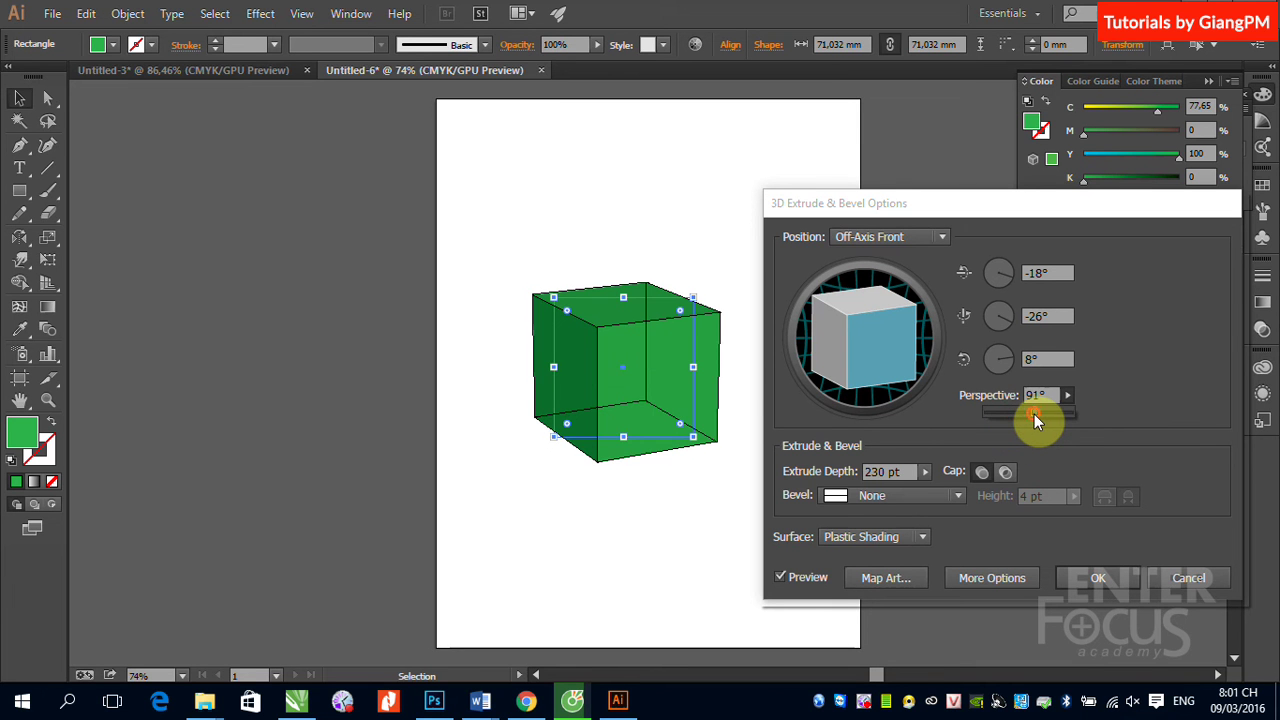
left_click_drag(1036, 413, 1050, 416)
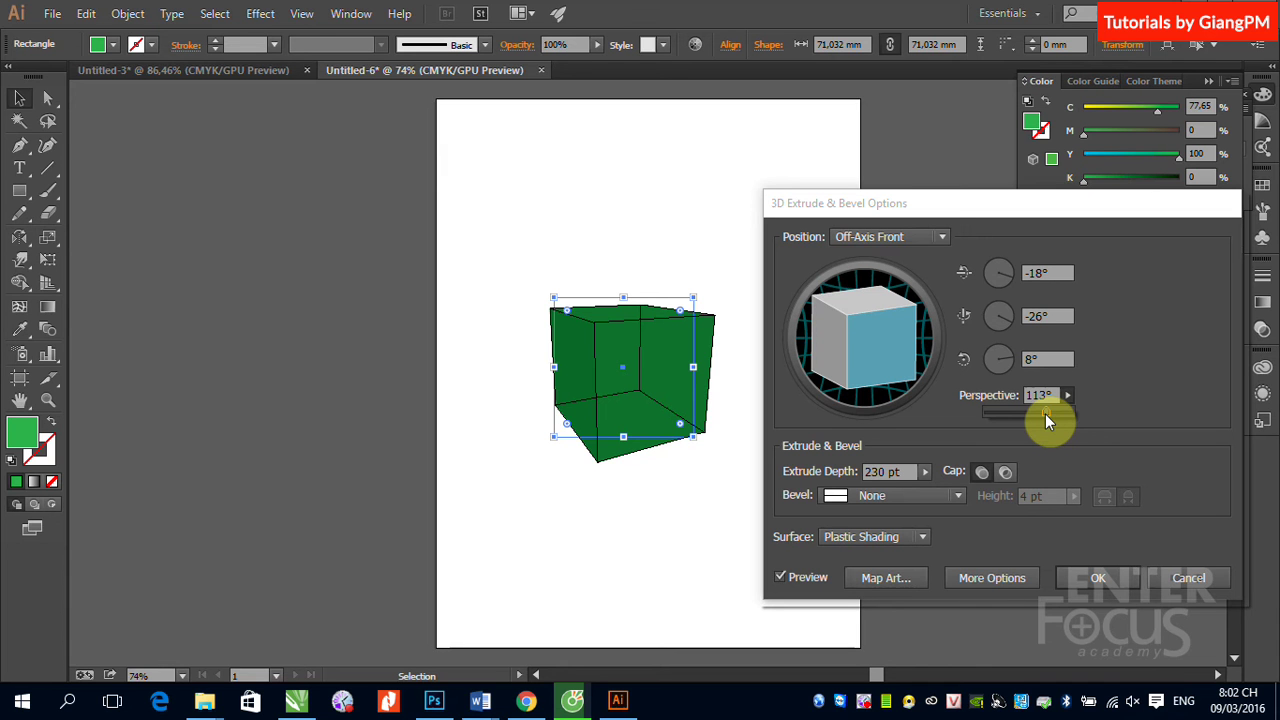
left_click_drag(1045, 414, 971, 410)
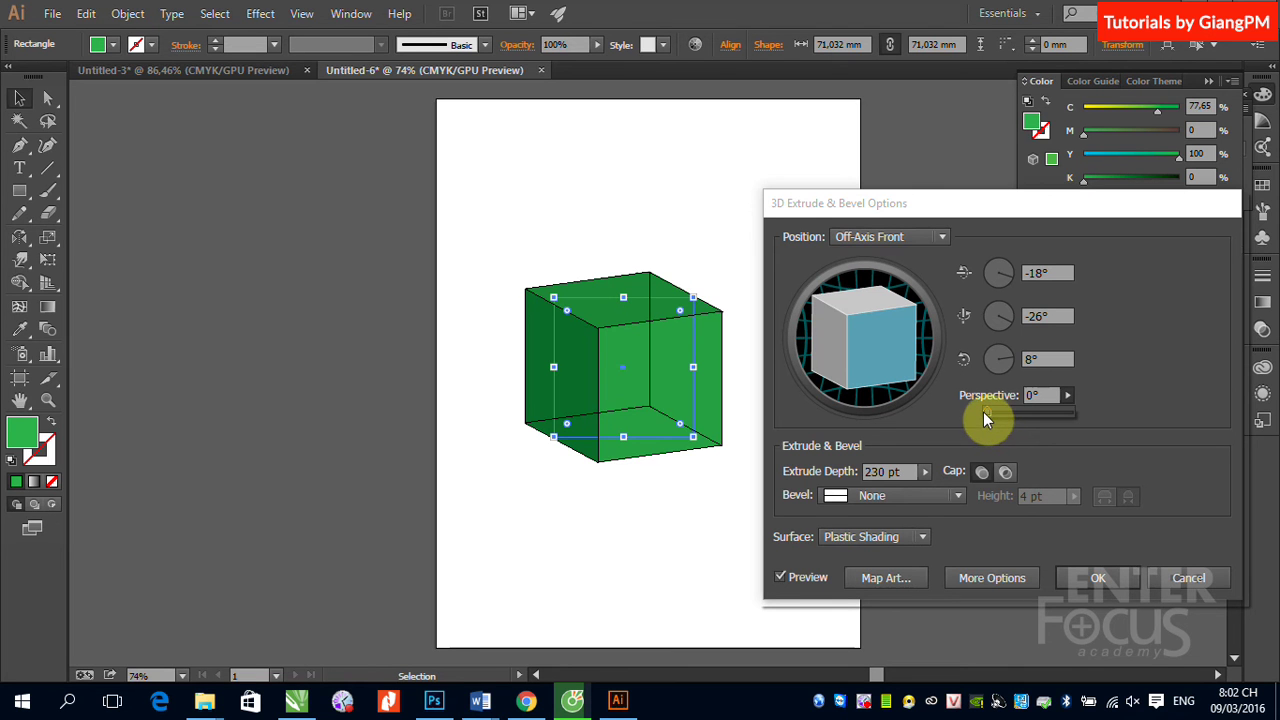
left_click(987, 421)
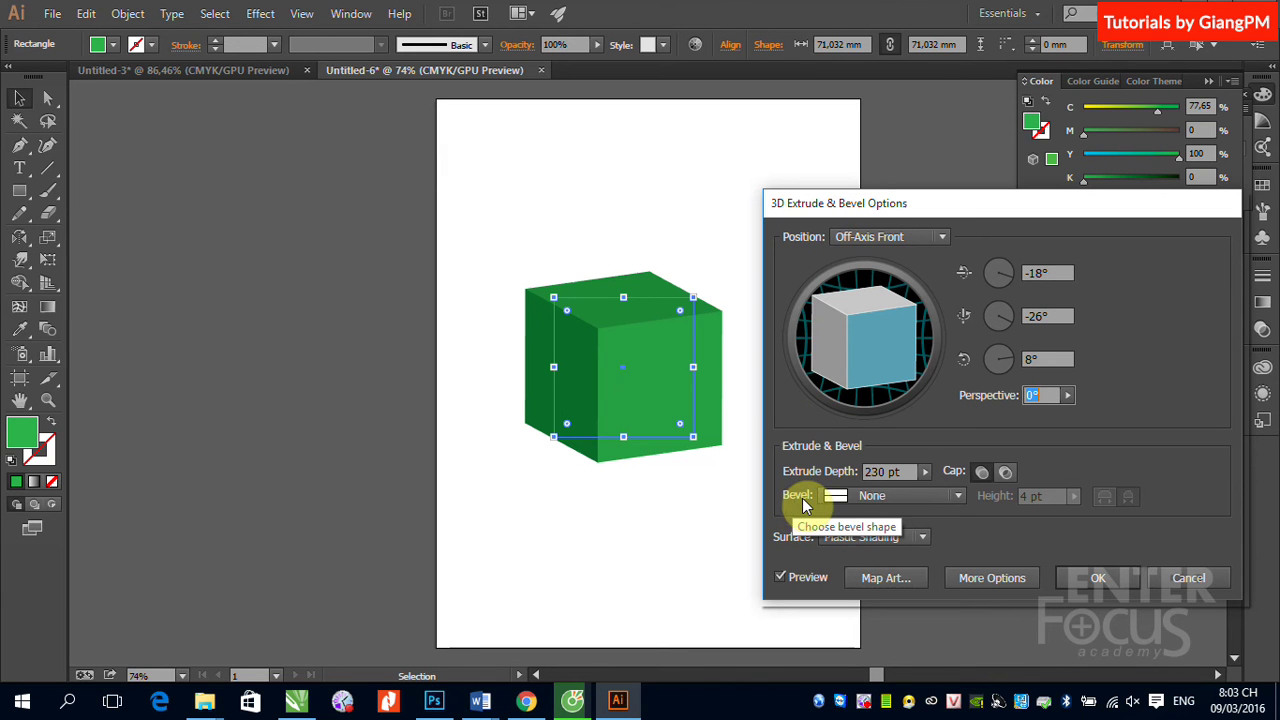
Give the cube a Complex 1 bevel with a height of 35 pt
left_click(961, 494)
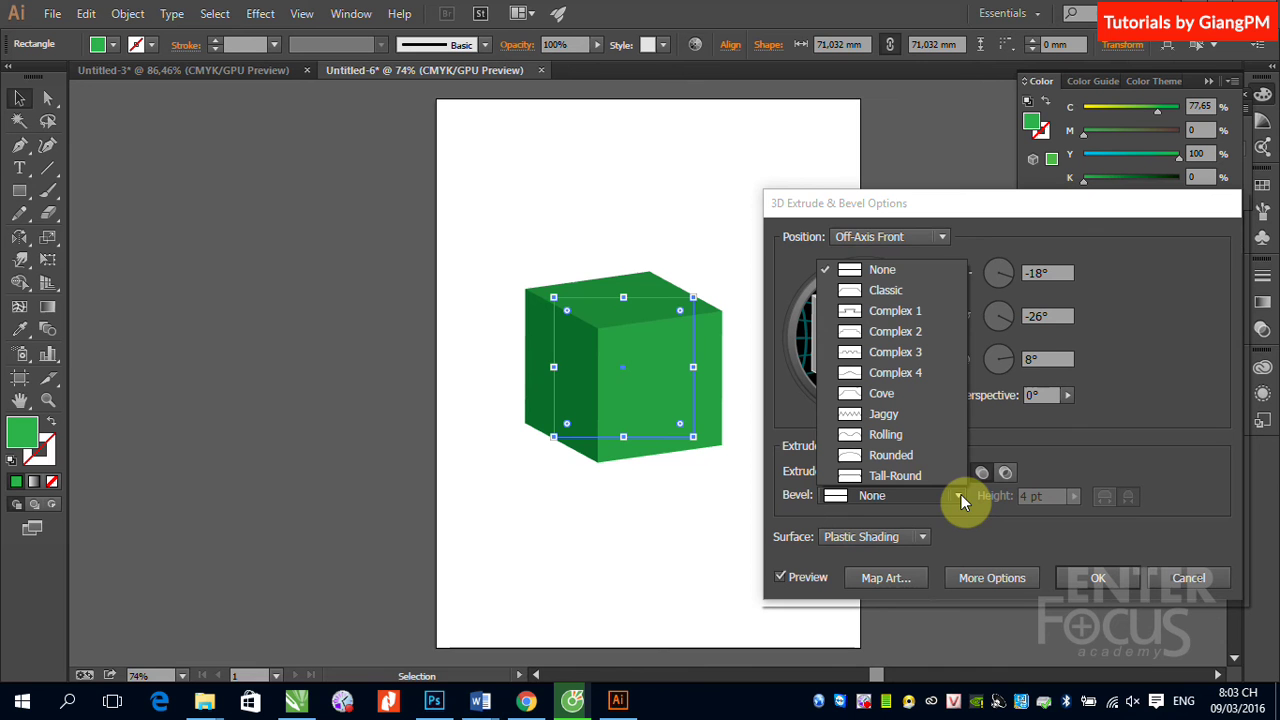
left_click(888, 290)
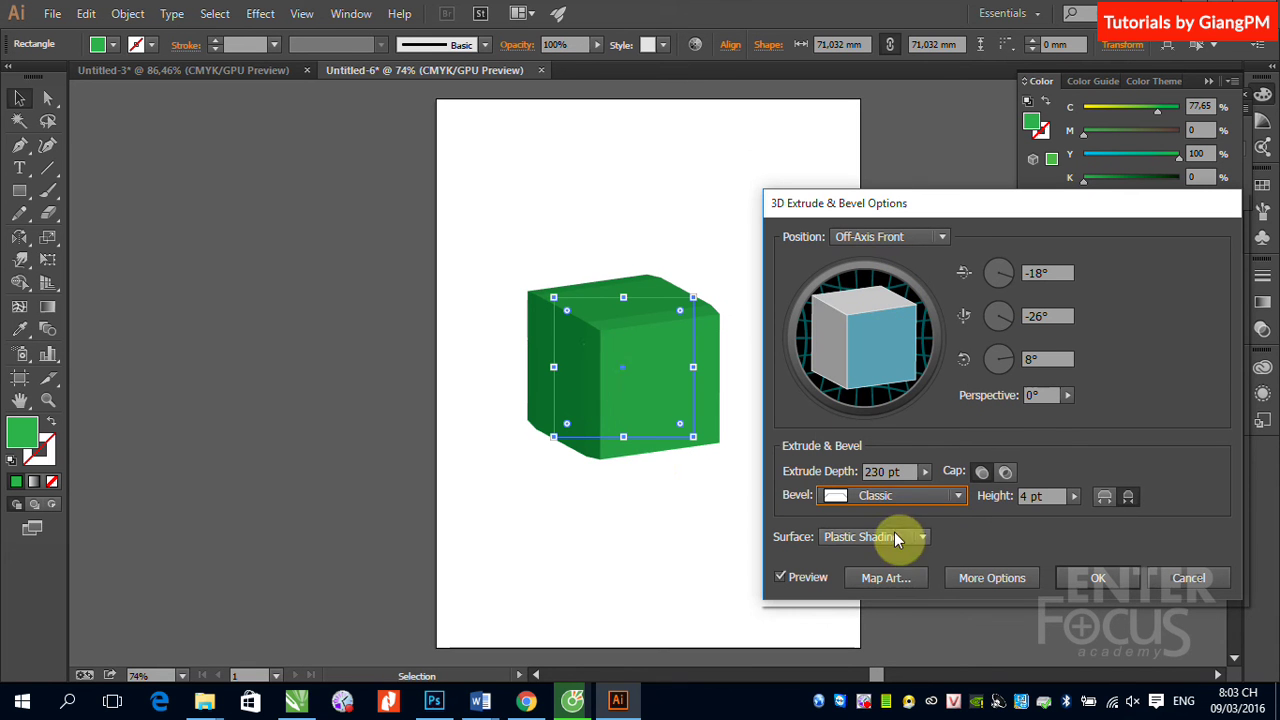
left_click(957, 497)
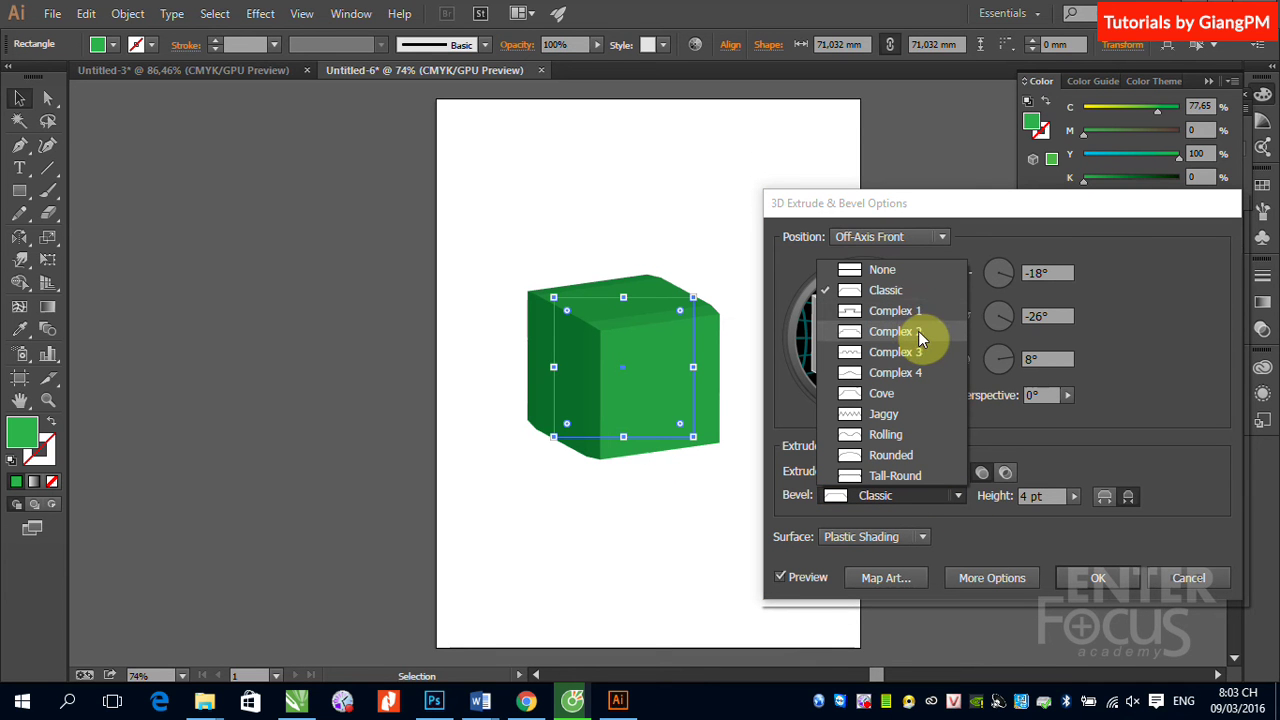
left_click(895, 311)
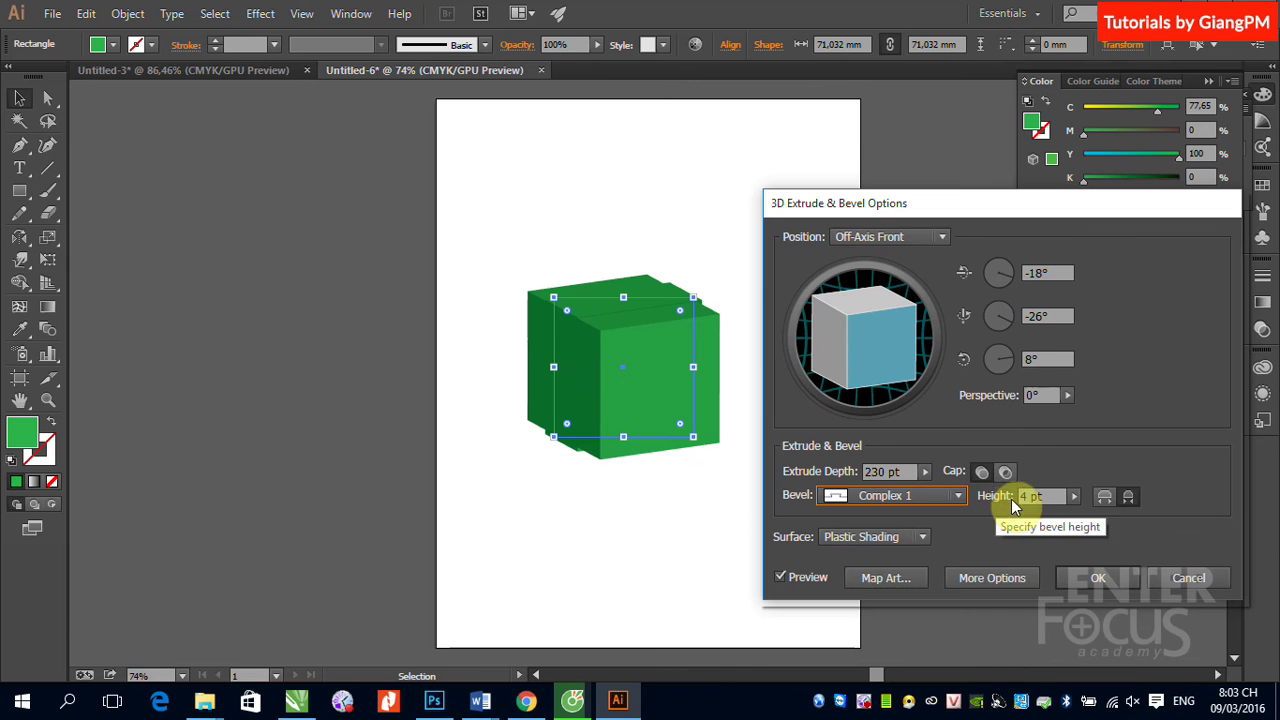
left_click(1073, 496)
left_click_drag(1019, 516, 1022, 515)
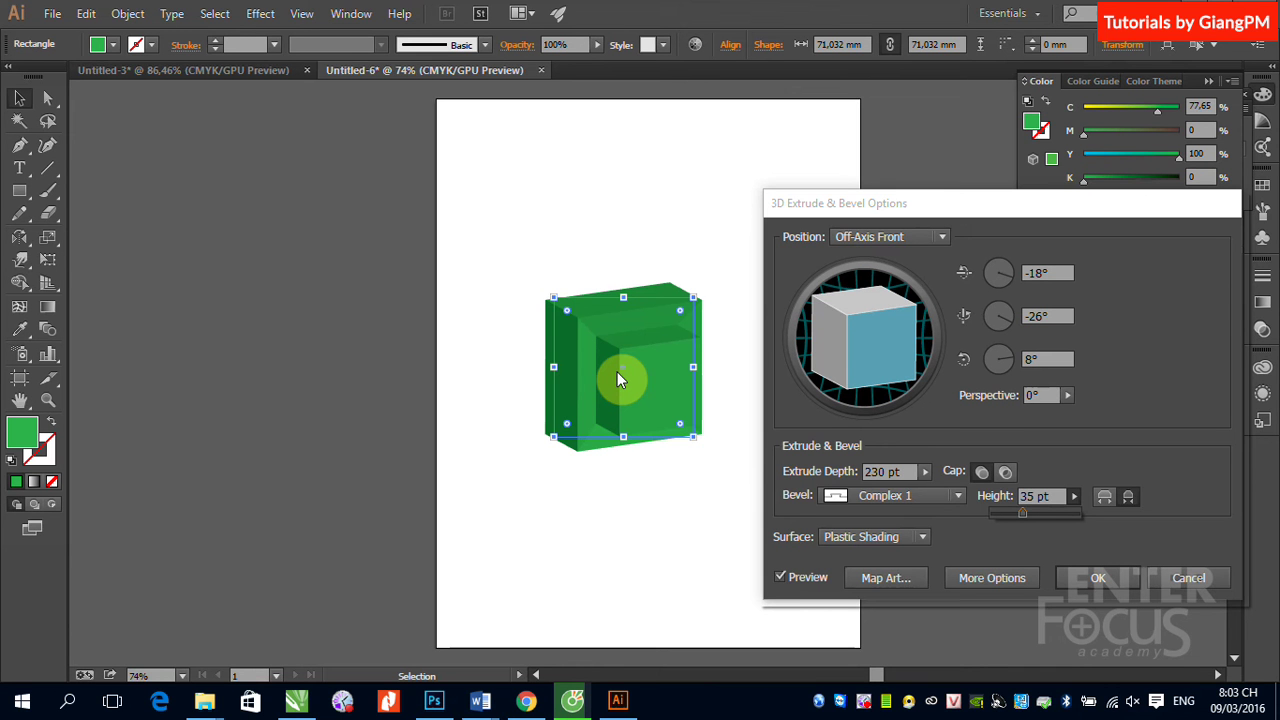
Preview the Classic, Rounded and Jaggy bevels, then set Bevel back to None
left_click(960, 493)
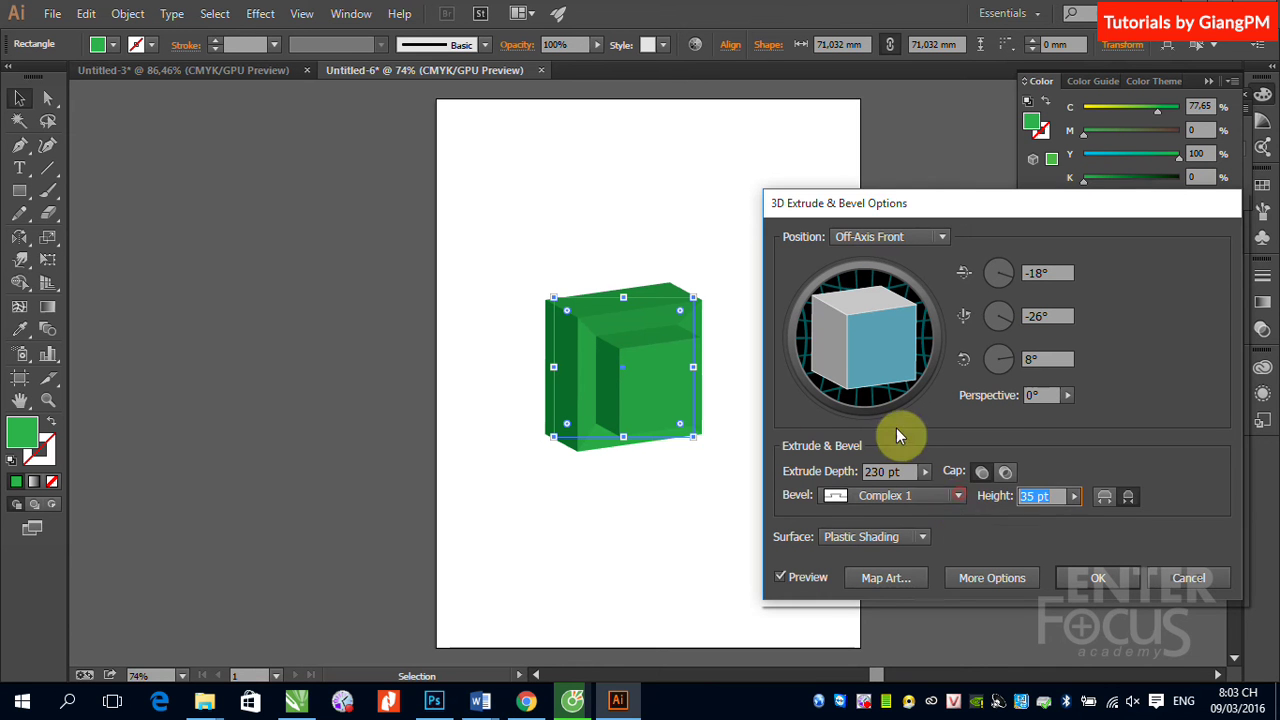
left_click(955, 495)
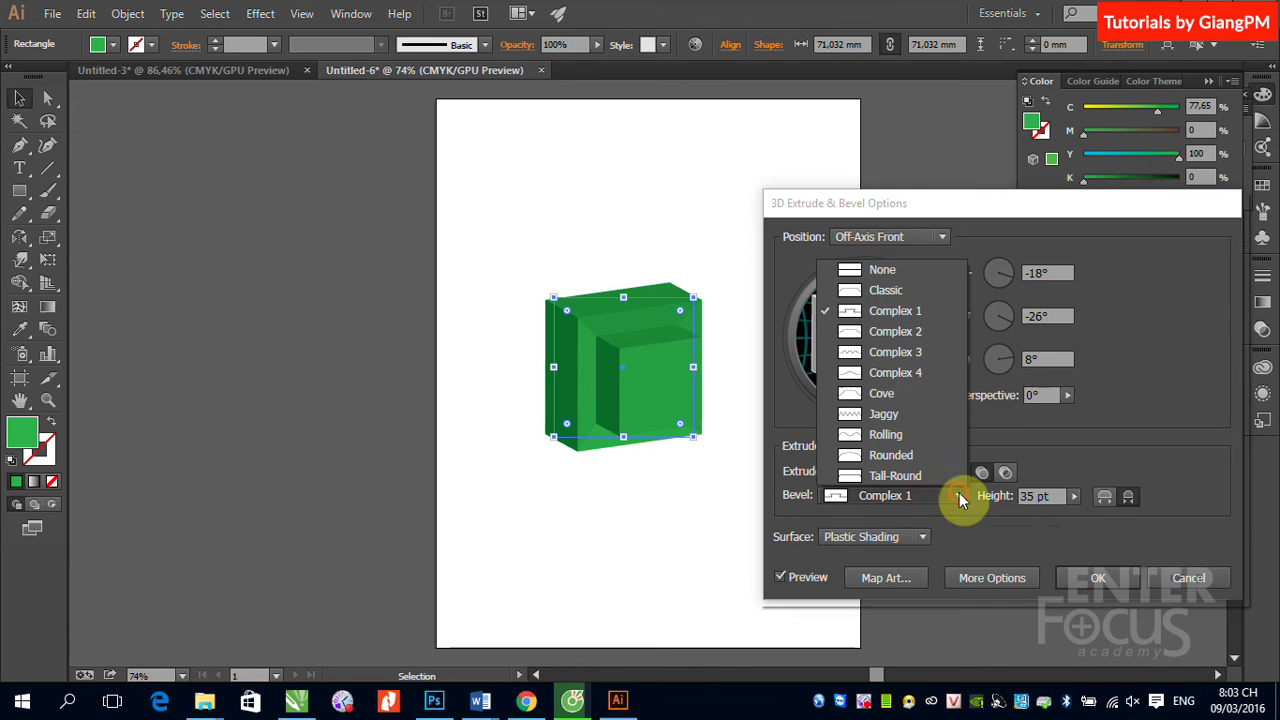
left_click(875, 287)
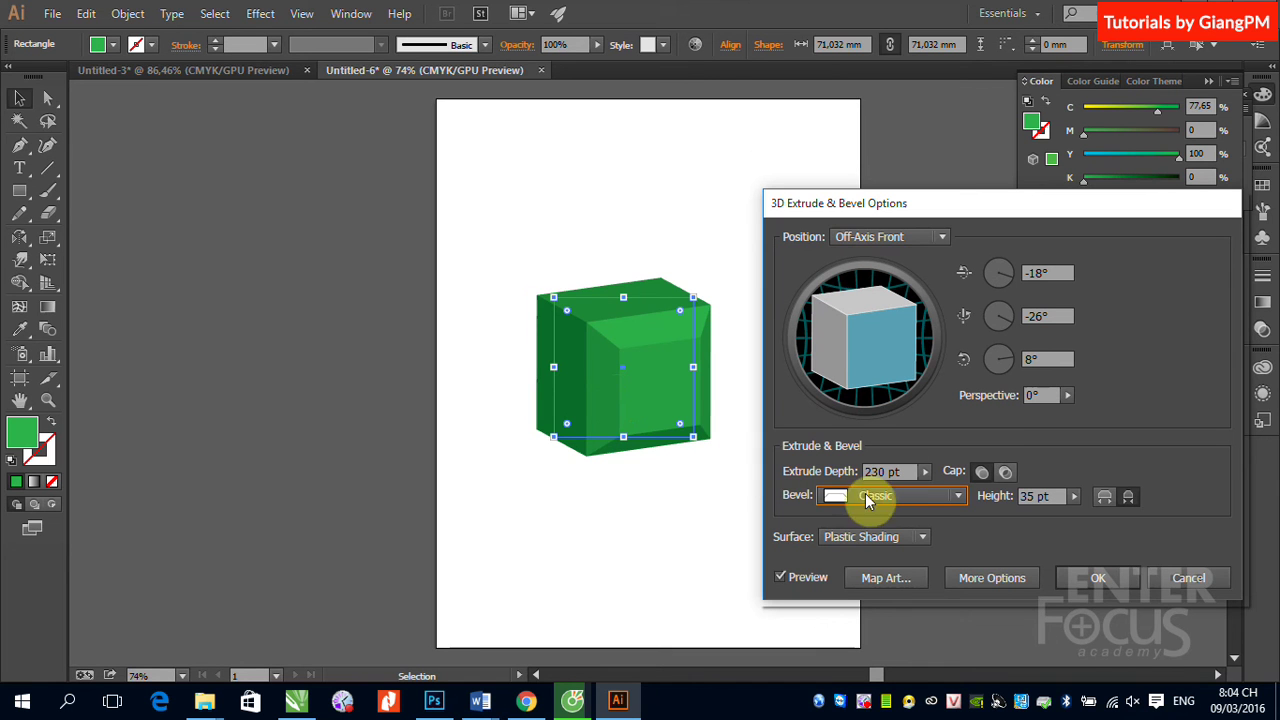
left_click(957, 496)
left_click(914, 459)
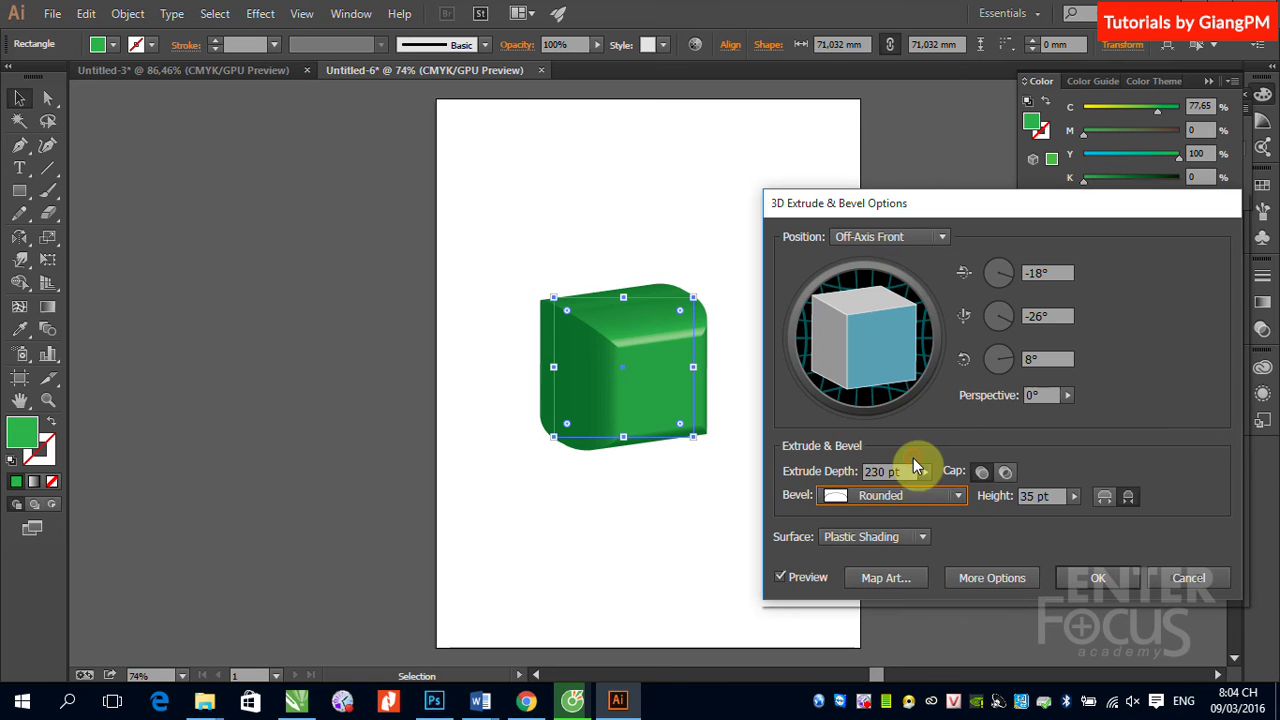
left_click(958, 494)
left_click(904, 421)
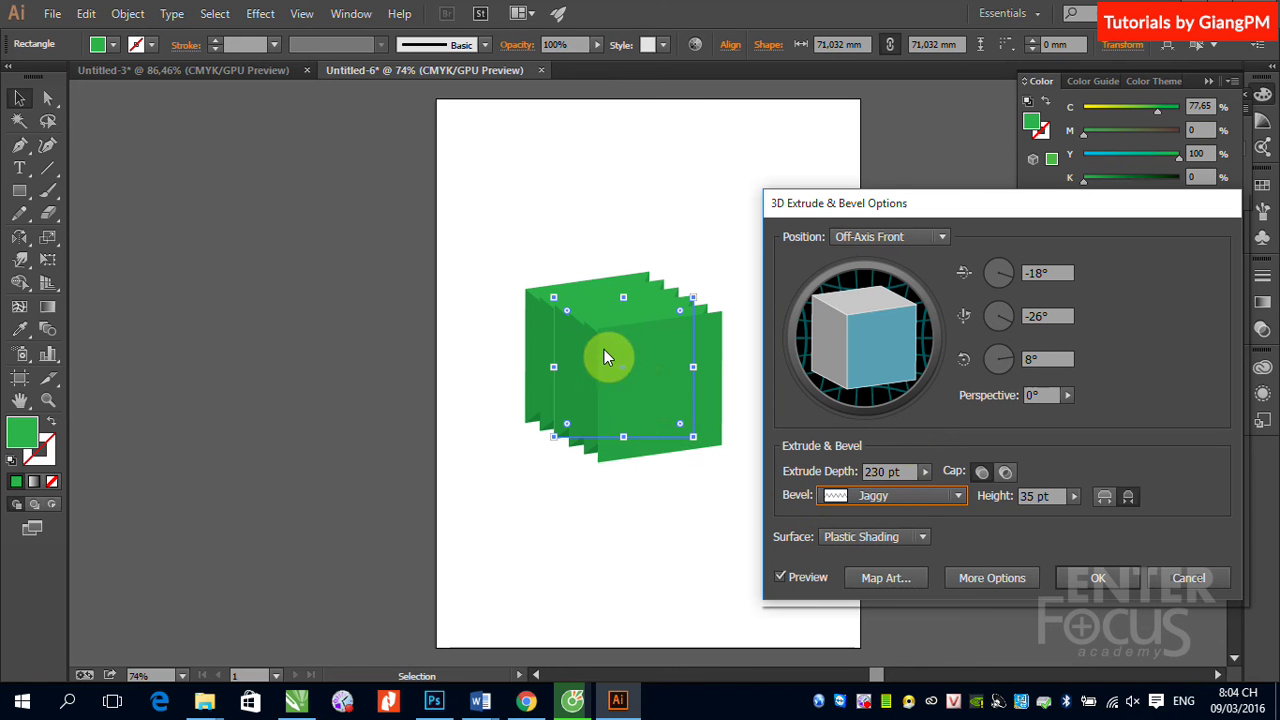
left_click(958, 496)
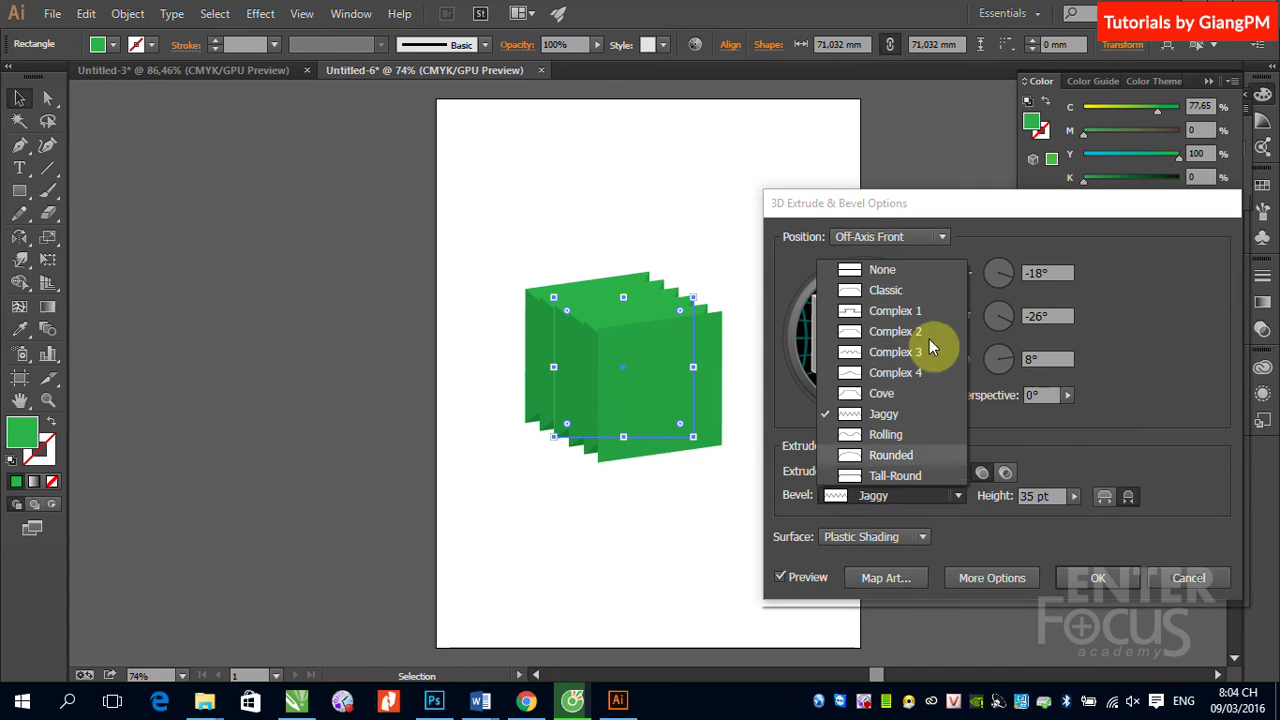
left_click(880, 270)
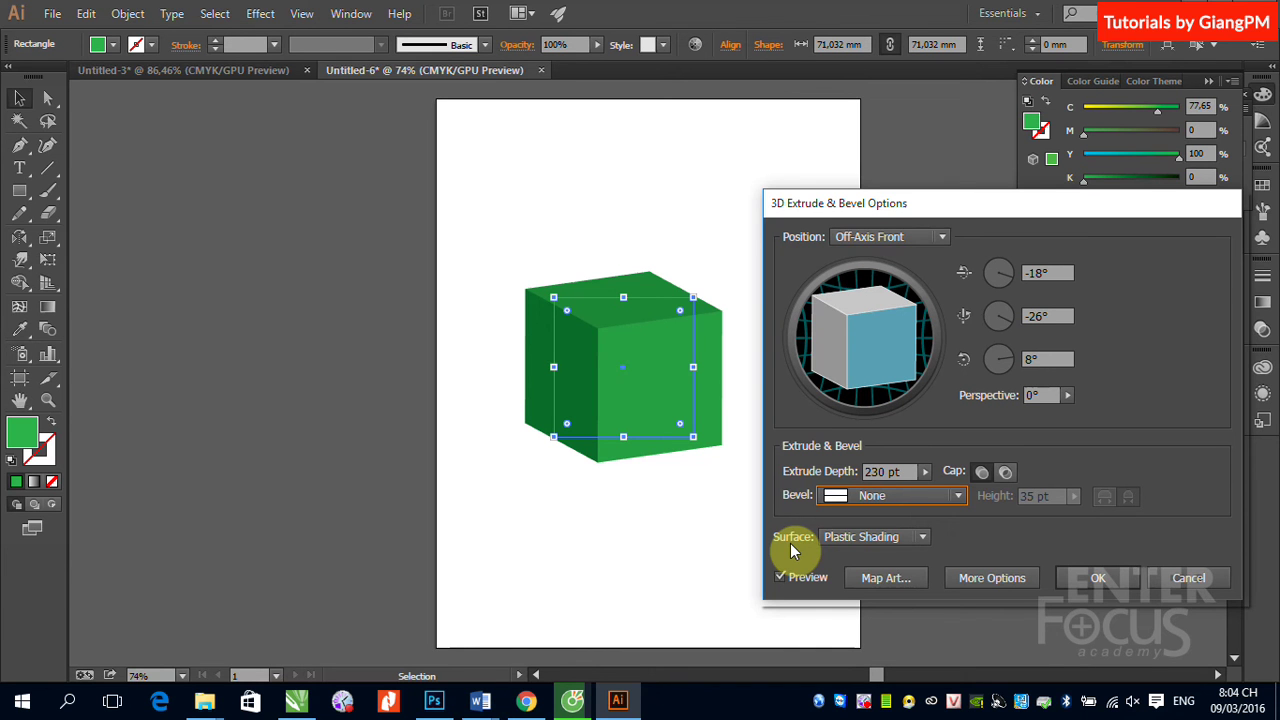
left_click(925, 538)
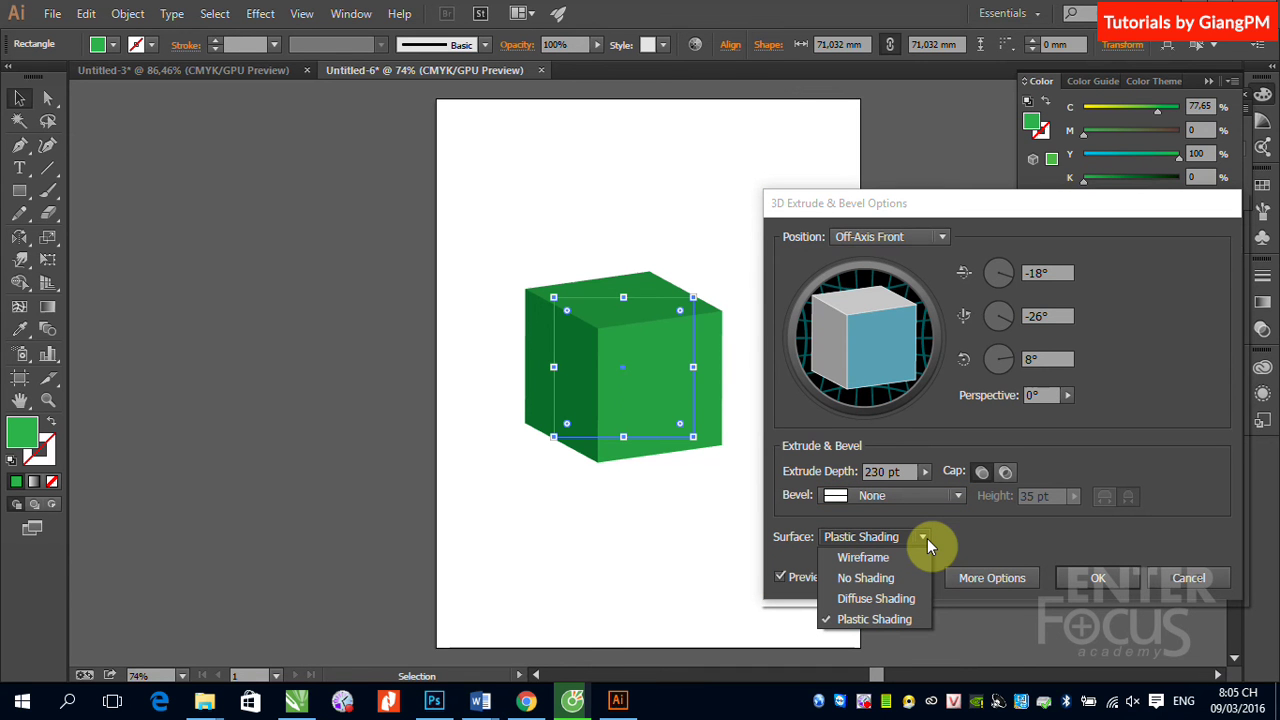
left_click(905, 556)
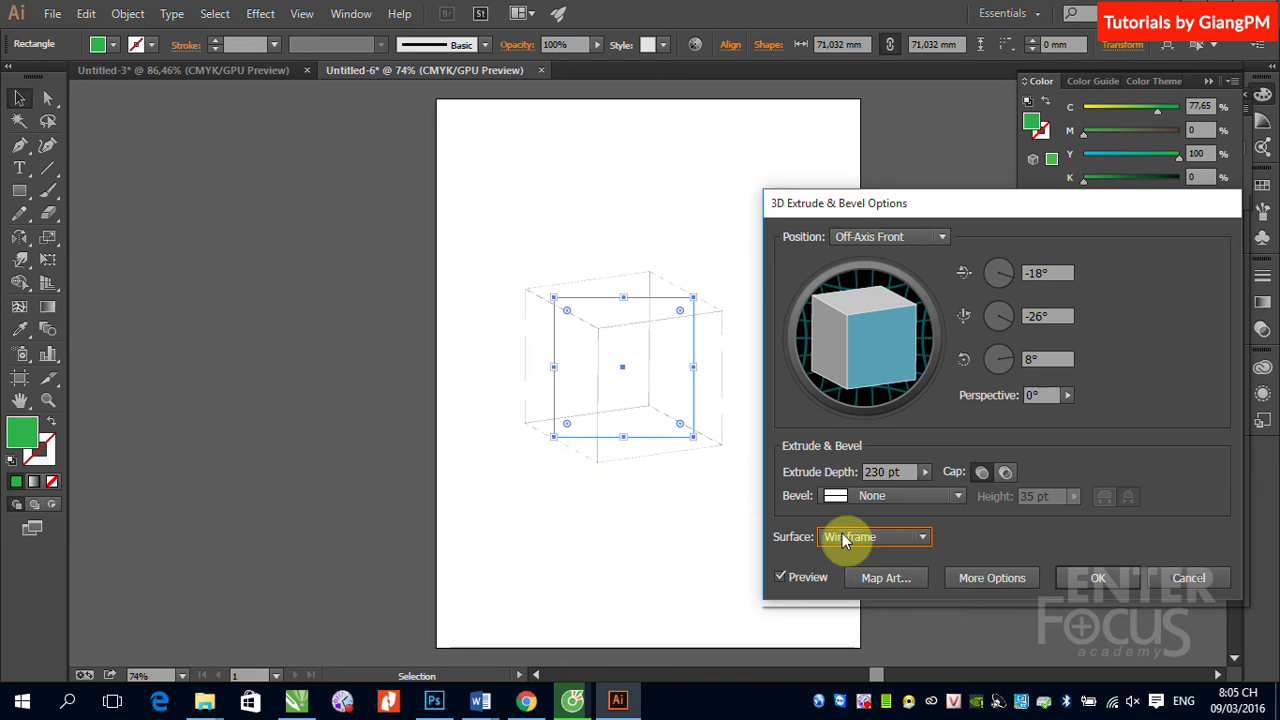
left_click(930, 538)
left_click(906, 578)
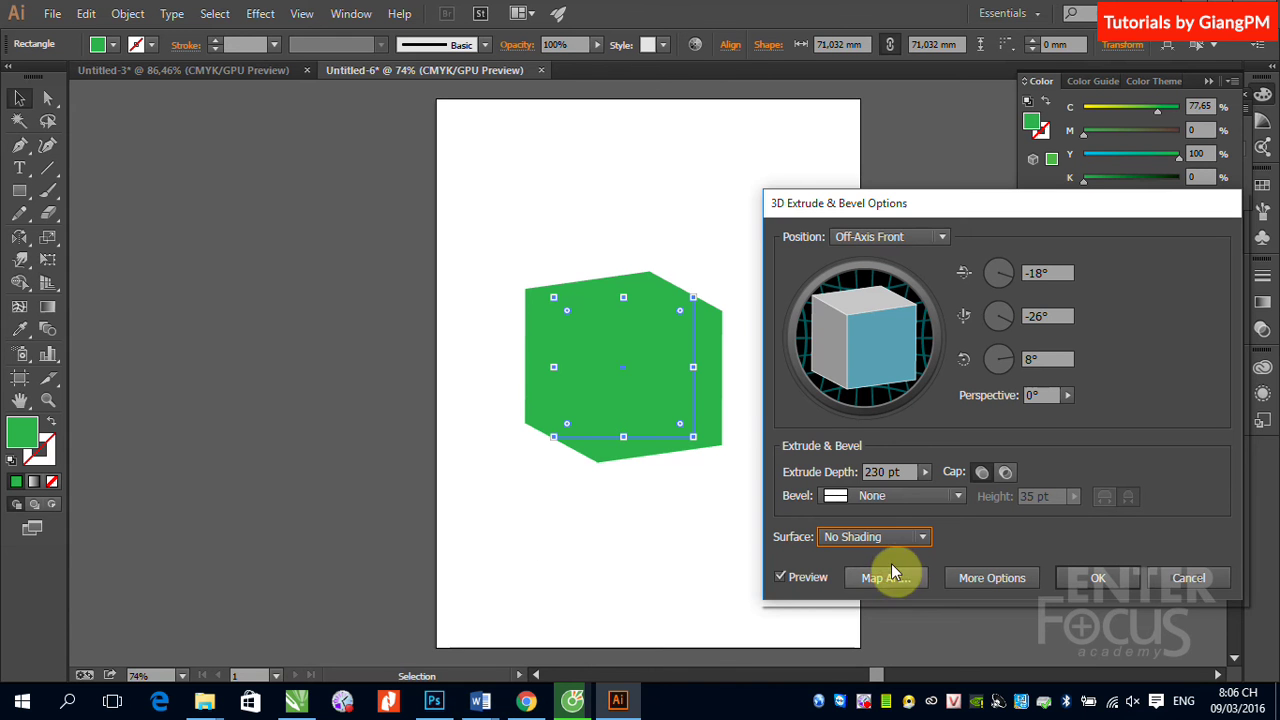
left_click(919, 540)
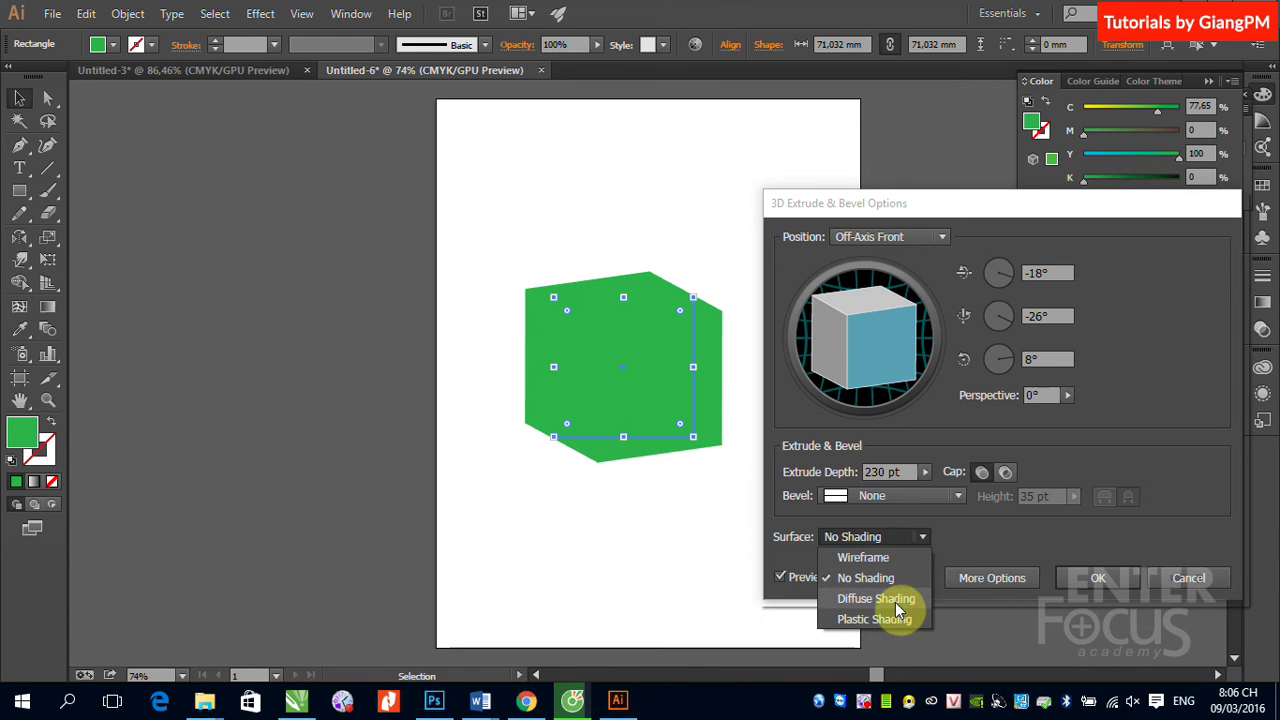
left_click(899, 600)
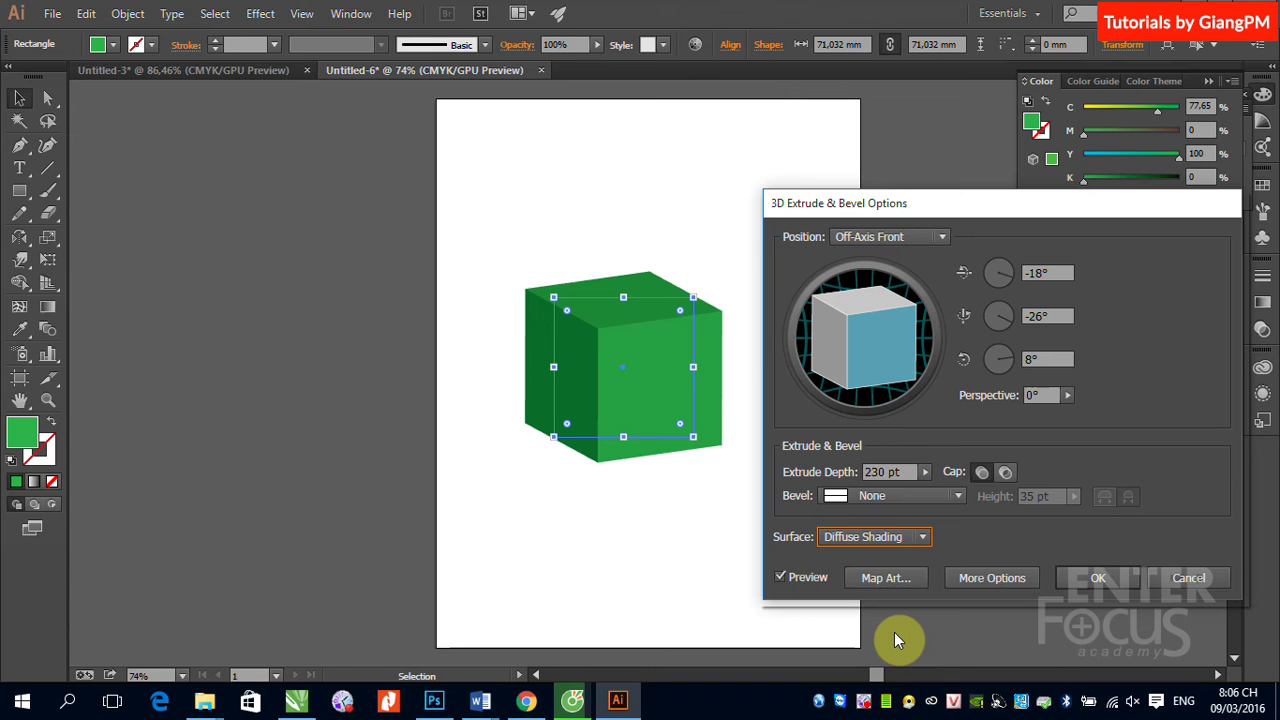
left_click(922, 537)
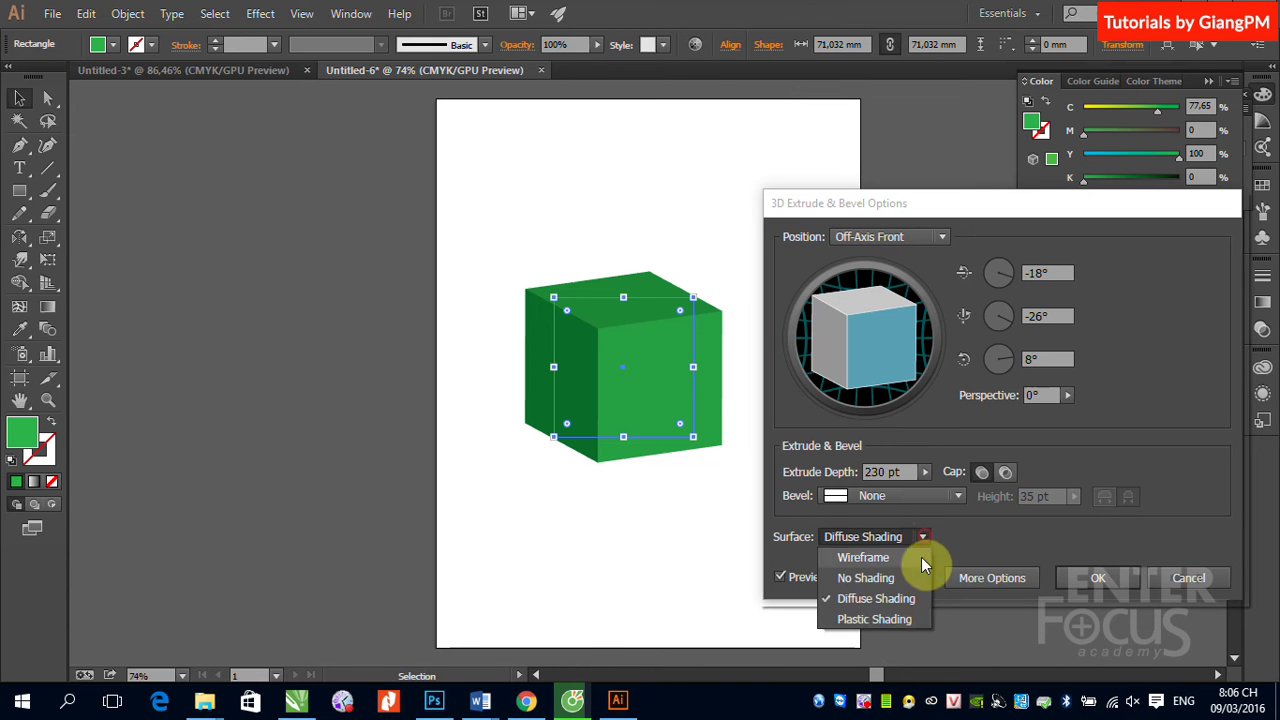
left_click(891, 620)
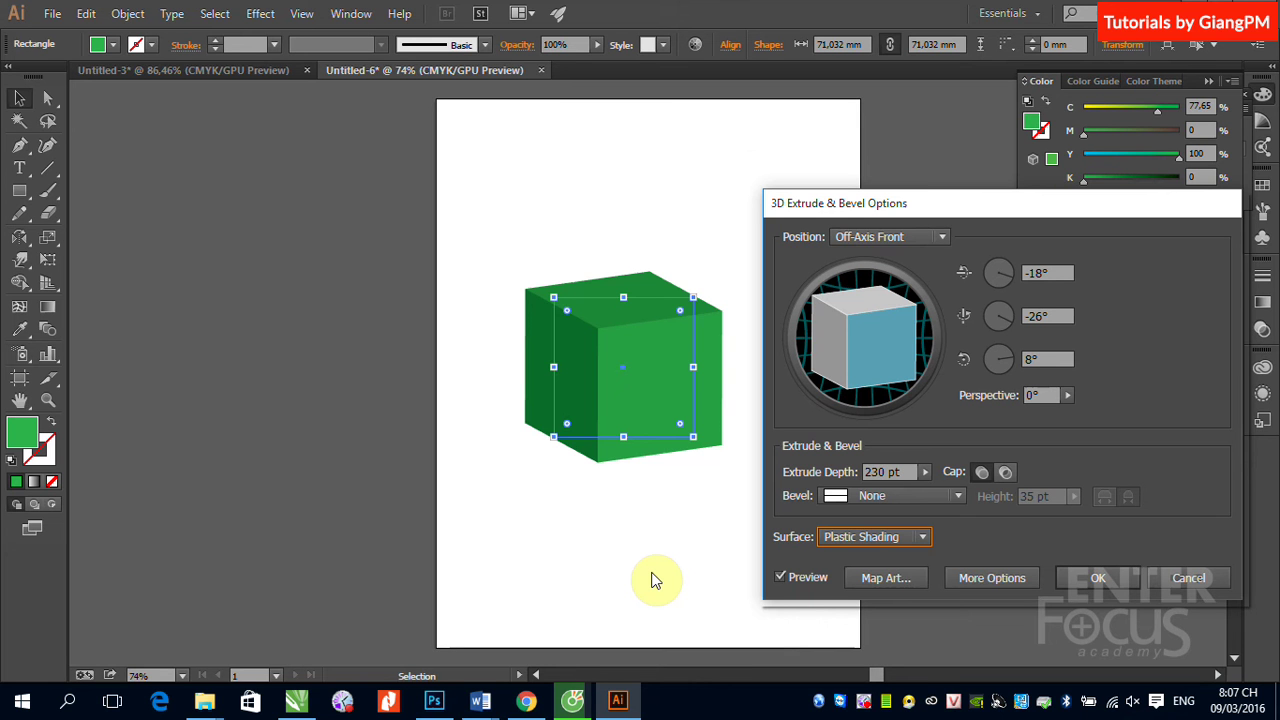
Open the Map Art options and move the dialog so the cube is visible
left_click(905, 588)
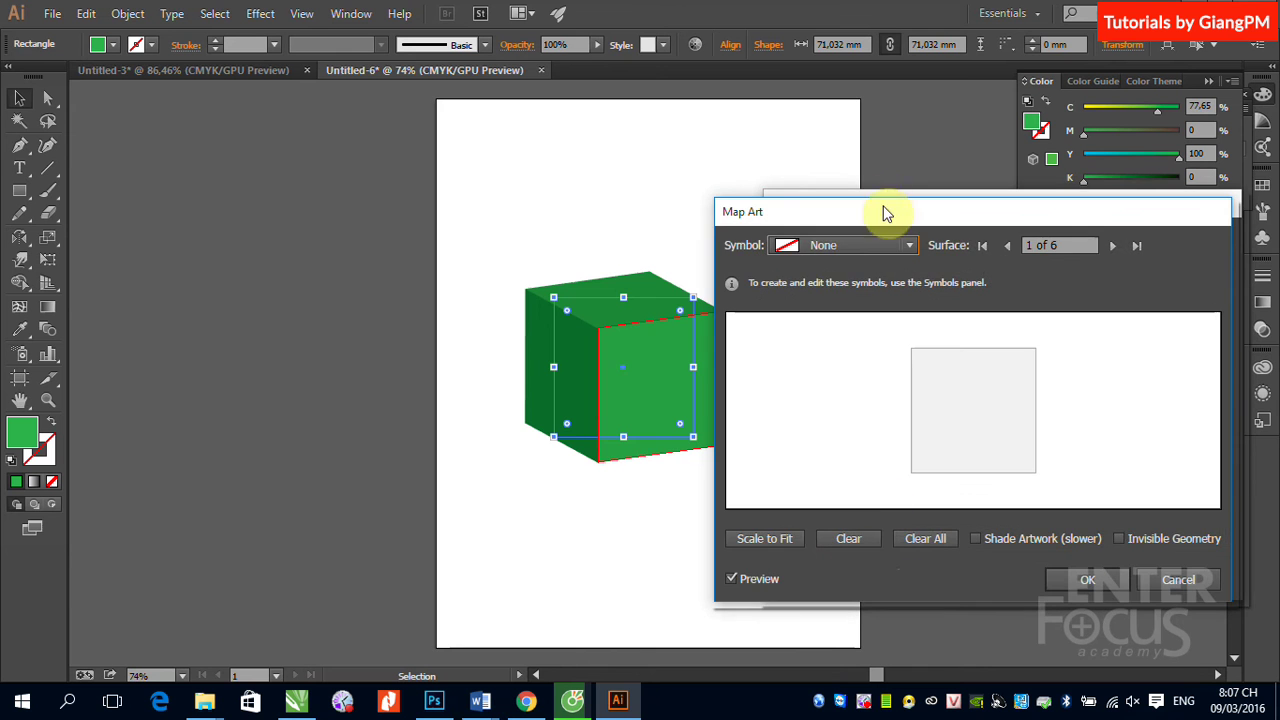
mouse_move(885, 212)
left_mouse_down()
mouse_move(285, 173)
mouse_move(908, 208)
left_mouse_up()
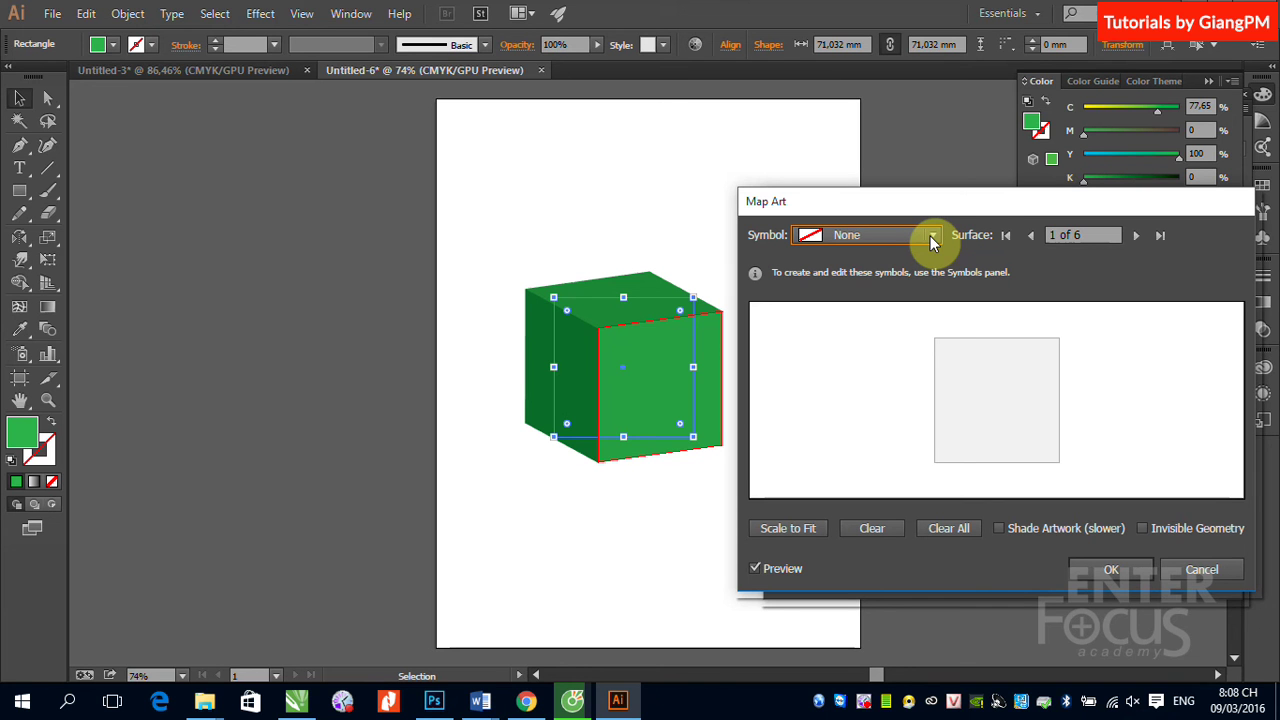
left_click(1091, 236)
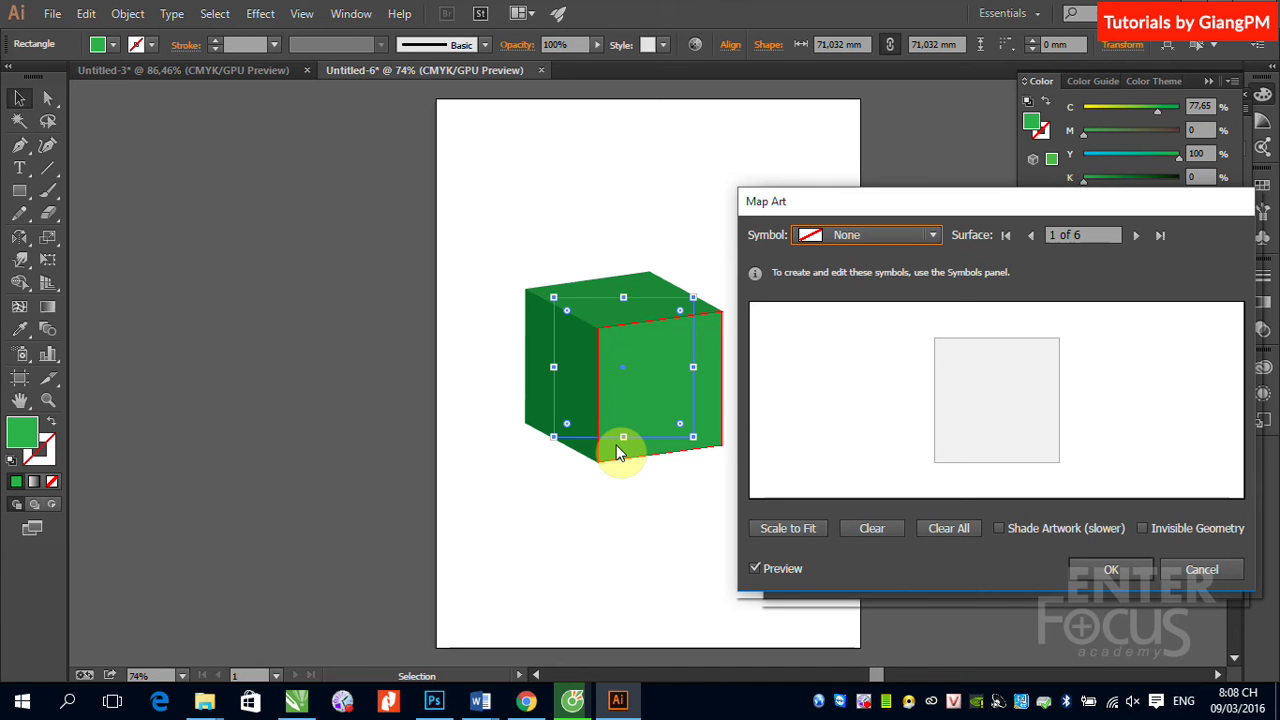
Map the Vector Grime symbol onto surface 1, resize it, then clear it
left_click(931, 236)
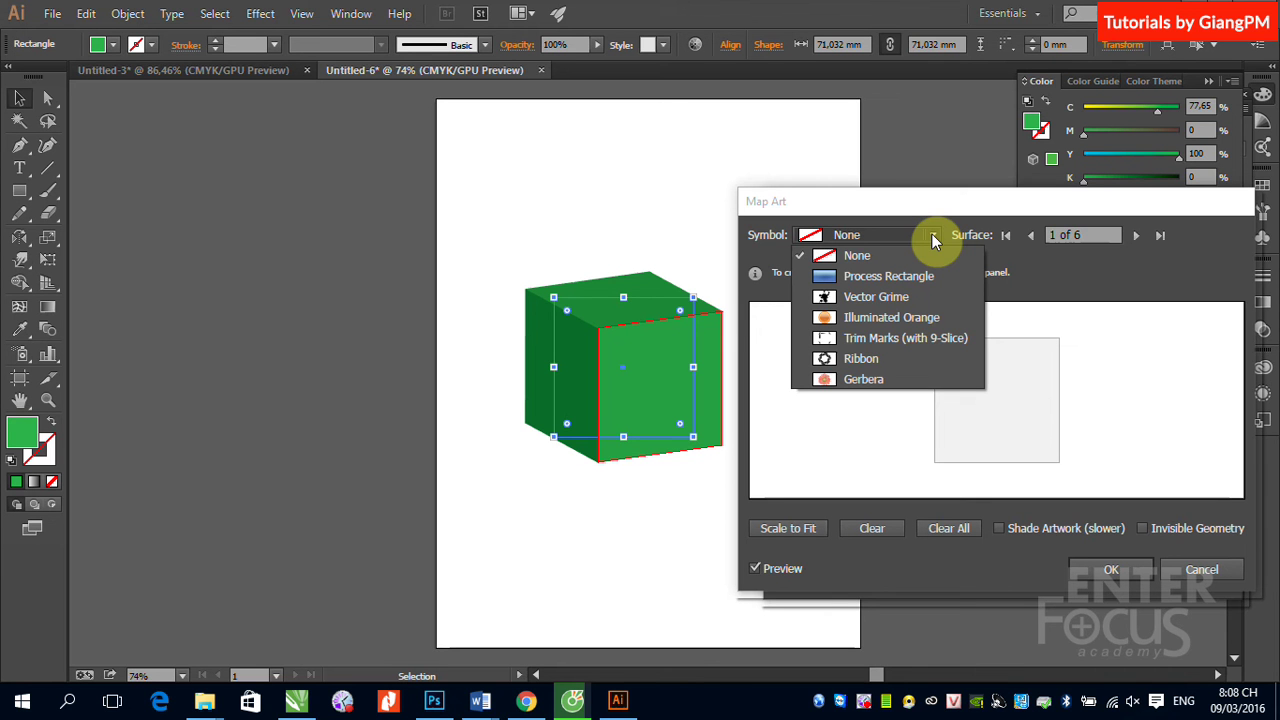
left_click(884, 299)
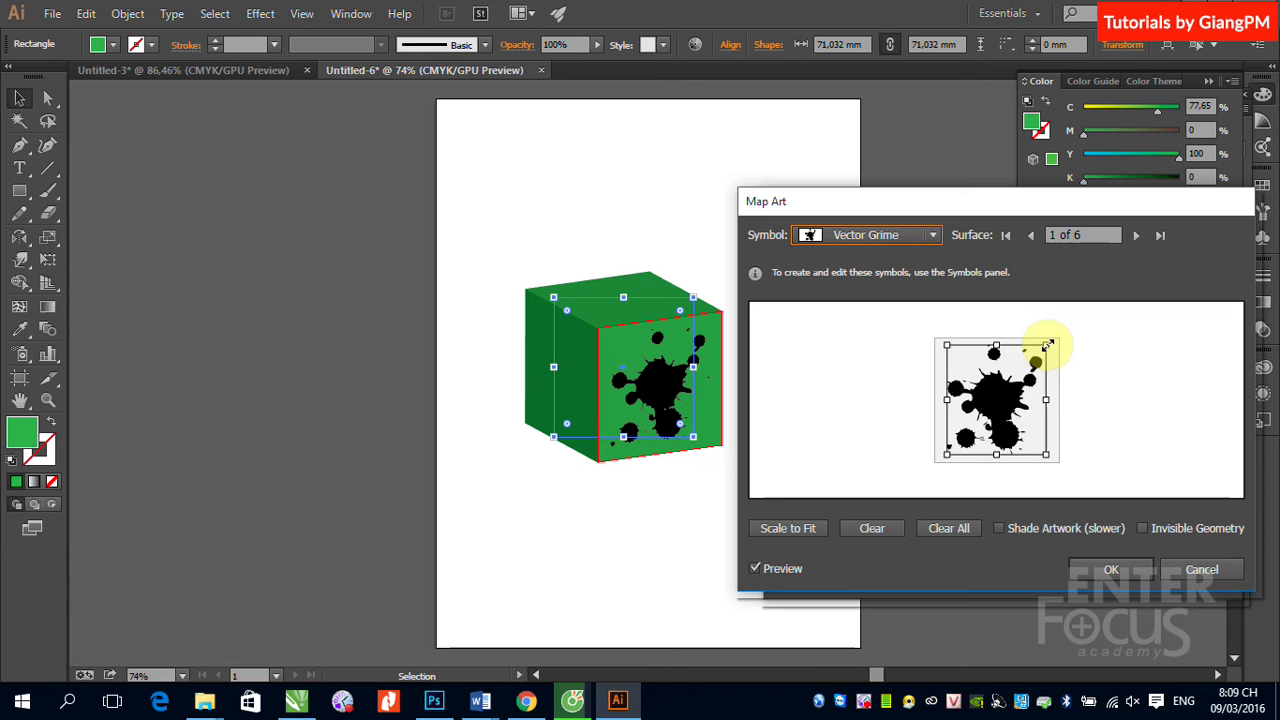
mouse_move(1049, 345)
left_mouse_down()
mouse_move(1008, 399)
mouse_move(977, 371)
left_mouse_up()
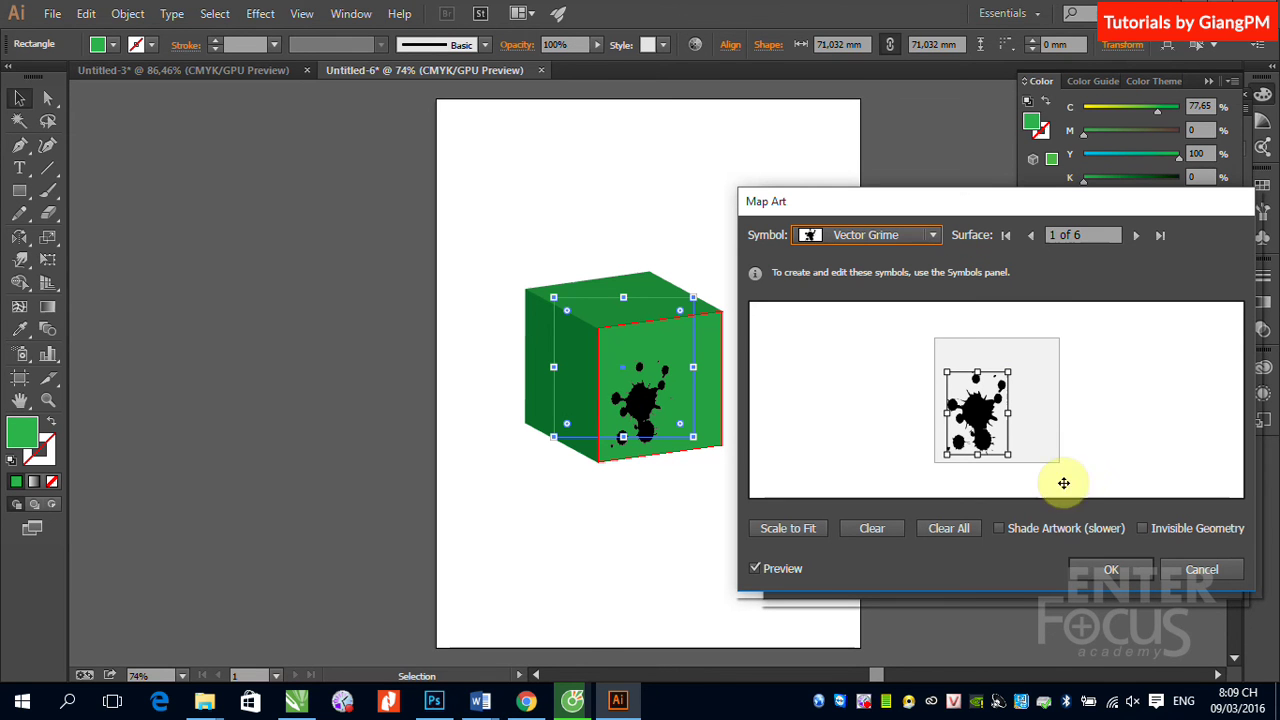
left_click(783, 531)
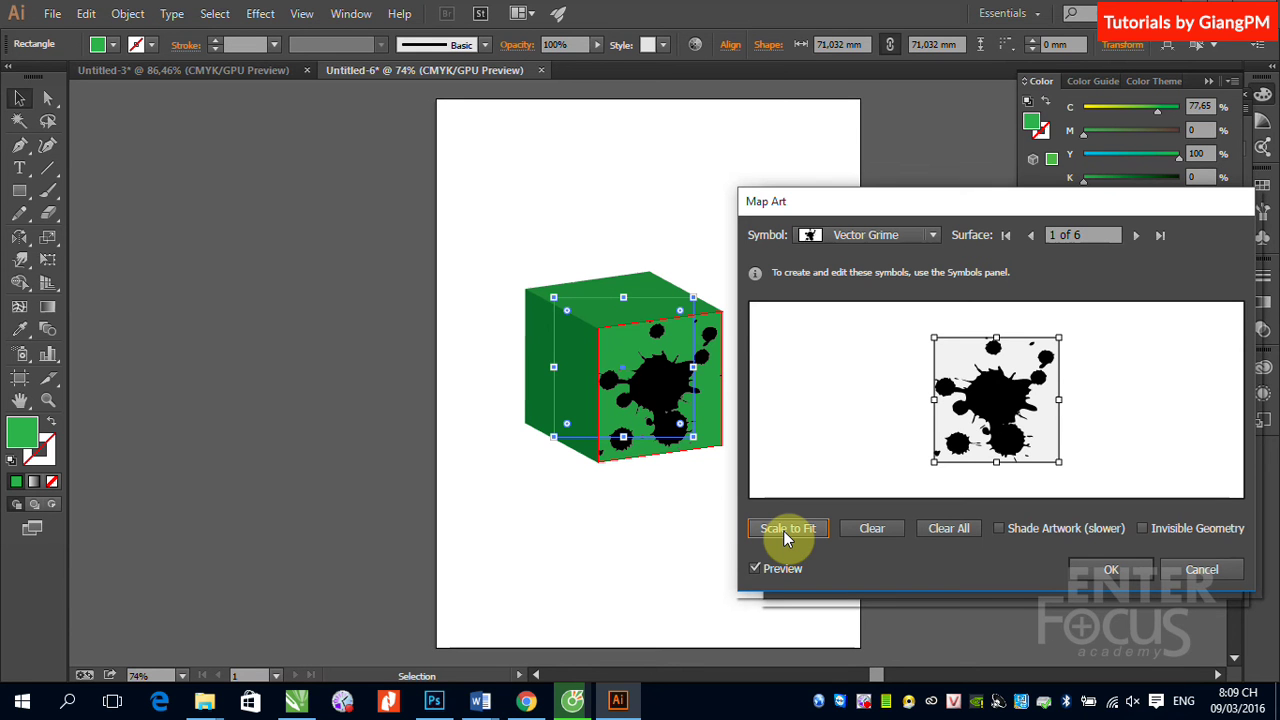
left_click(880, 529)
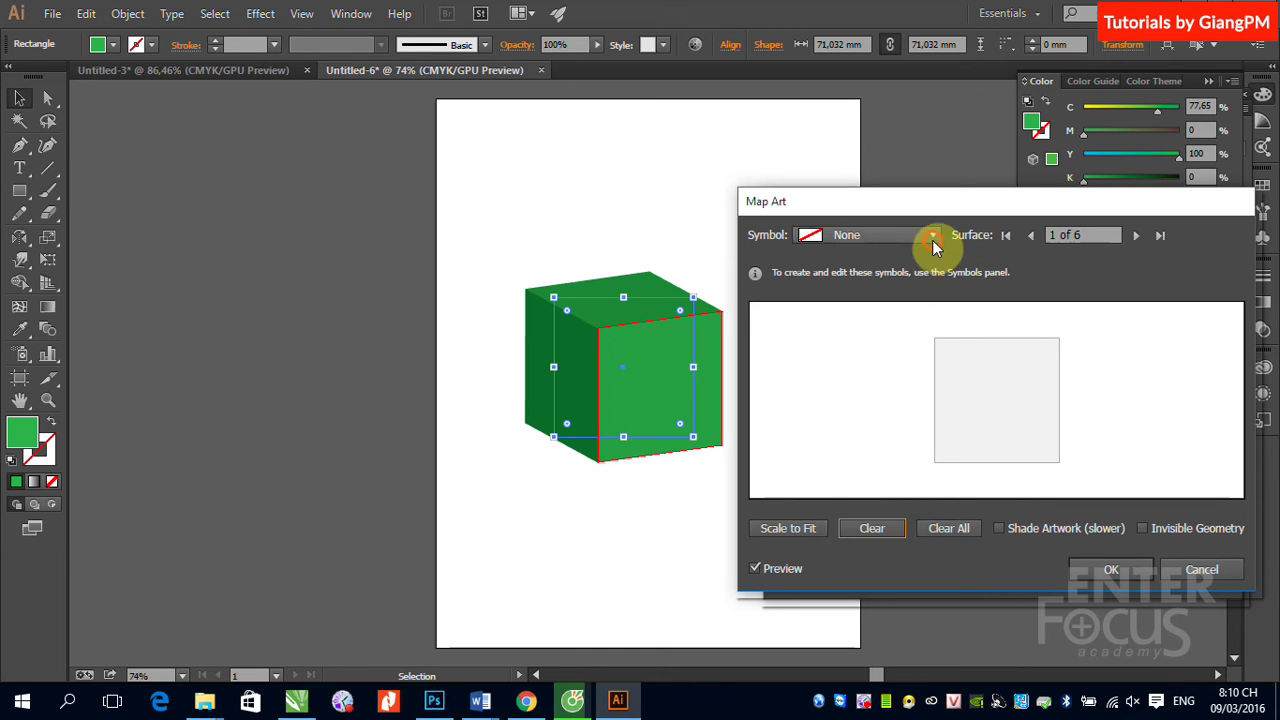
Map the Vector Grime symbol onto the cube's front face and confirm Map Art
left_click(858, 236)
left_click(878, 296)
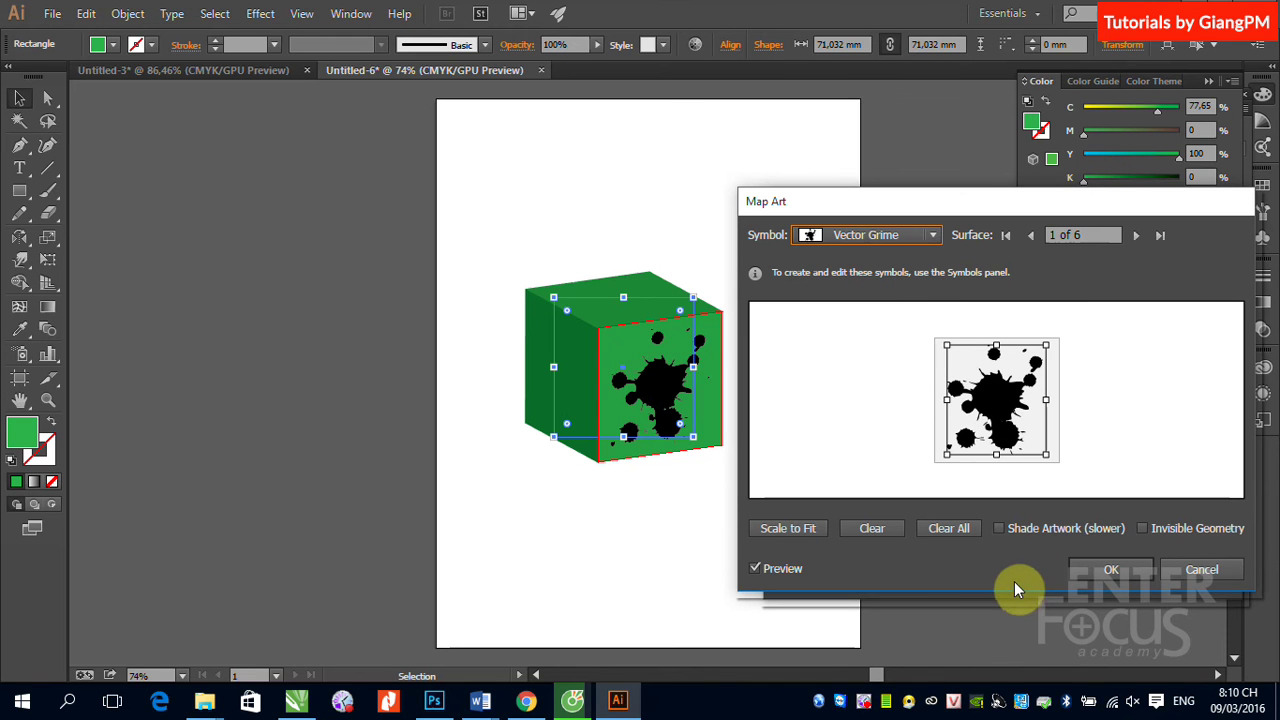
left_click(1102, 569)
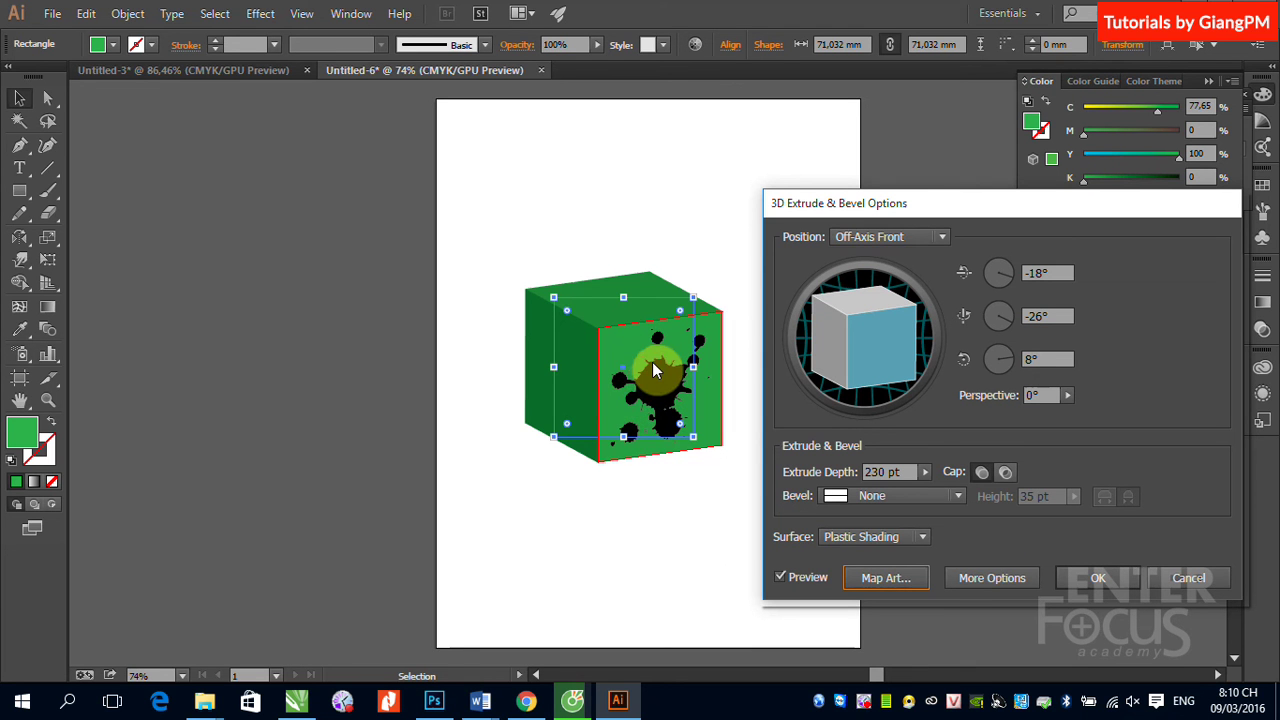
Rotate the cube to -27°, 52°, -22° with the grime face on the left, and reopen Map Art
mouse_move(886, 314)
left_mouse_down()
mouse_move(916, 340)
mouse_move(829, 398)
left_mouse_up()
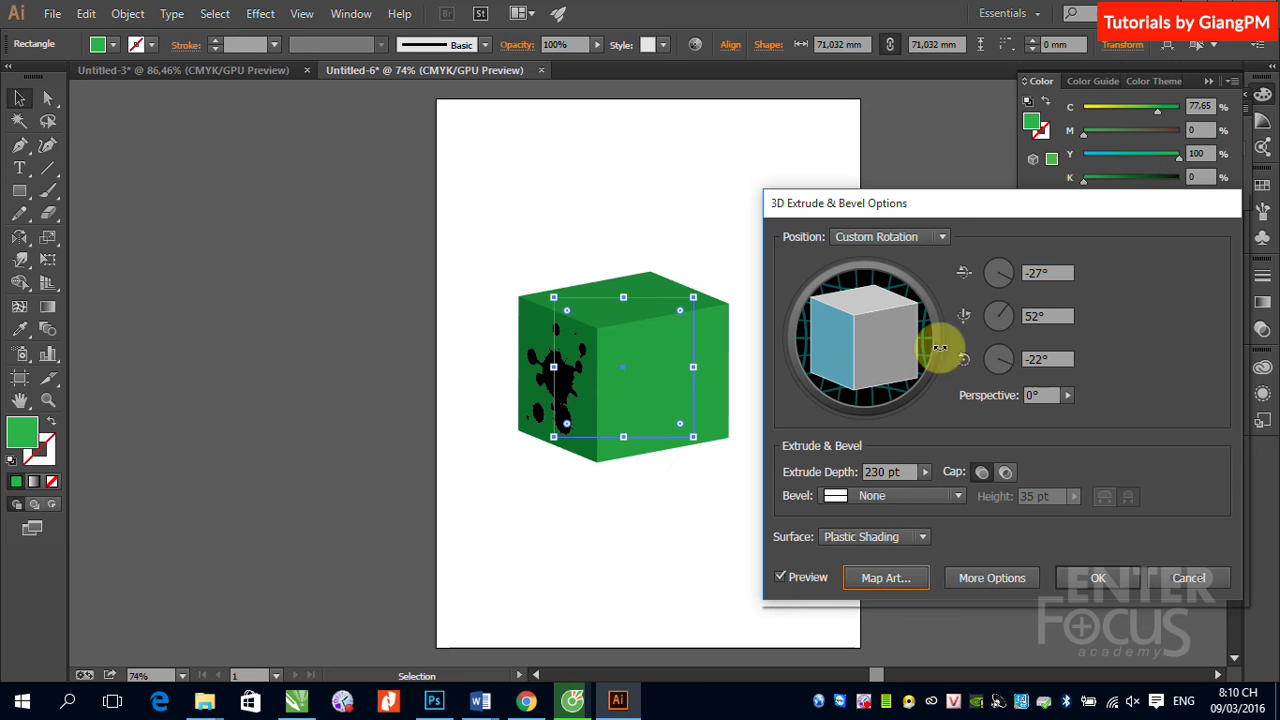
left_click(885, 579)
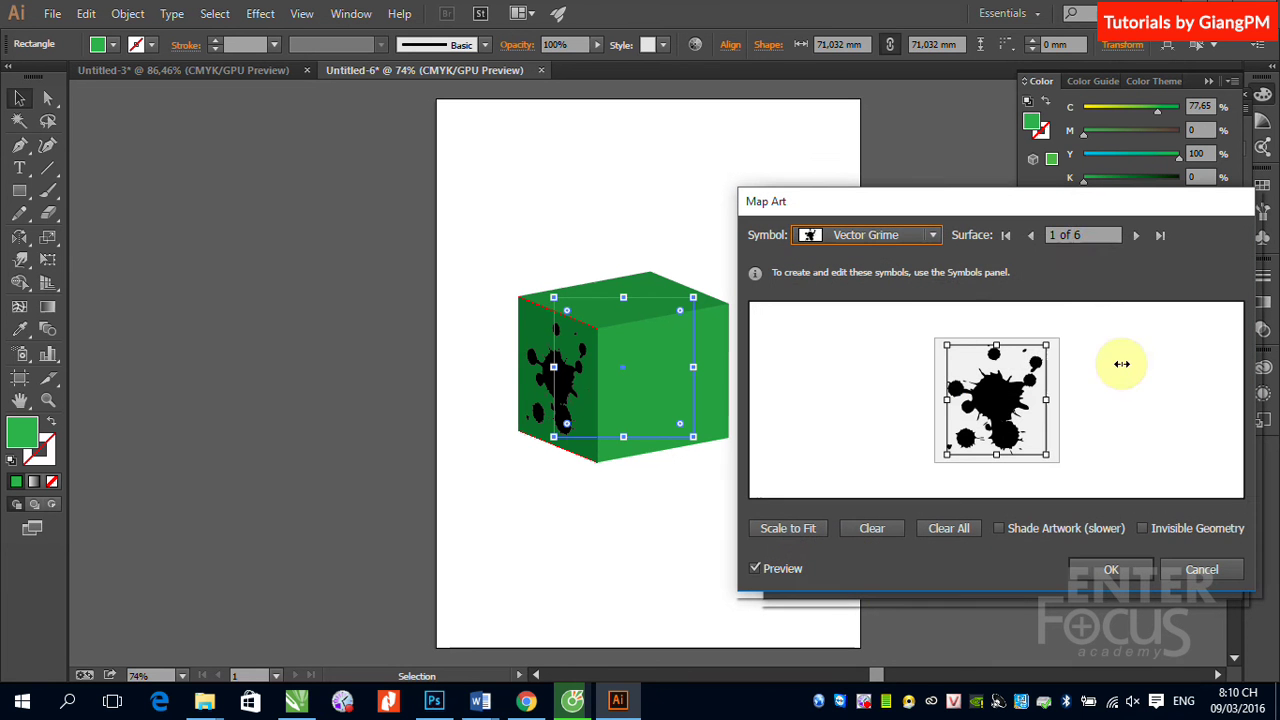
Map the Ribbon symbol onto surface 3 of 6
left_click(1135, 235)
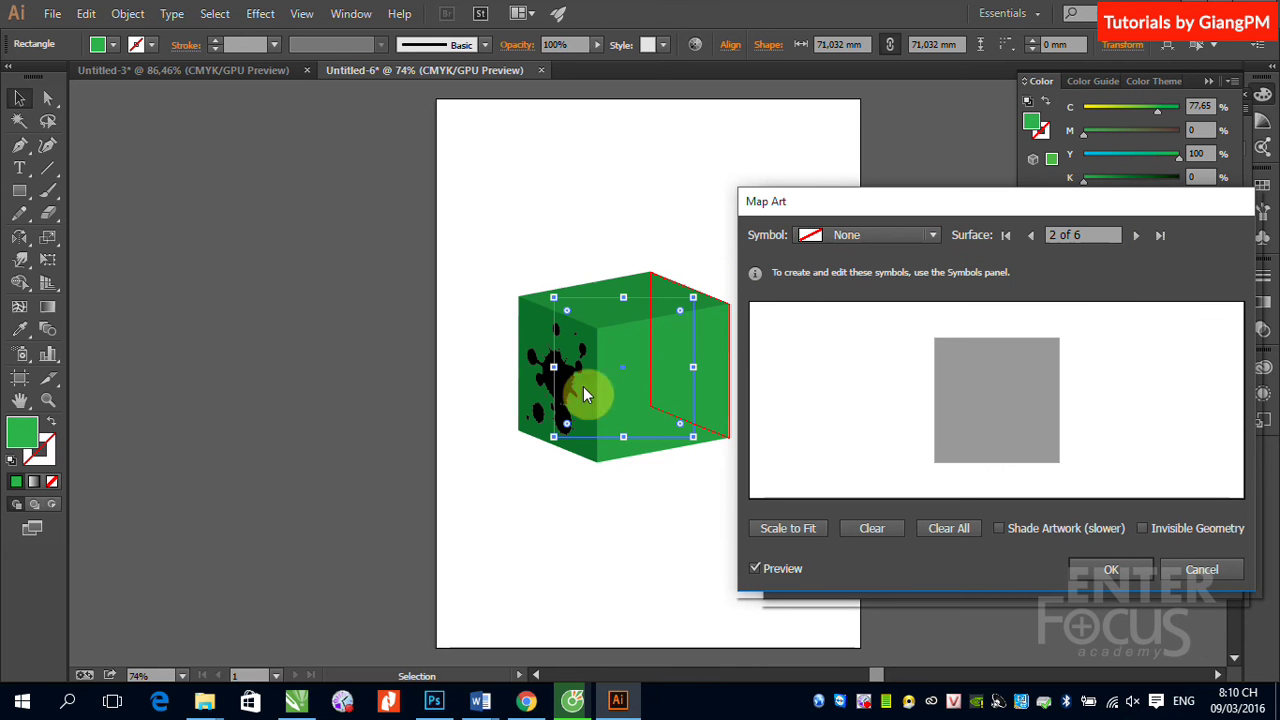
left_click(1135, 235)
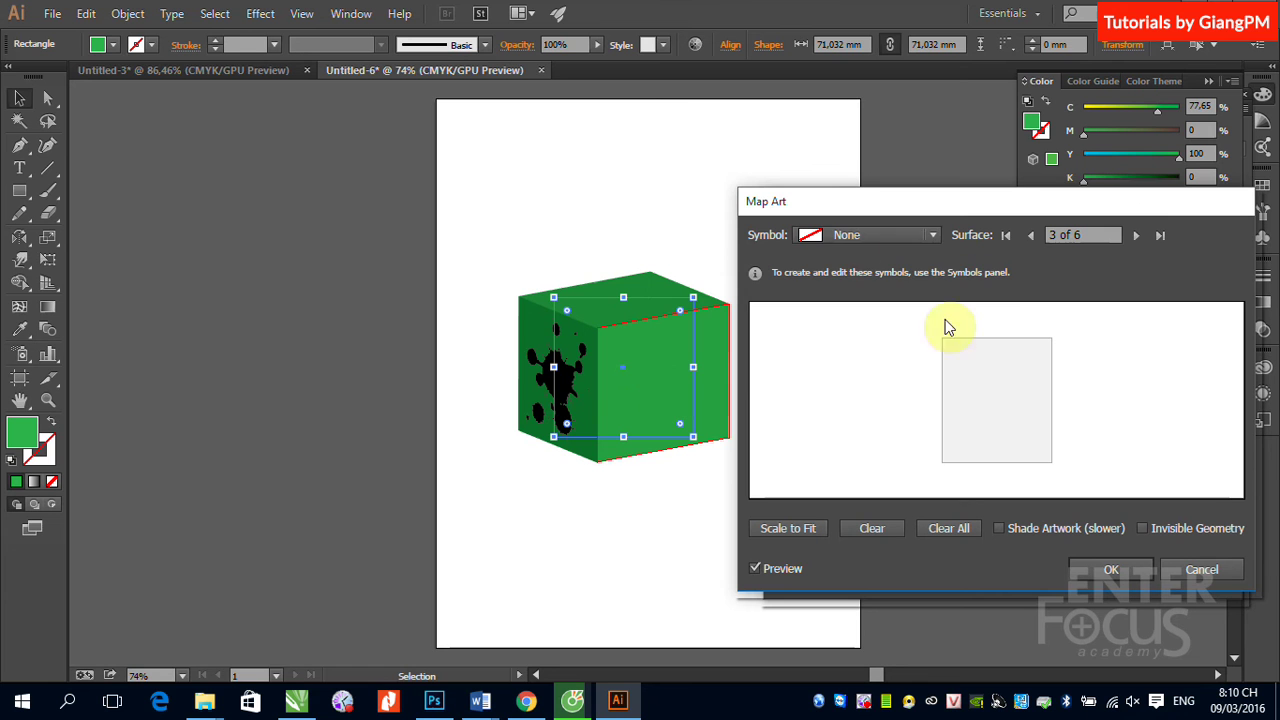
left_click(930, 235)
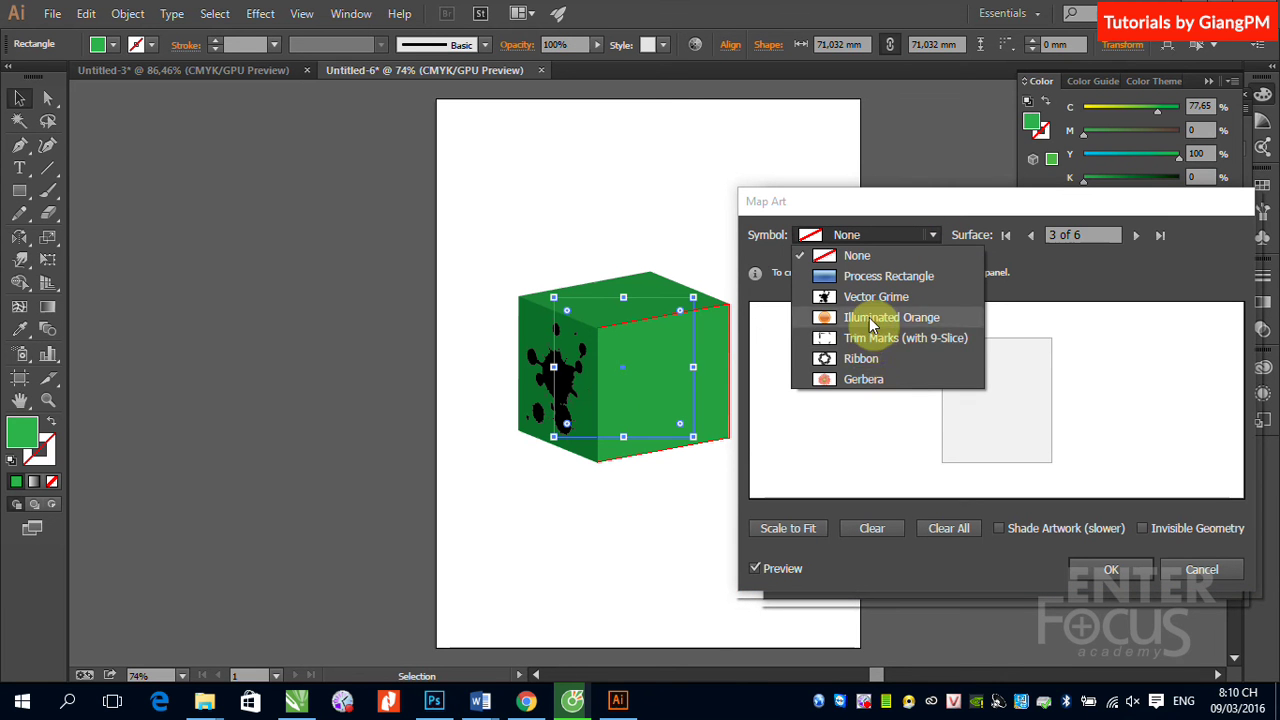
left_click(858, 360)
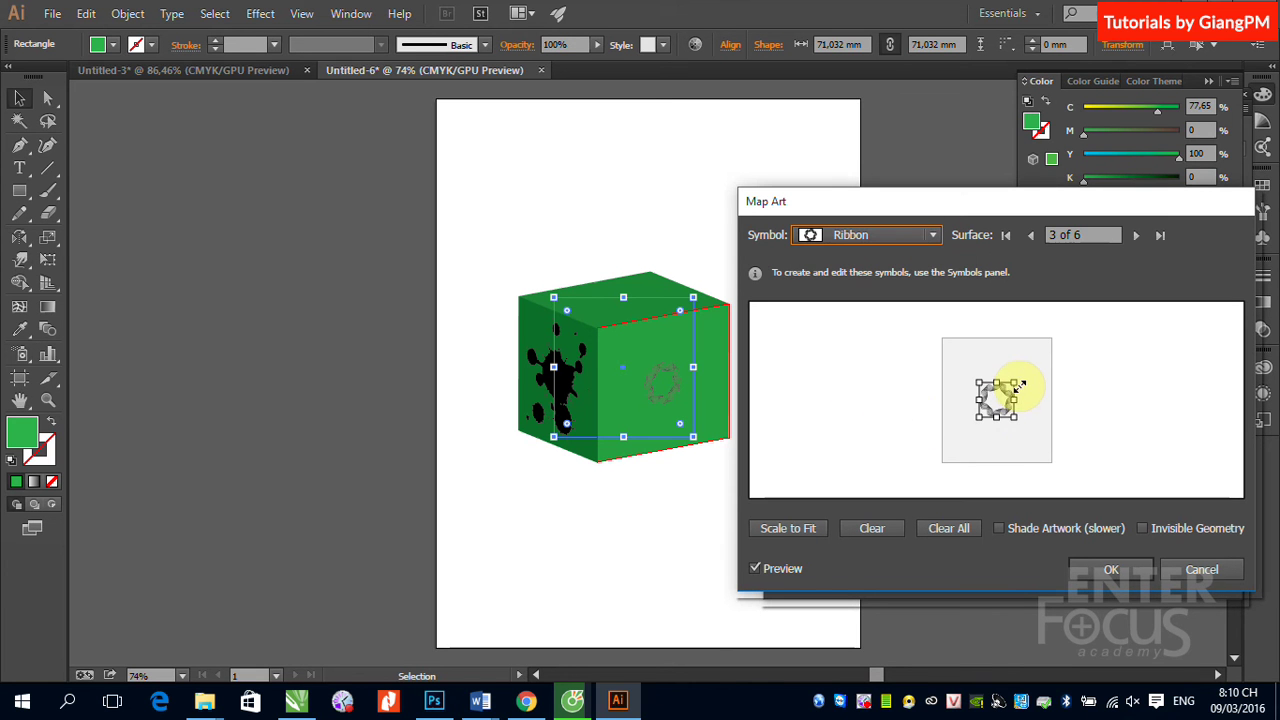
Enlarge and position the Ribbon artwork on the face, then confirm Map Art and the 3D settings
left_click_drag(1016, 384, 1050, 346)
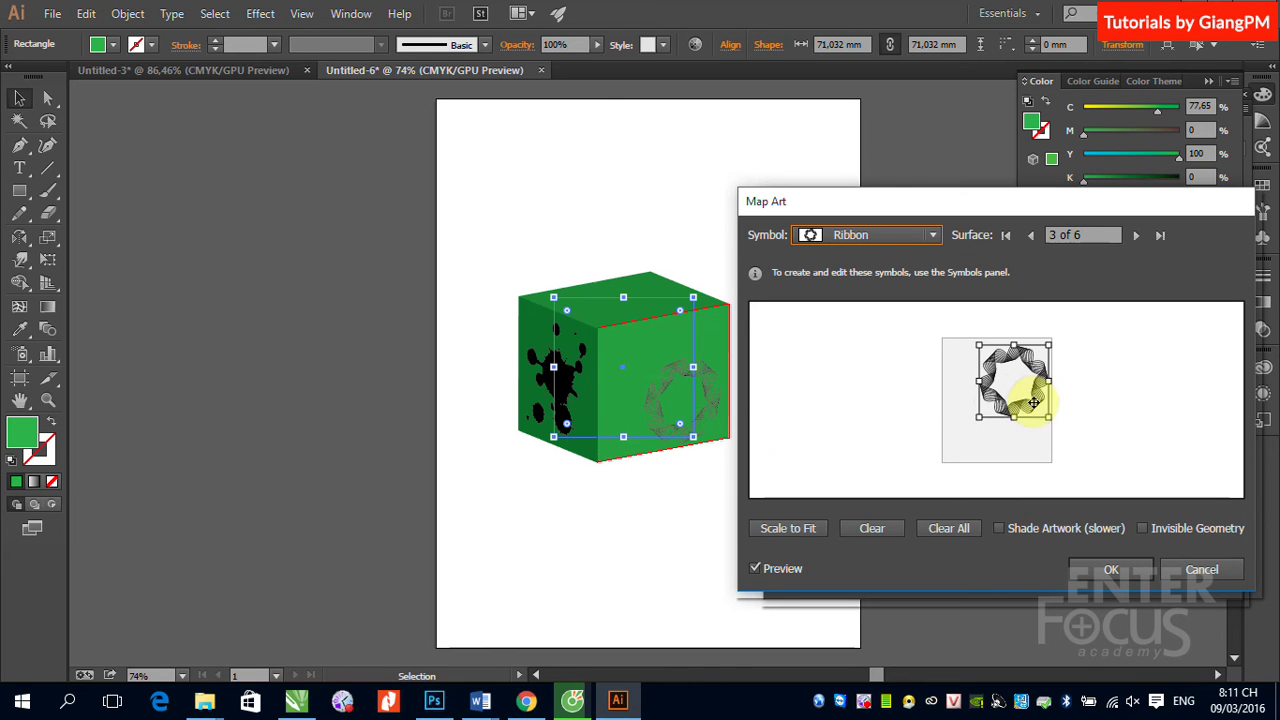
left_click_drag(1028, 394, 998, 436)
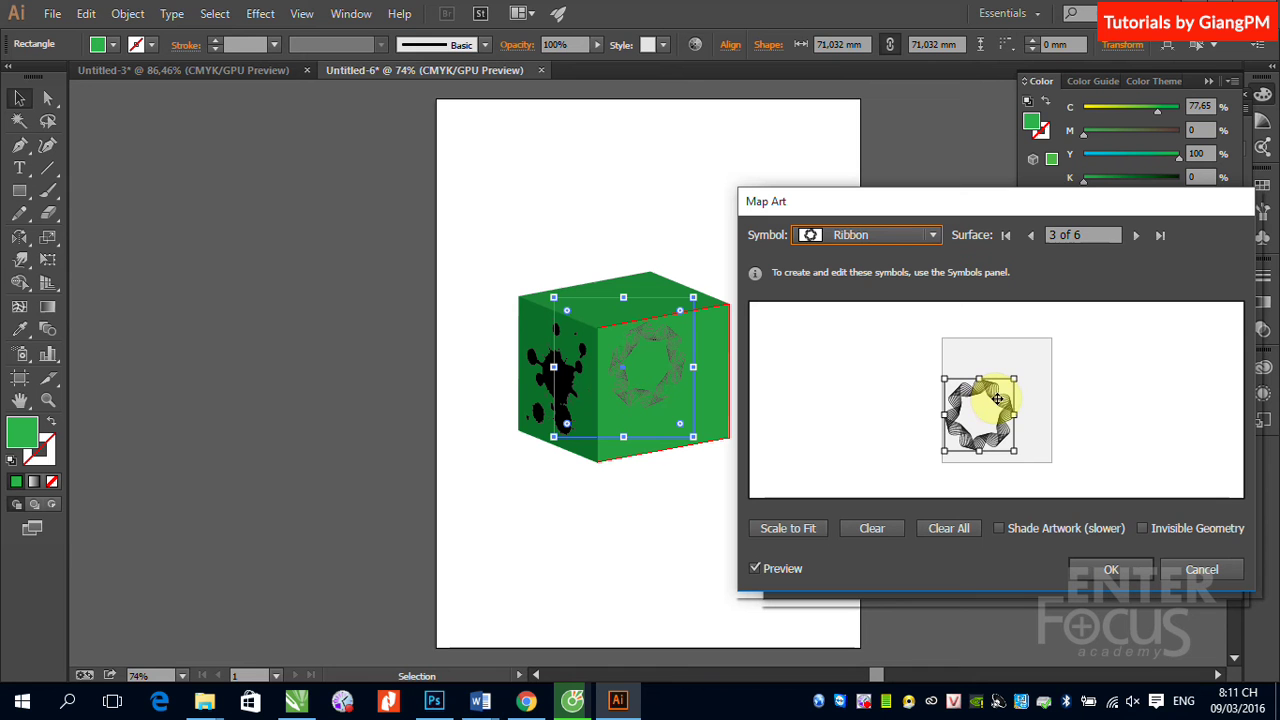
left_click_drag(997, 399, 1026, 366)
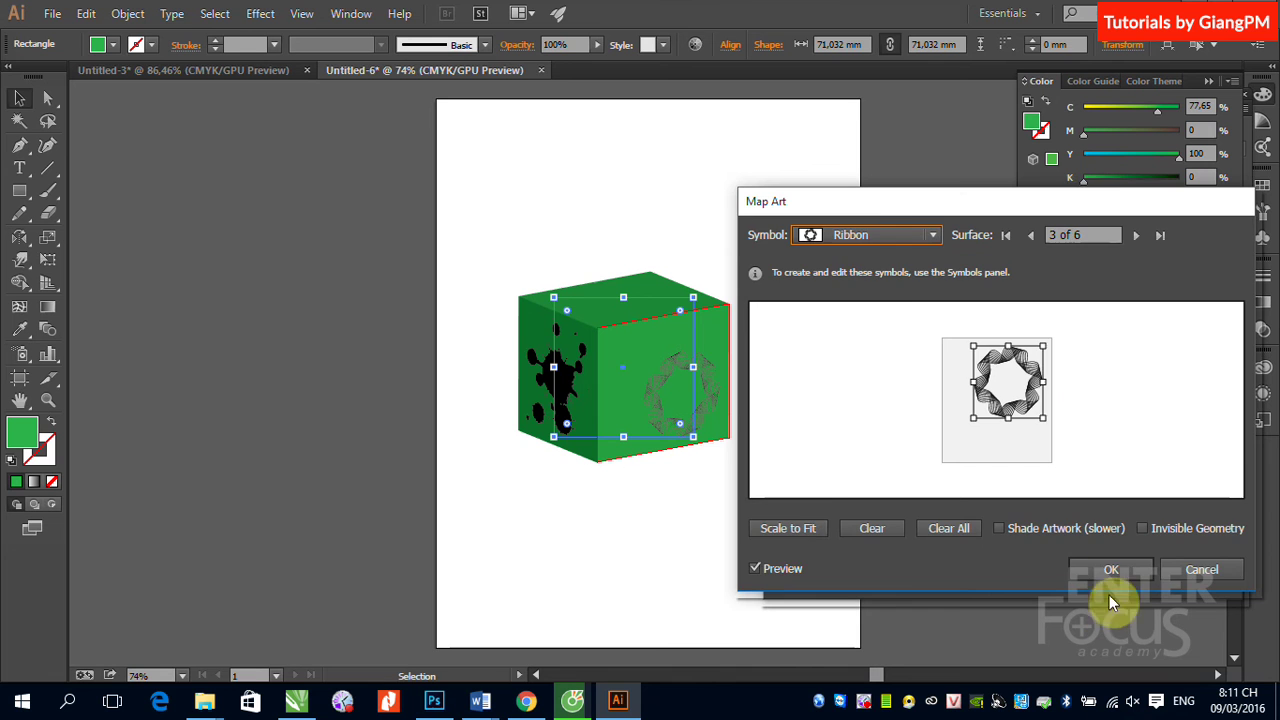
left_click(1108, 567)
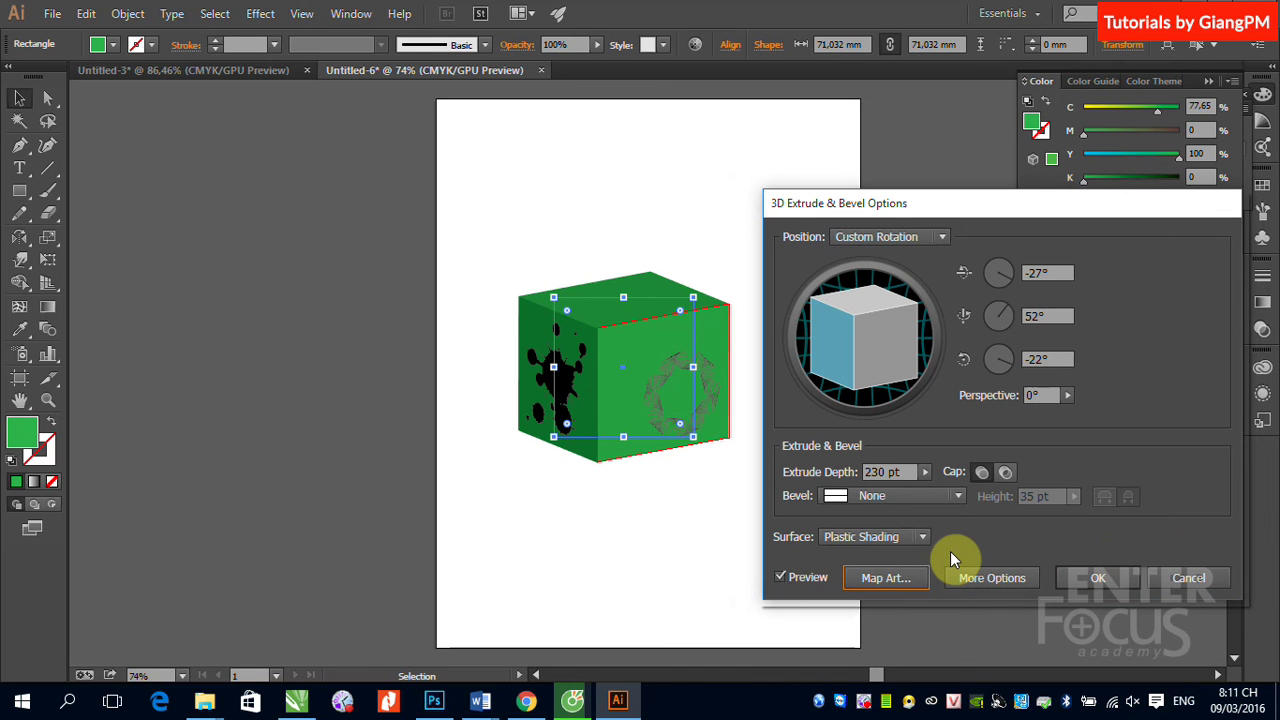
left_click(1100, 578)
Deselect, then reselect the cube to show its 3D Extrude & Bevel (Mapped) appearance
left_click(738, 555)
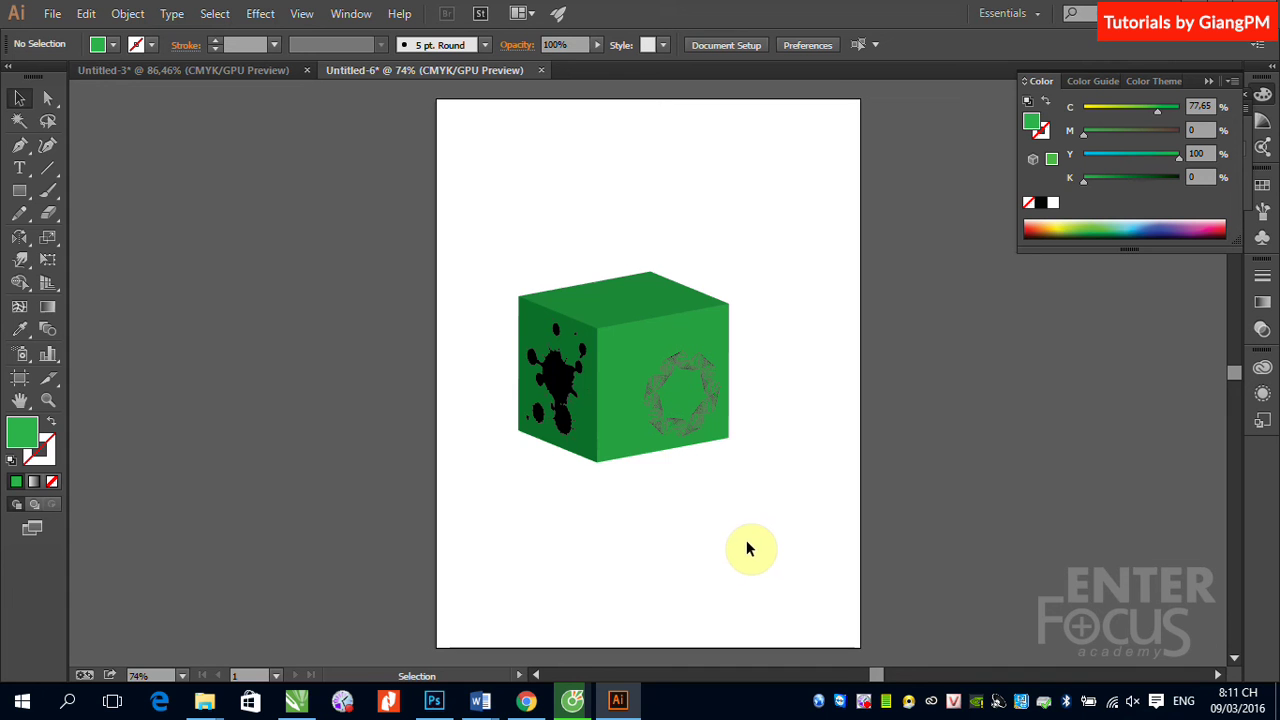
left_click(629, 426)
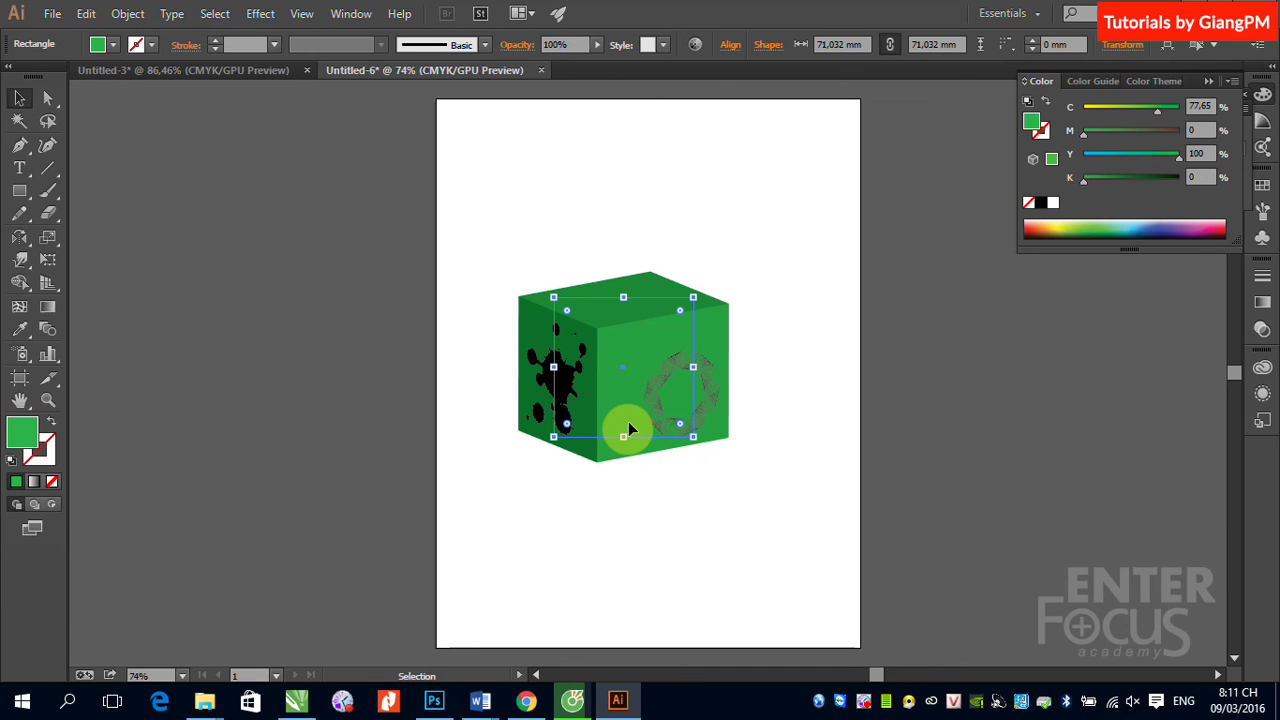
left_click(1262, 393)
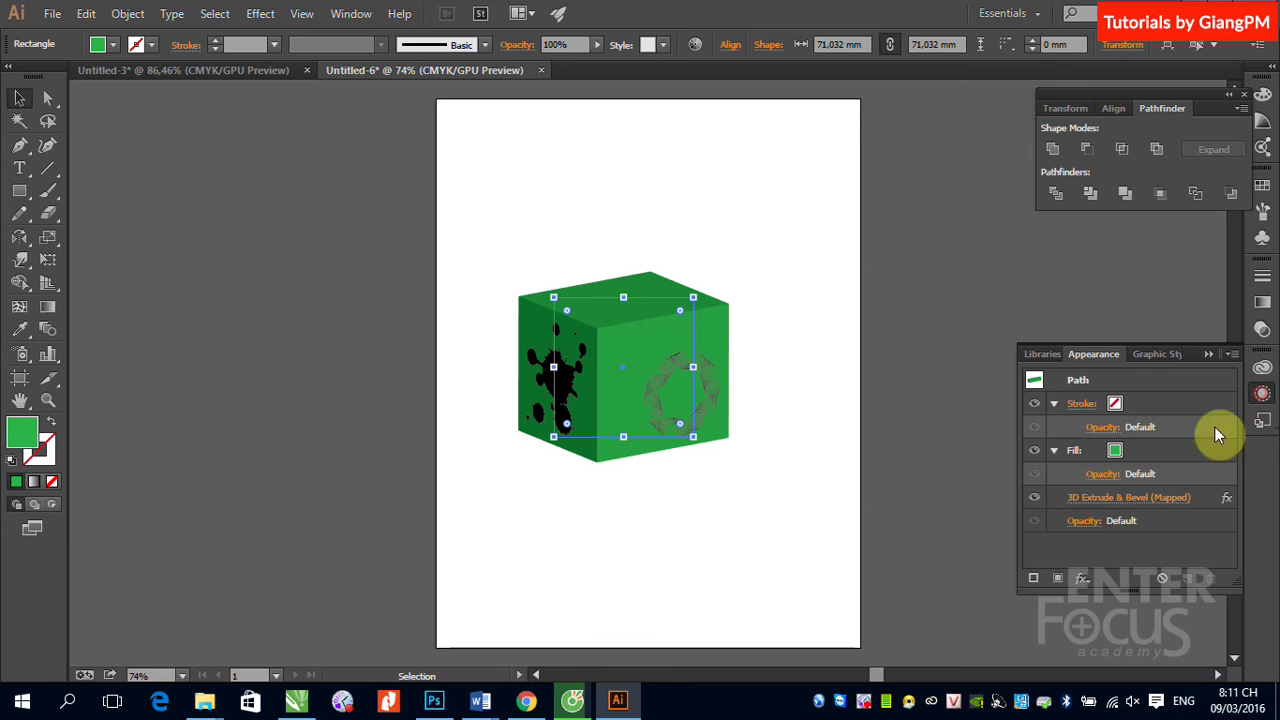
left_click(1100, 500)
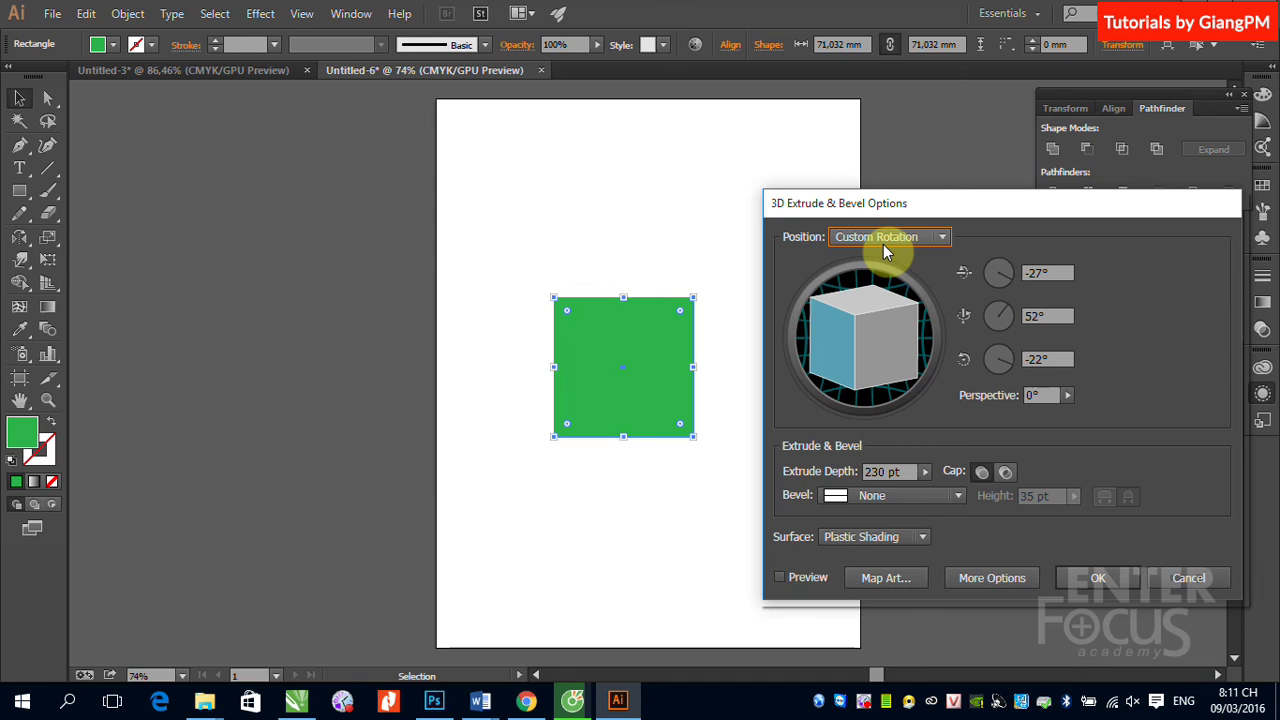
left_click(780, 577)
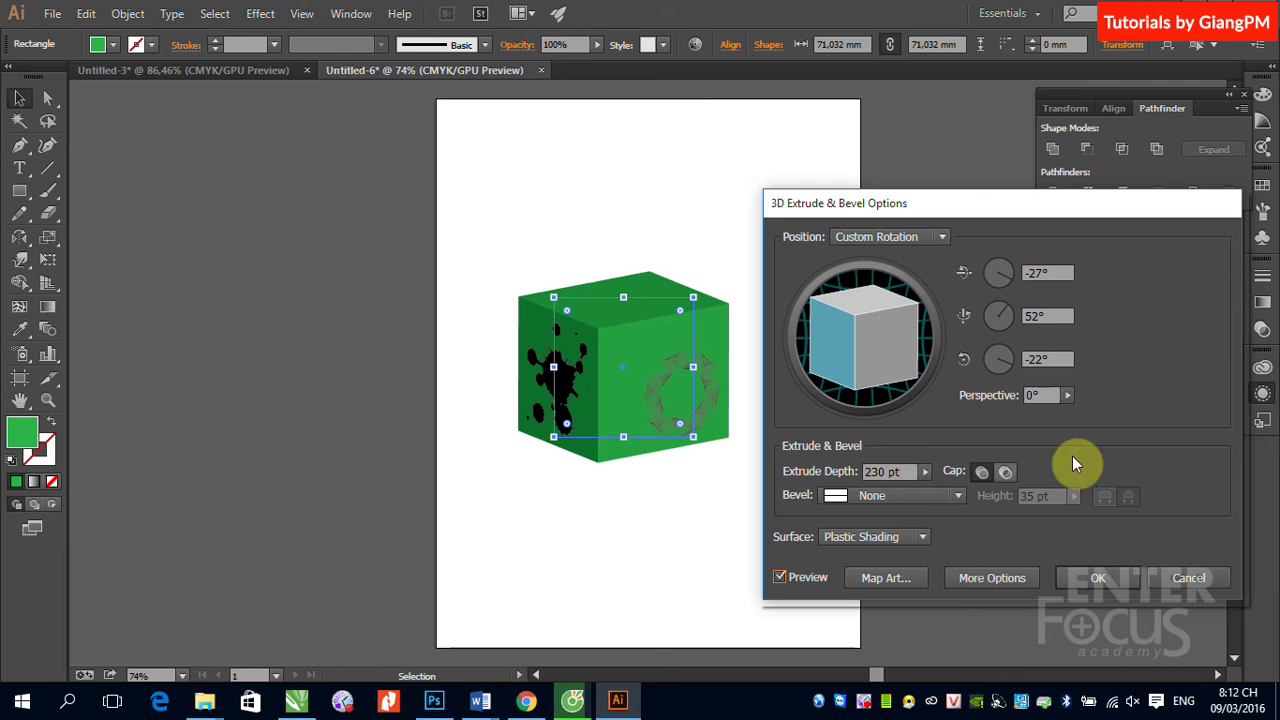
left_click(1206, 579)
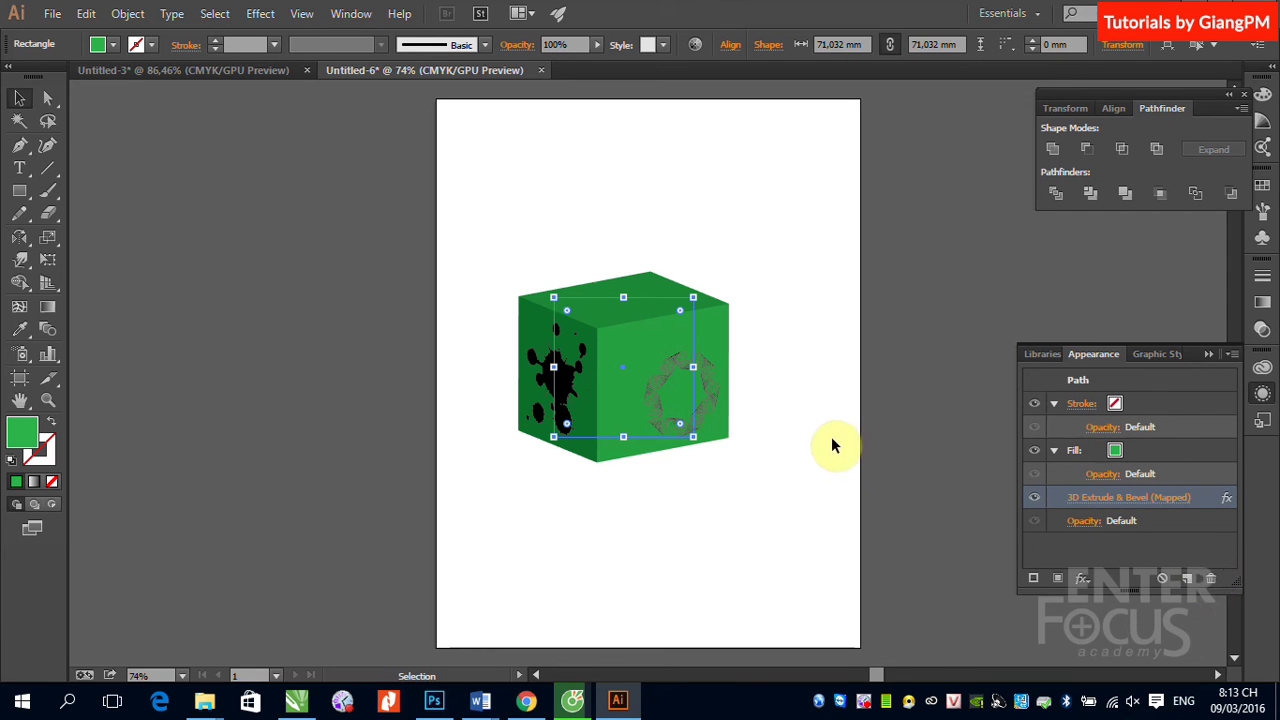
Draw a green rectangle above the cube and Alt-drag narrow copies on both sides
left_click(19, 191)
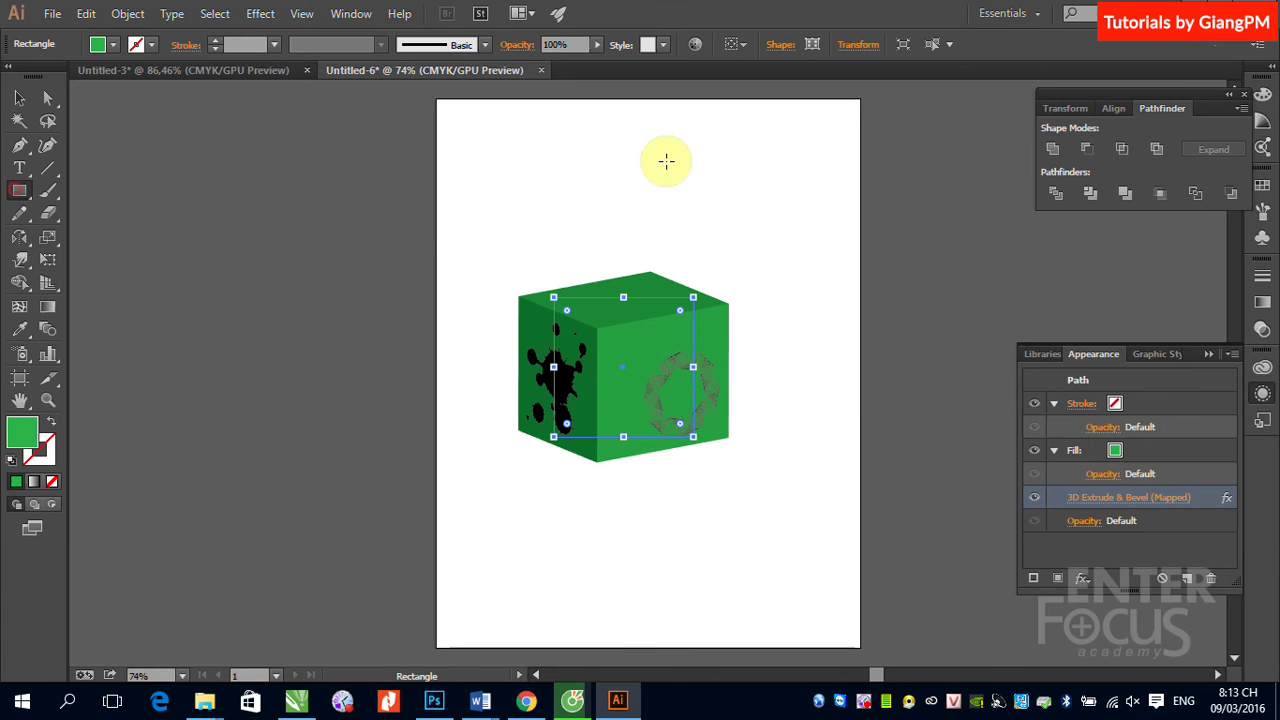
left_click_drag(586, 146, 722, 233)
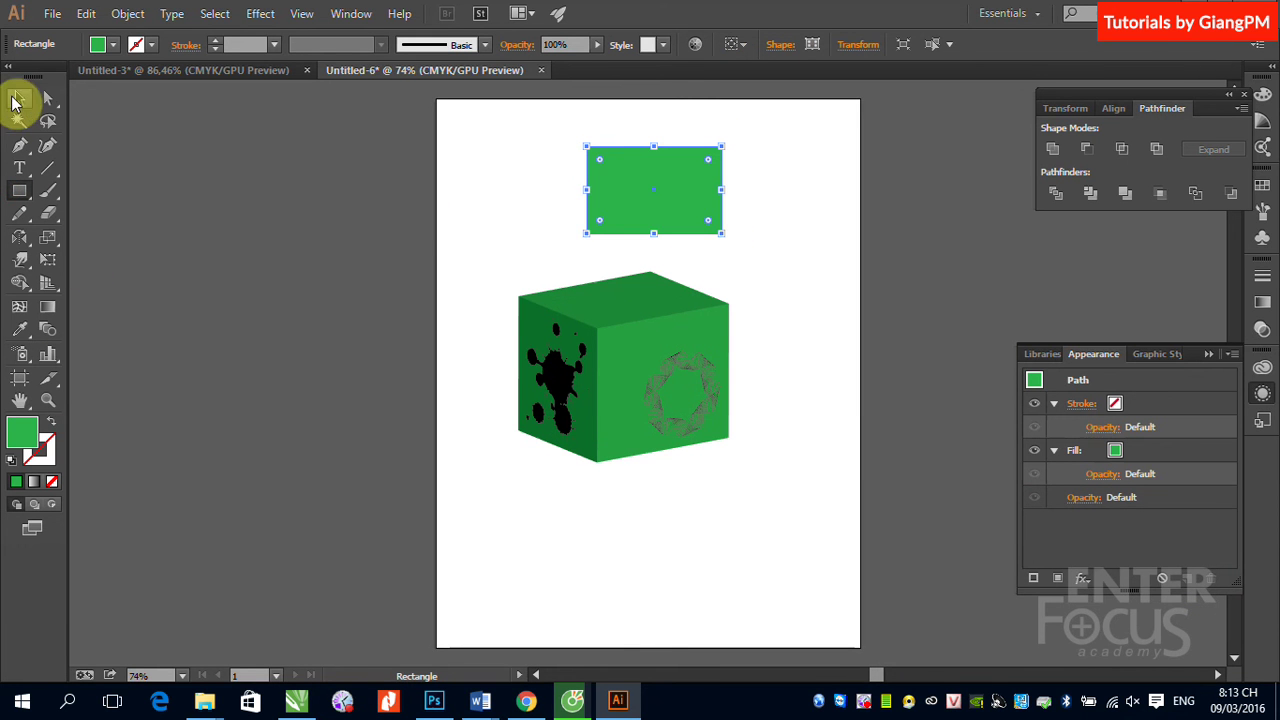
left_click(14, 100)
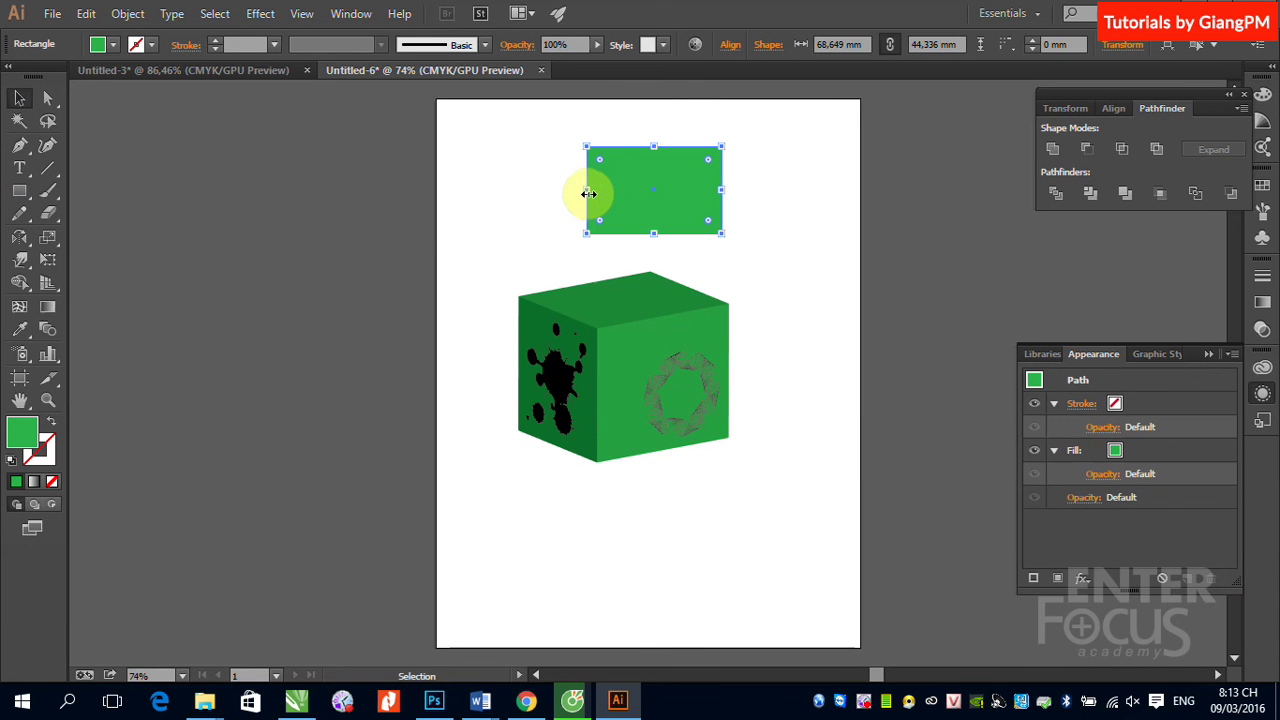
key("a")
key("v")
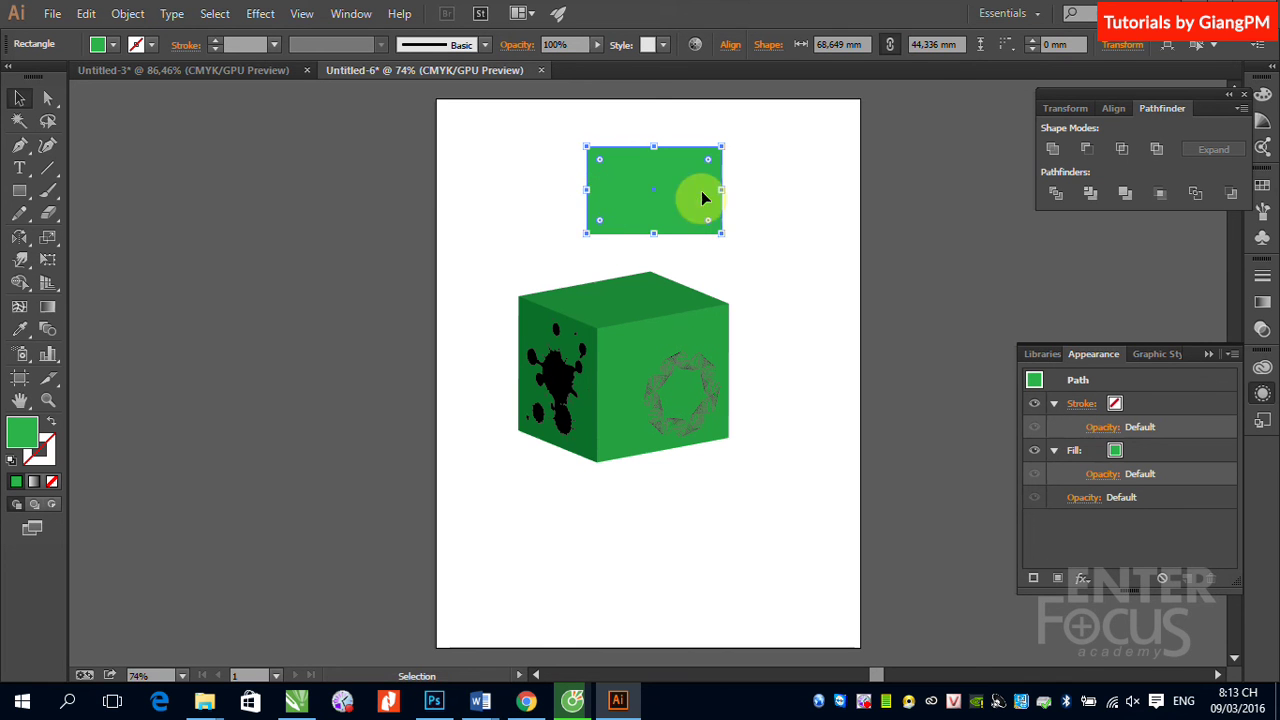
mouse_move(723, 188)
left_mouse_down()
mouse_move(535, 200)
mouse_move(738, 200)
left_mouse_up()
left_click_drag(514, 130, 765, 265)
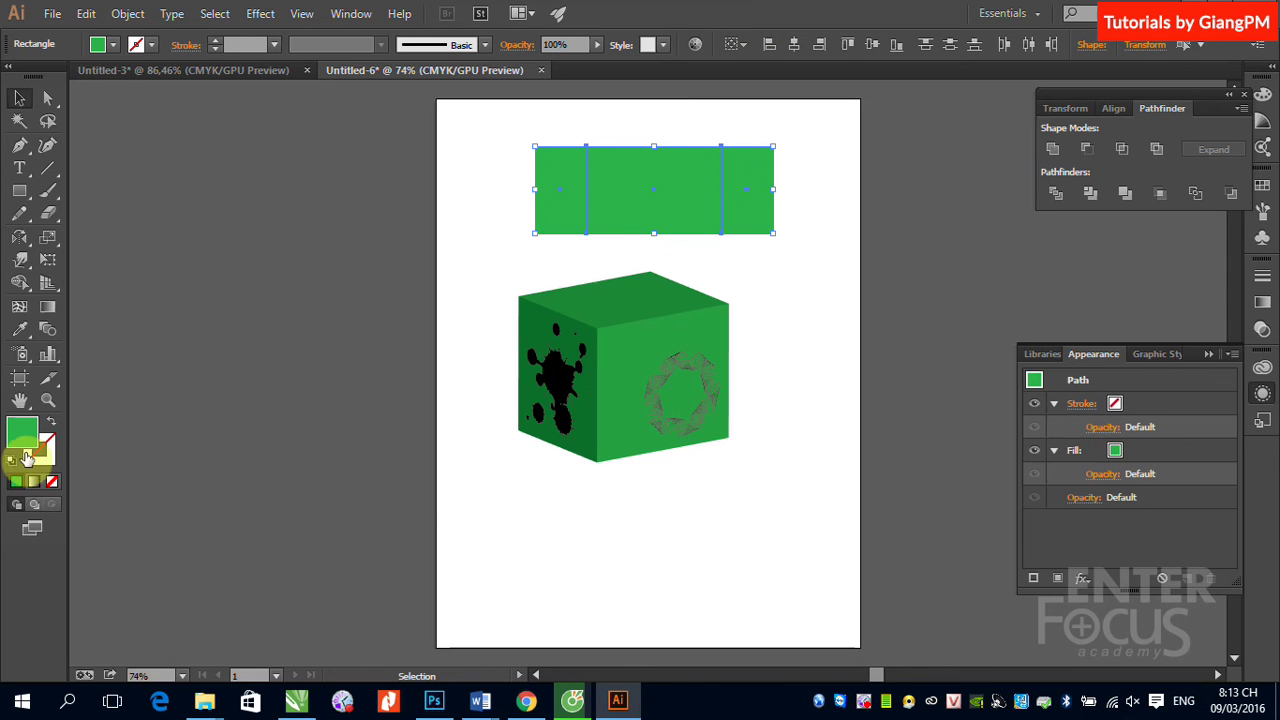
Give the rectangles a black stroke and copy the middle one flush to the row's left end
left_click(45, 450)
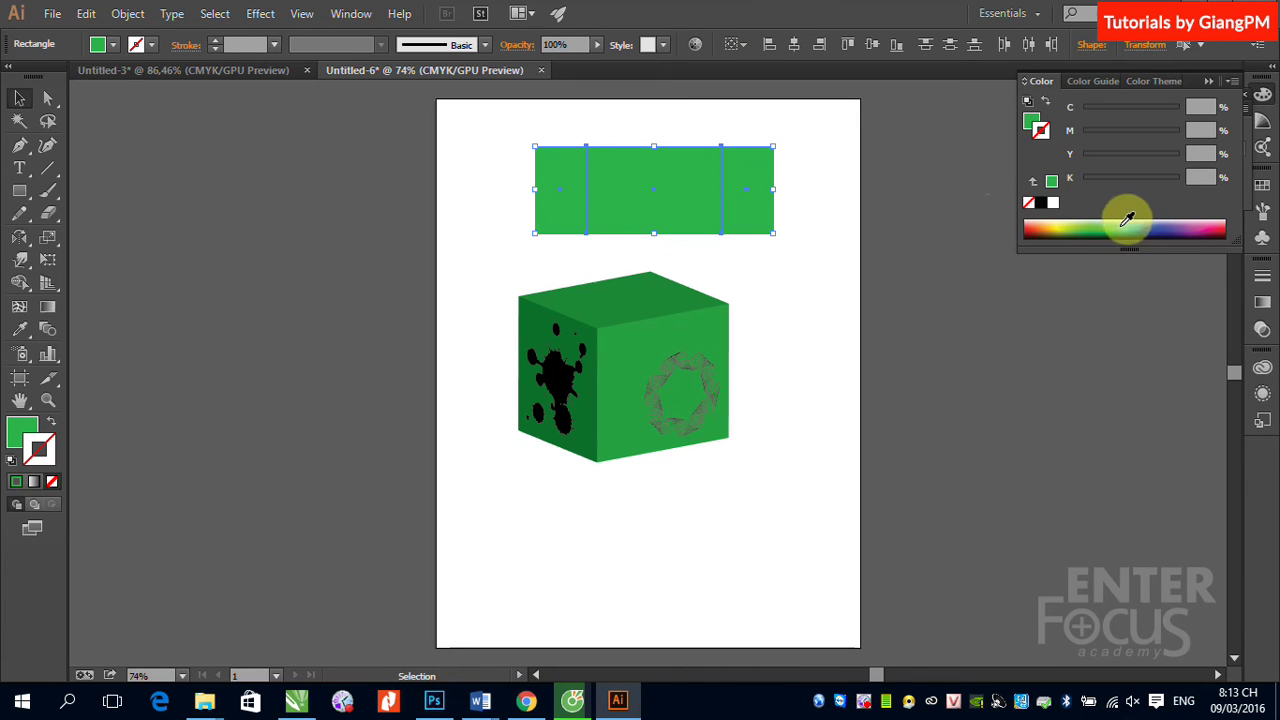
left_click(1040, 203)
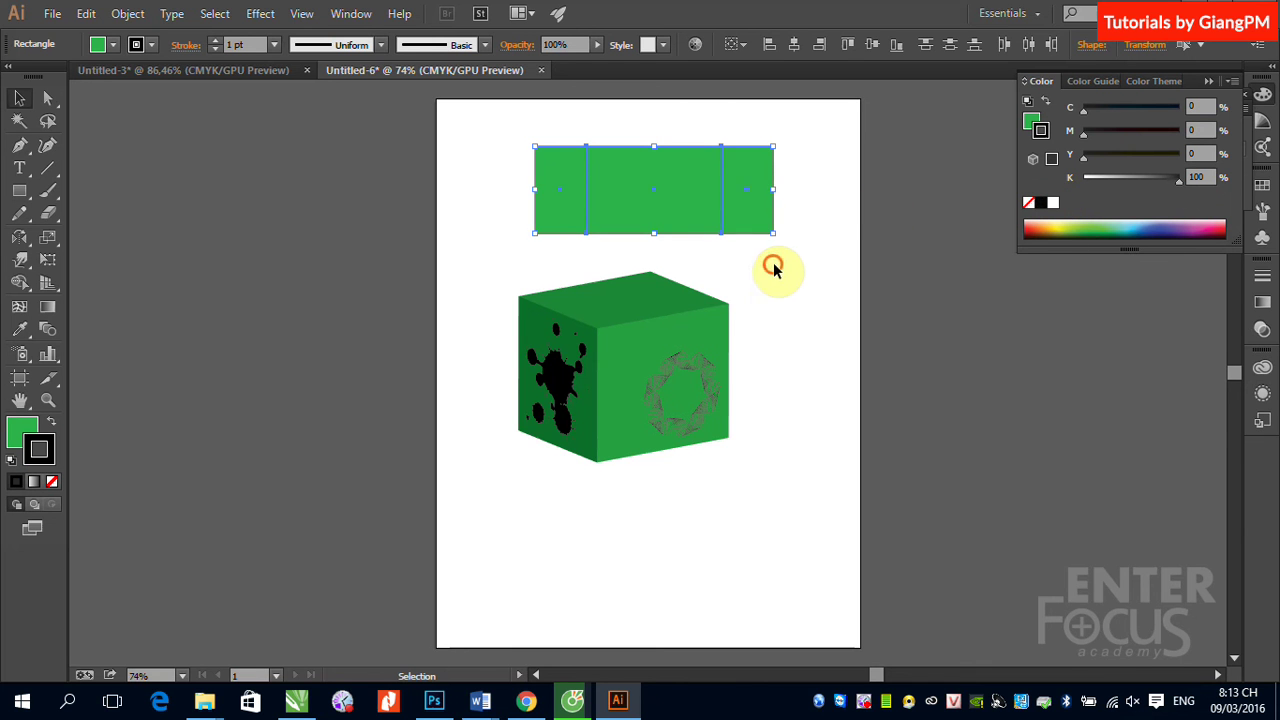
left_click(771, 266)
left_click(650, 228)
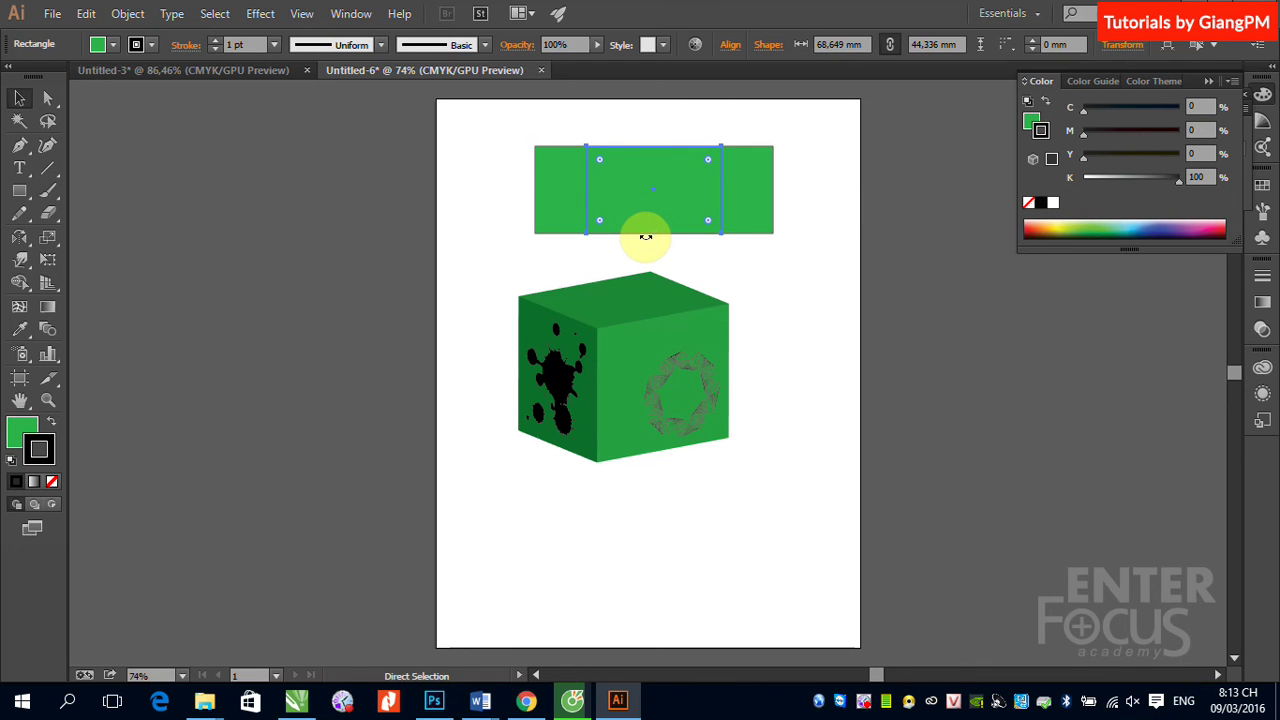
left_click(667, 229)
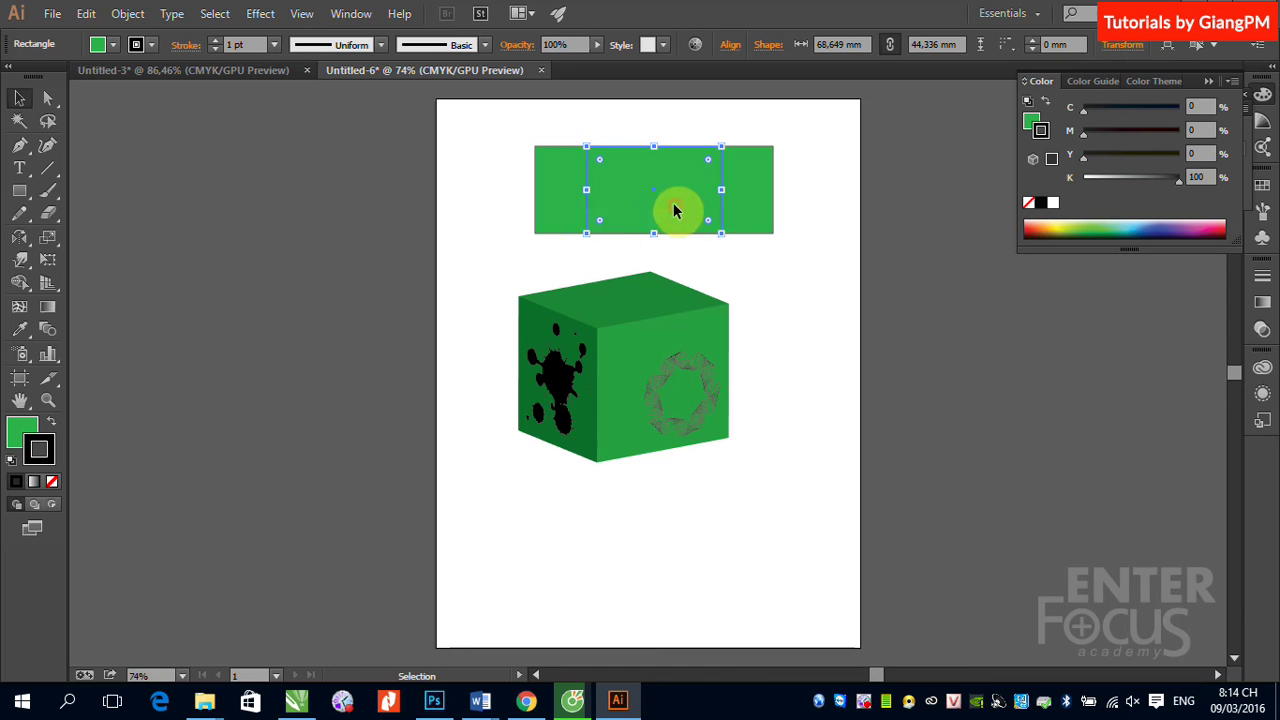
left_click_drag(675, 205, 487, 215)
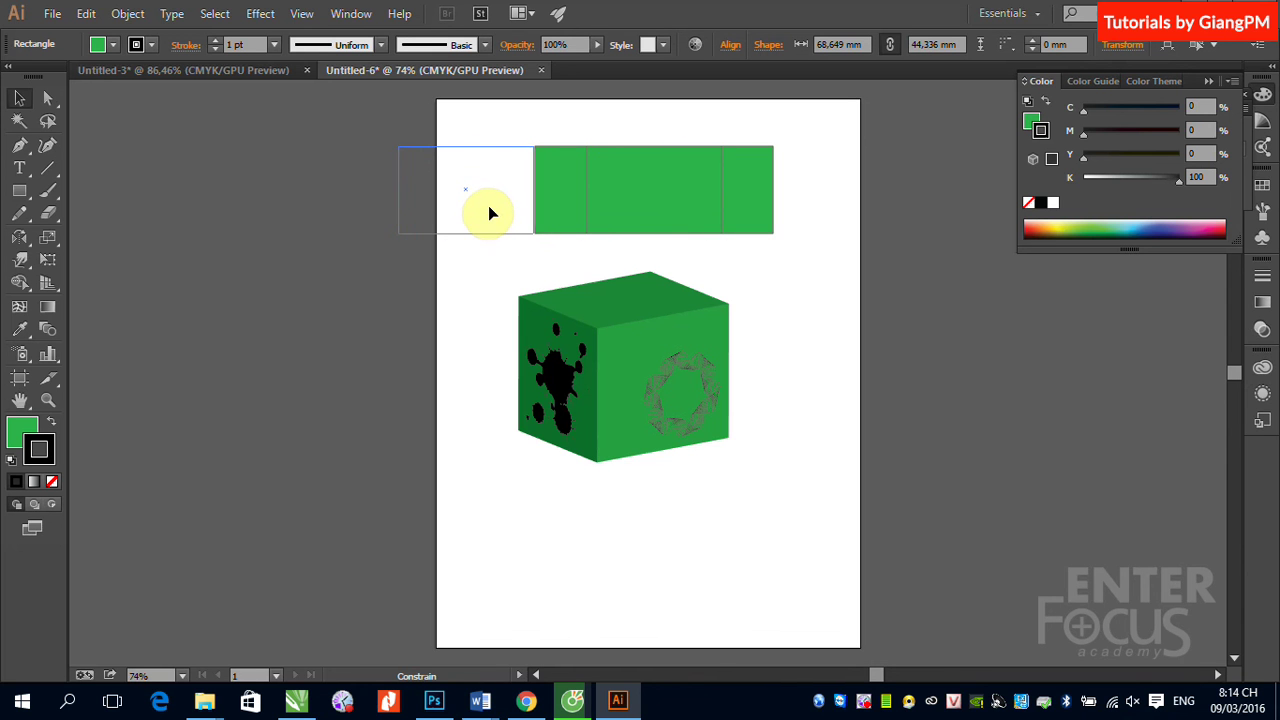
left_click_drag(487, 215, 490, 208)
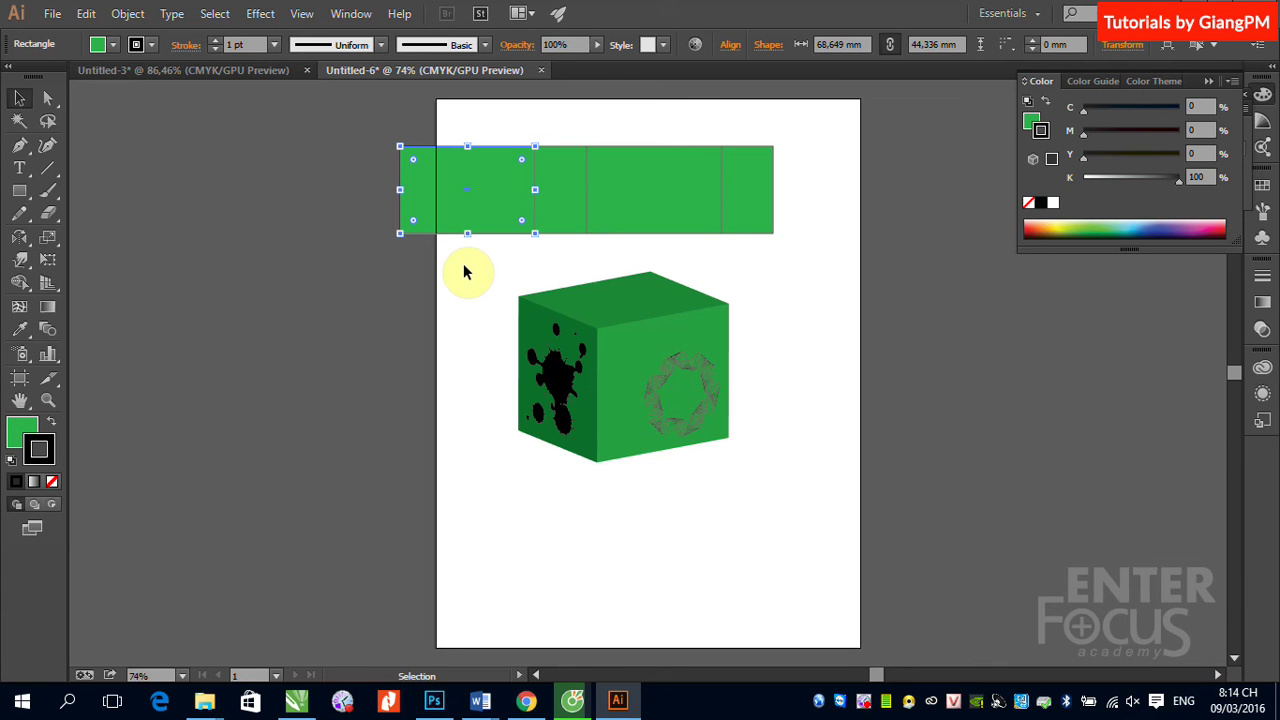
Alt-drag copies of the narrow segment above the strip as two flaps
left_click(566, 162)
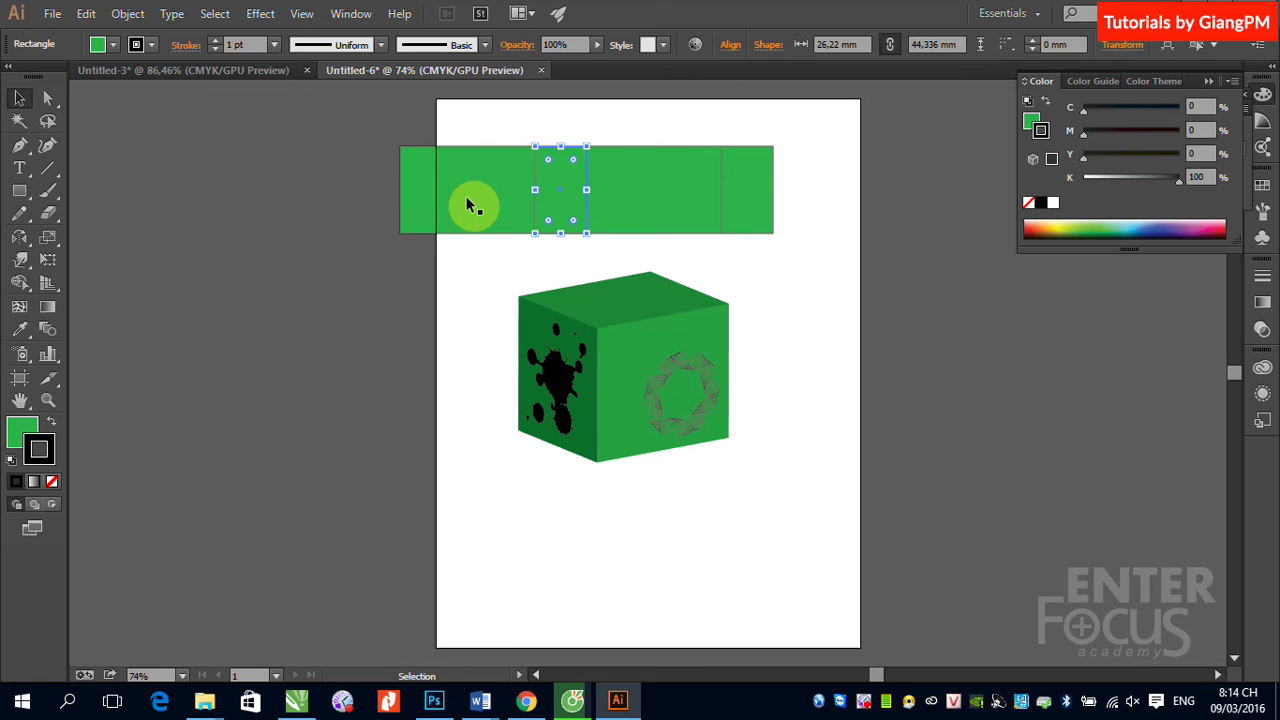
key("a")
key("v")
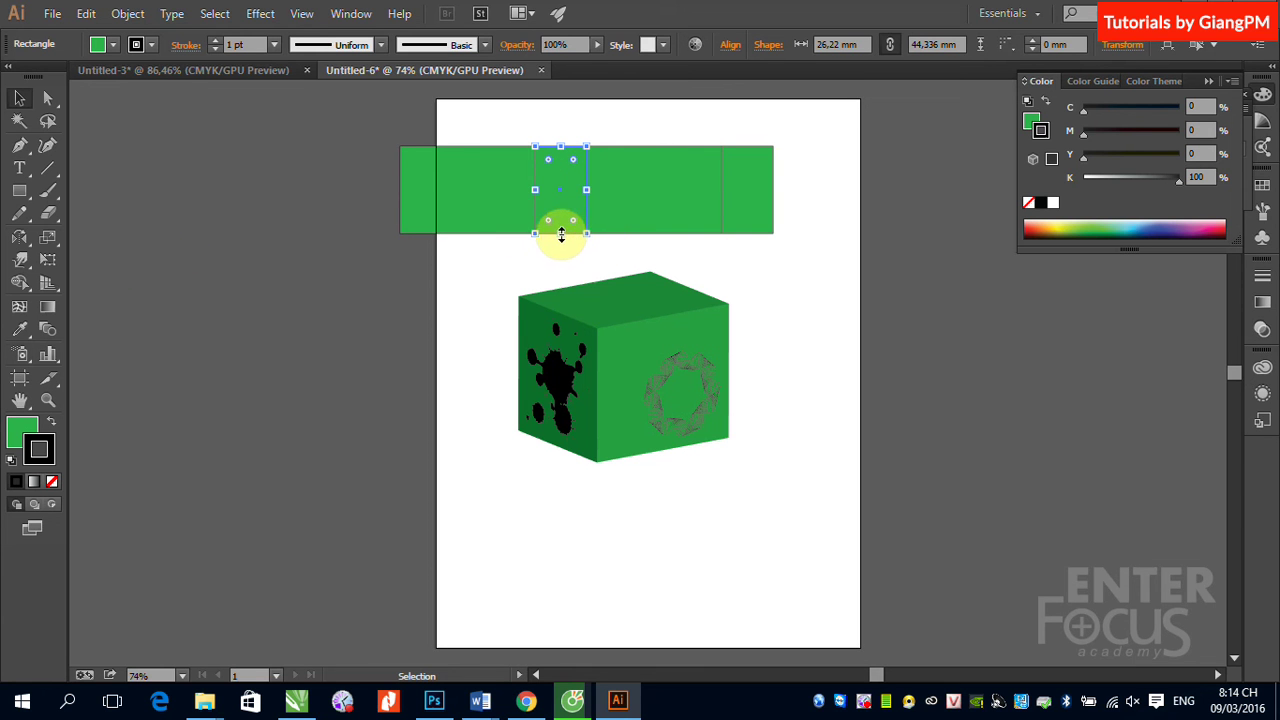
mouse_move(561, 232)
left_mouse_down()
mouse_move(560, 117)
mouse_move(753, 133)
left_mouse_up()
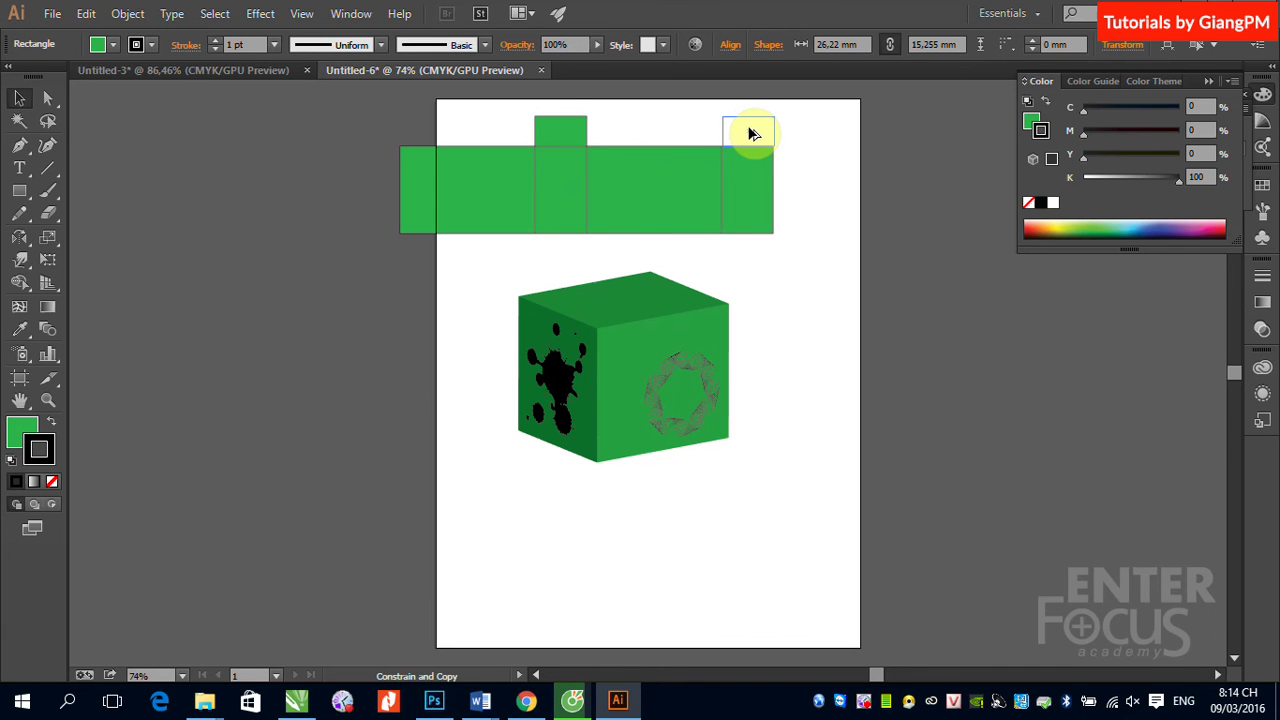
left_click_drag(753, 133, 749, 127)
Add a 68.649 × 27.173 mm lid above the middle segment, topped by a thin 6.674 mm tab
left_click(649, 200)
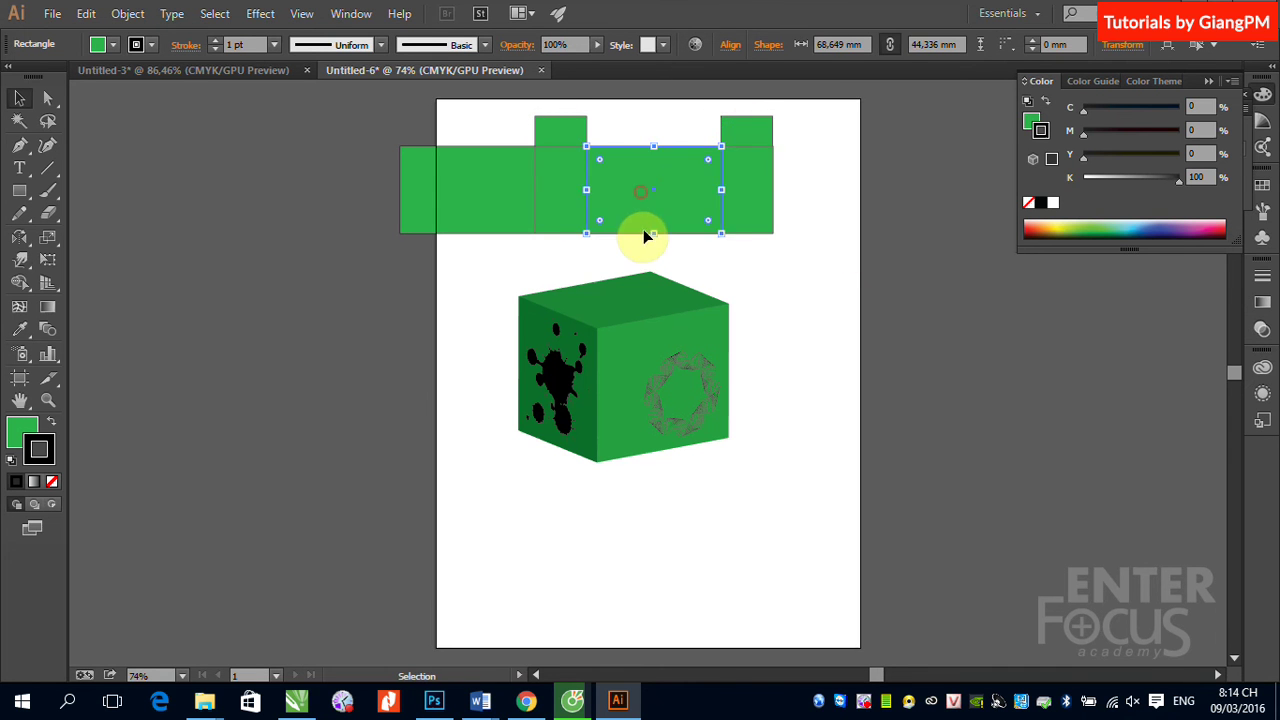
key("a")
key("v")
key("ctrl+shift+F9")
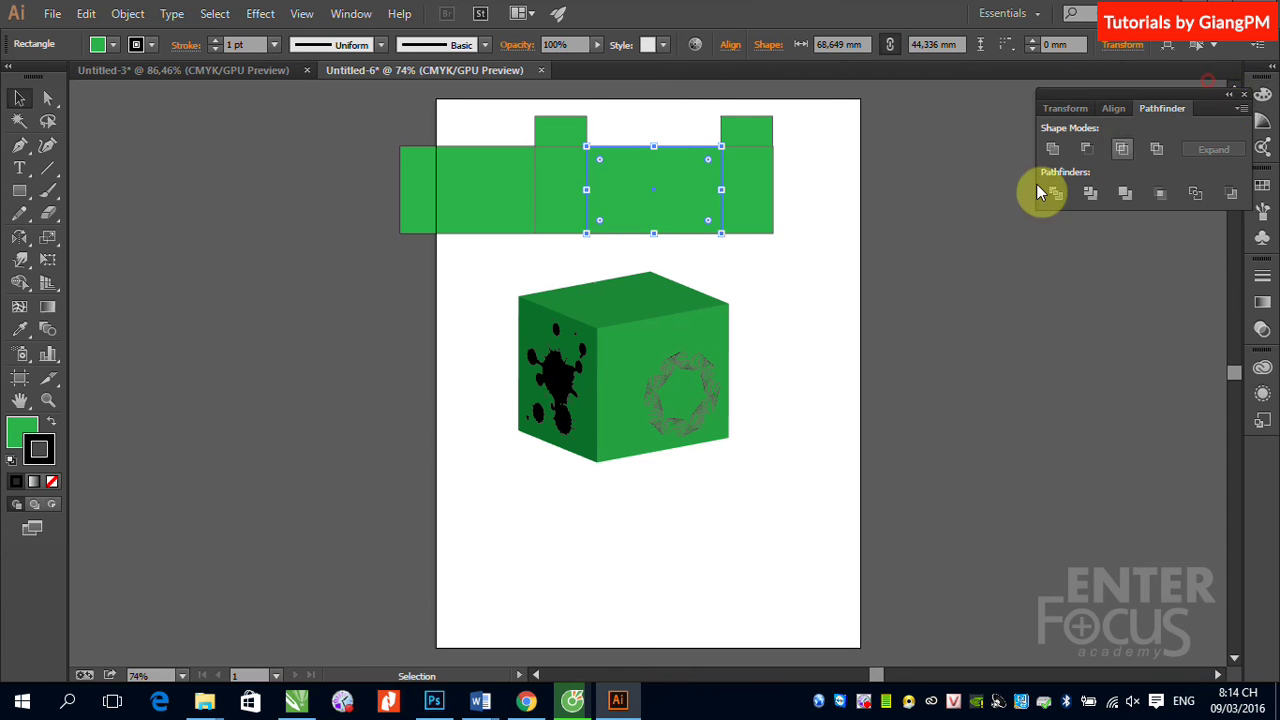
left_click(1232, 95)
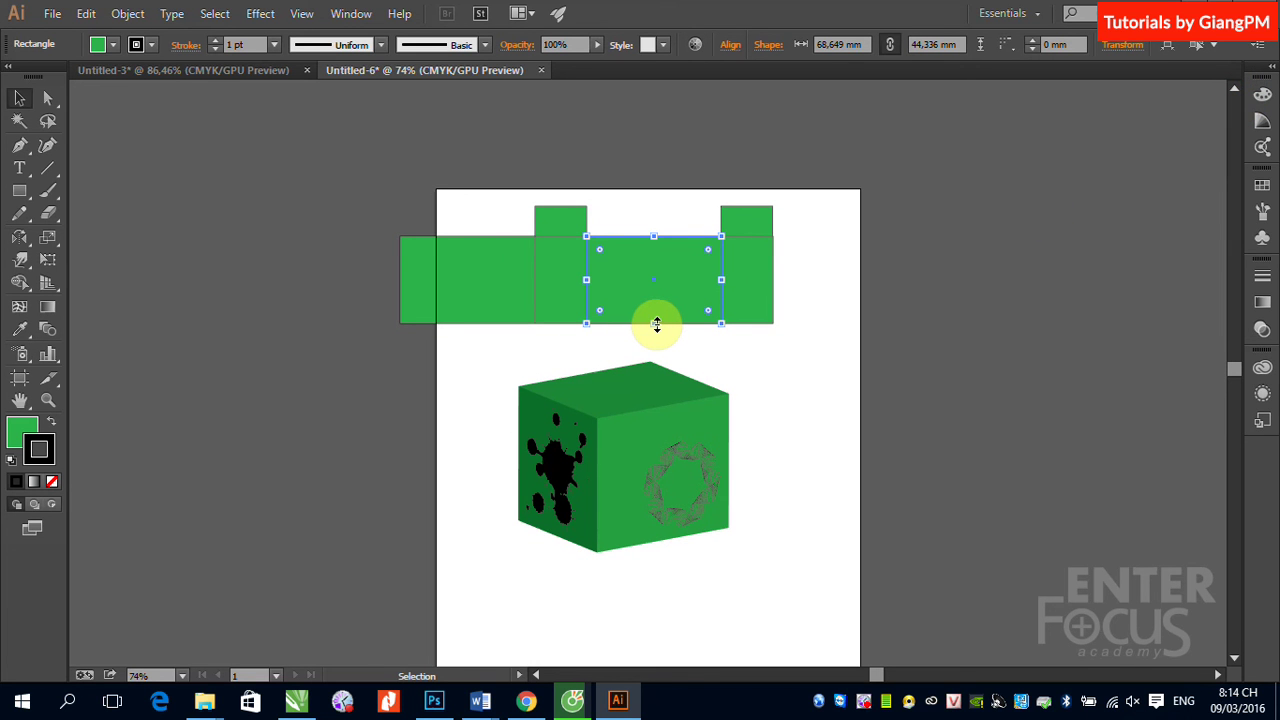
left_click_drag(656, 323, 657, 186)
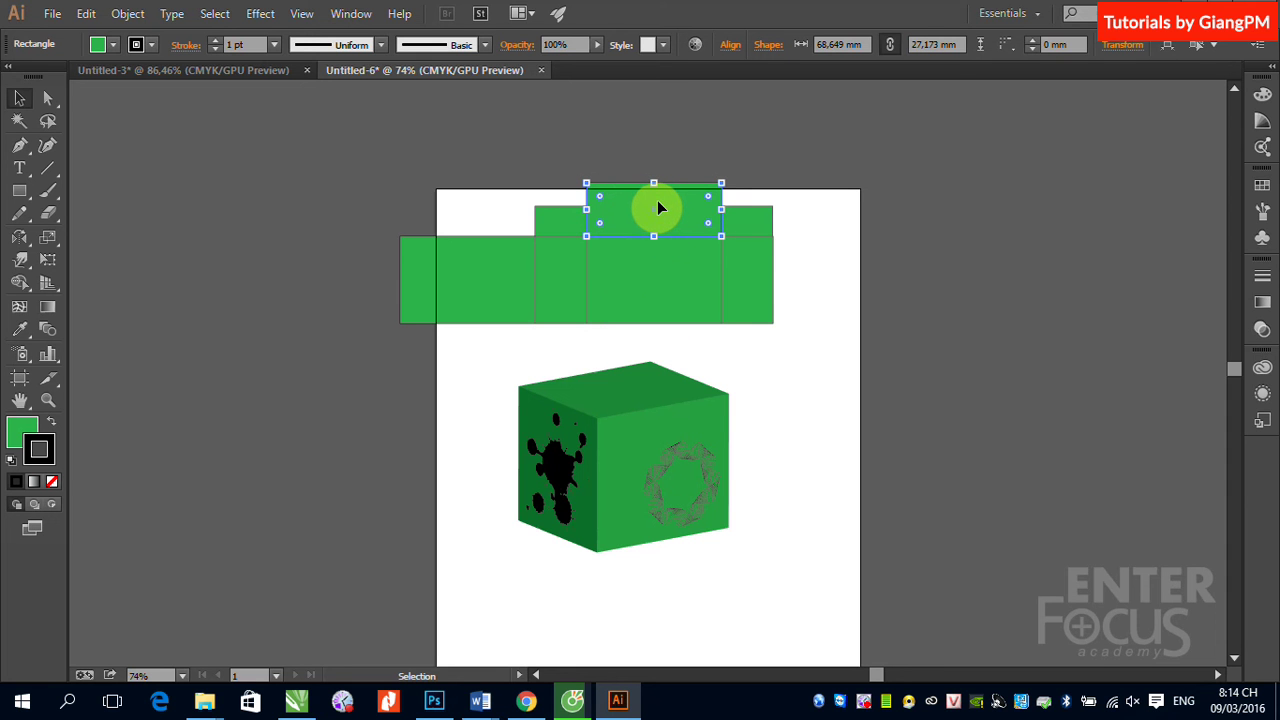
key("ctrl")
left_click_drag(654, 240, 651, 172)
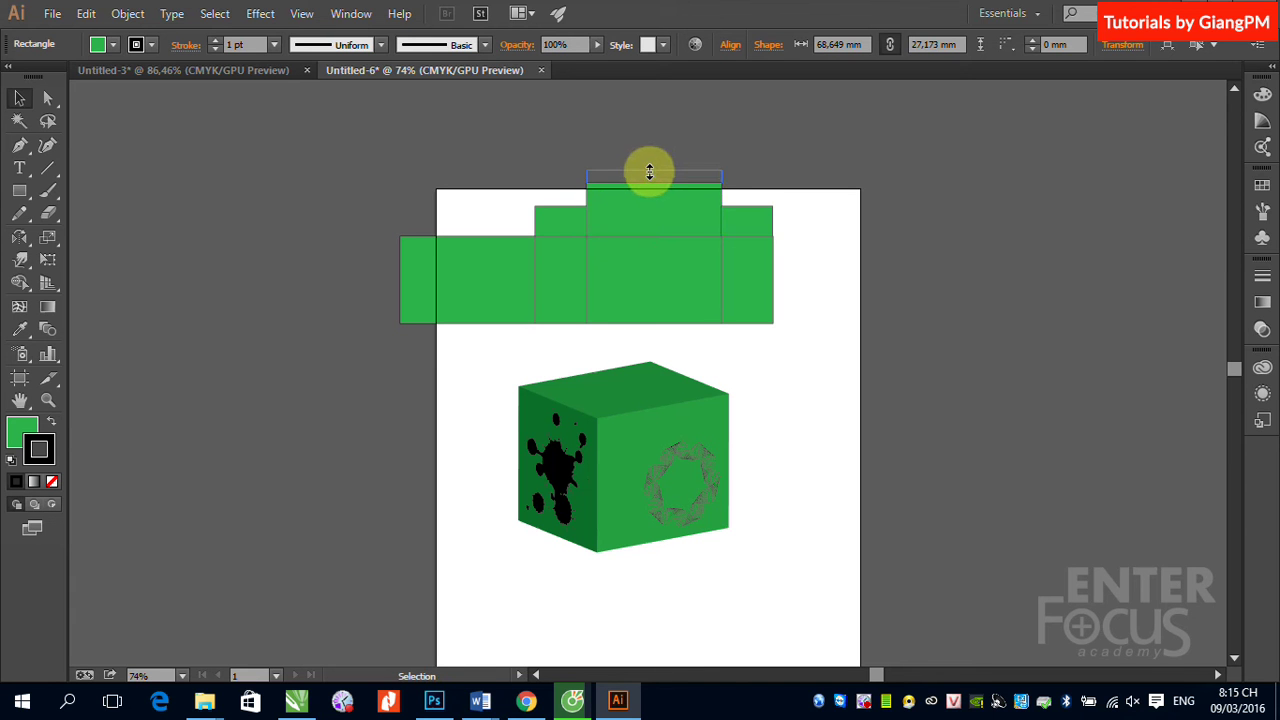
Copy the lid panel below the left face as a base and add a narrow left glue tab
left_click(861, 290)
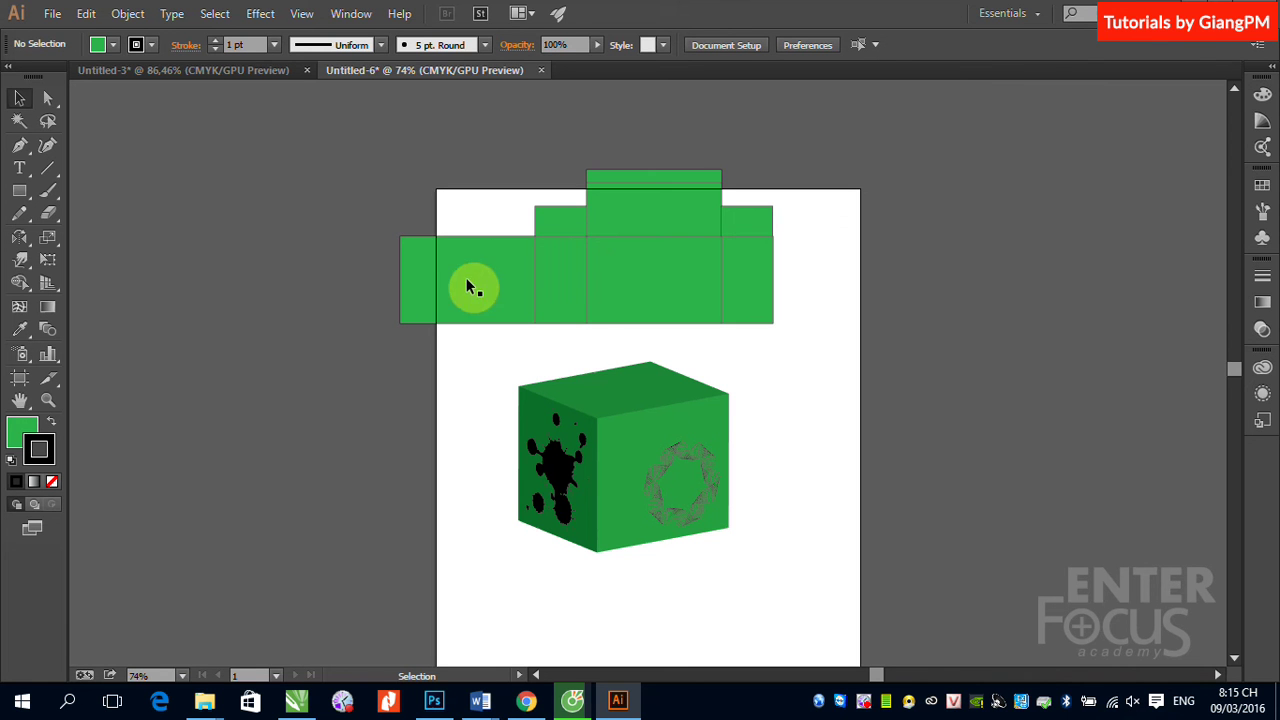
left_click(668, 222)
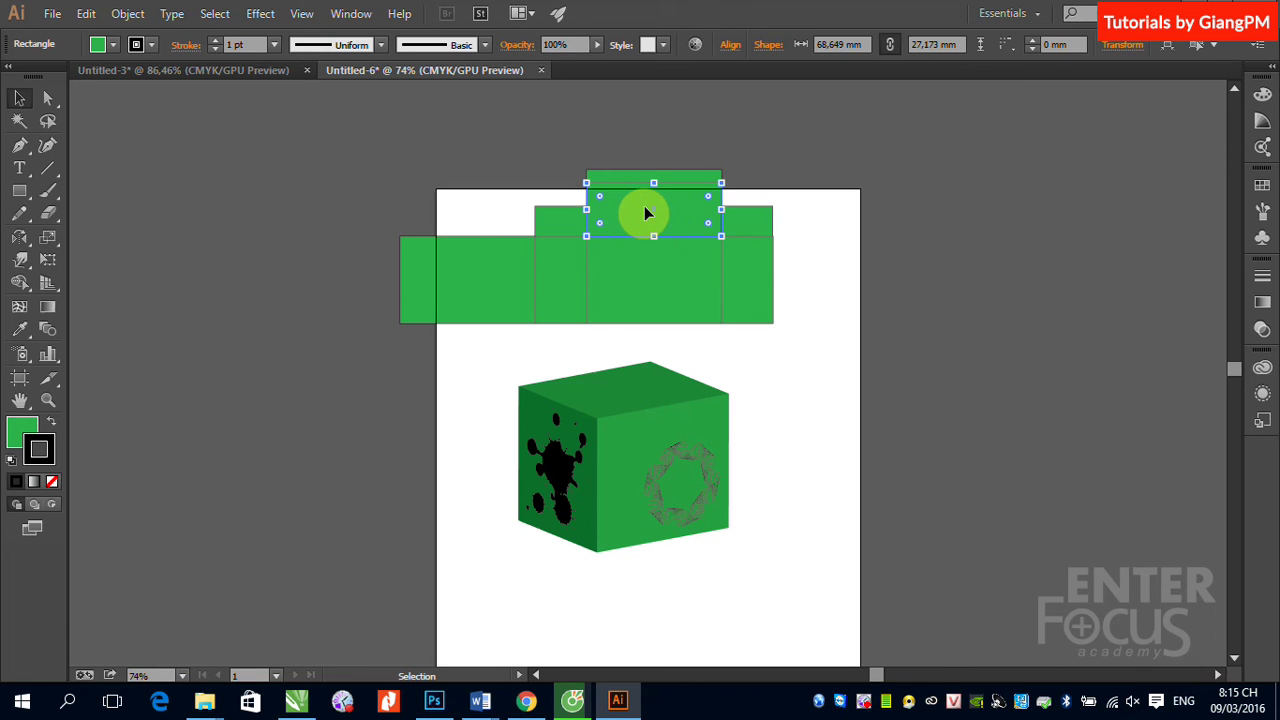
left_click_drag(645, 213, 456, 358)
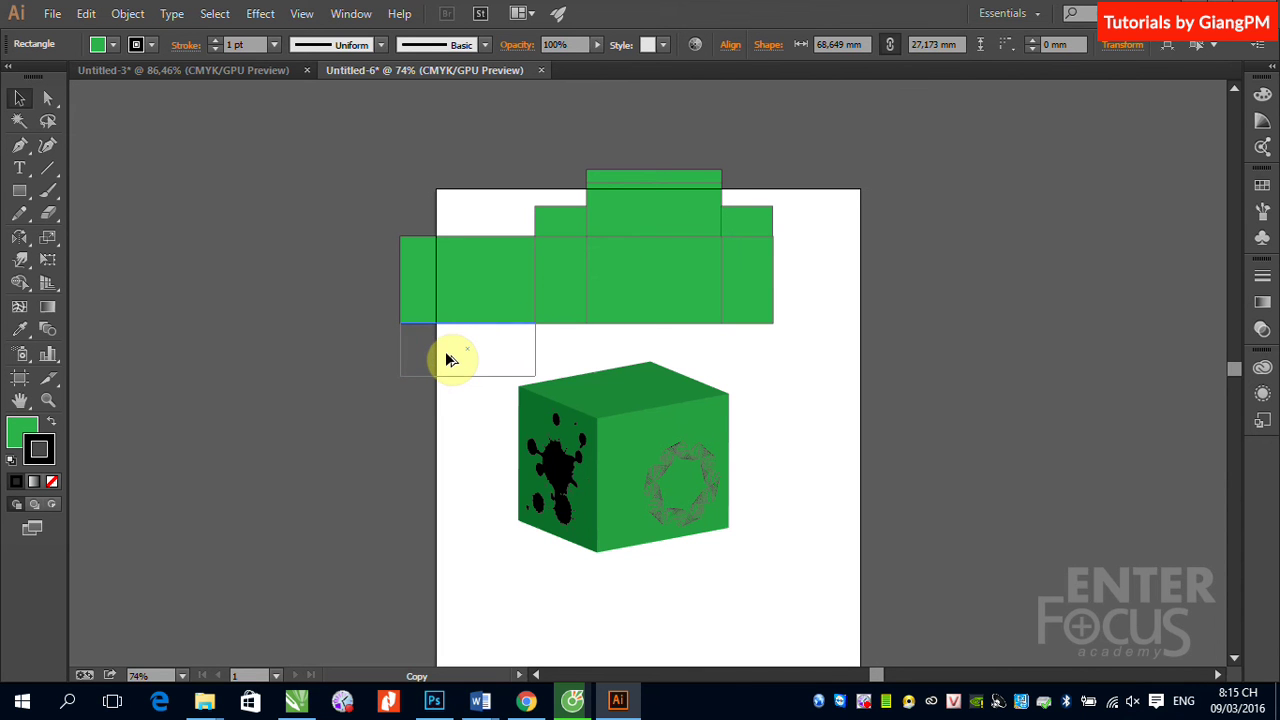
left_click_drag(449, 359, 451, 357)
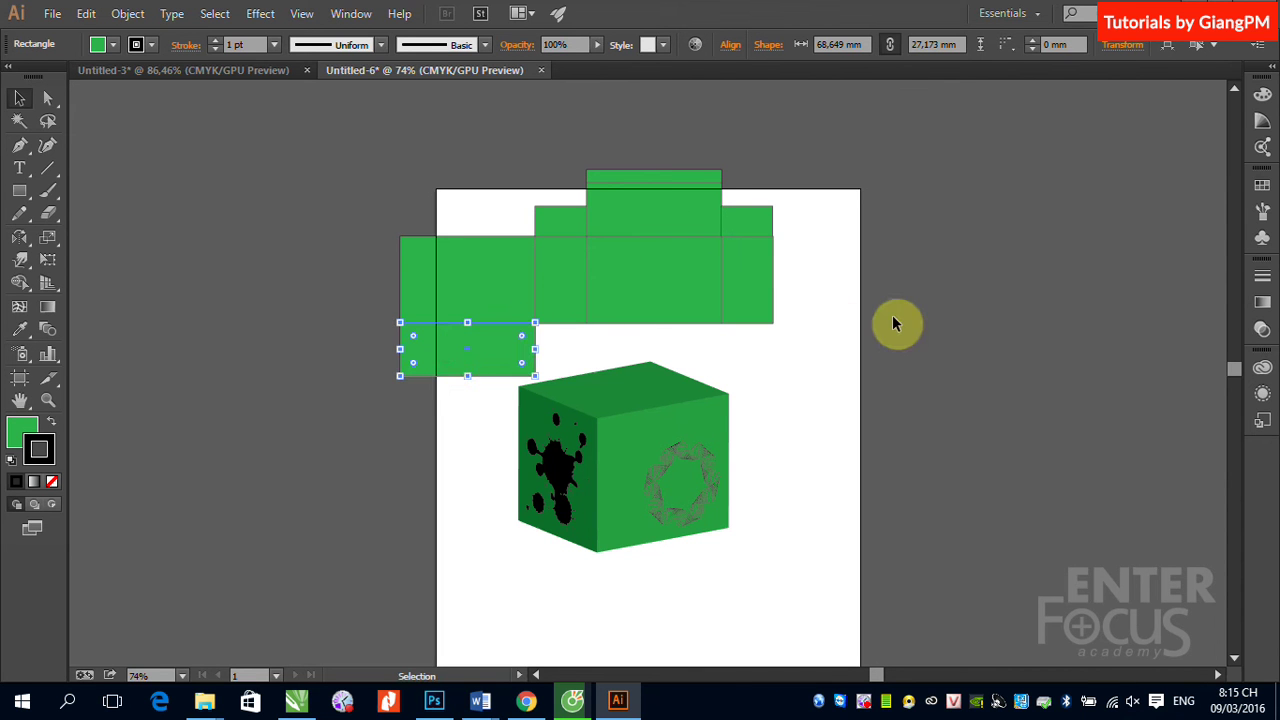
left_click(492, 291)
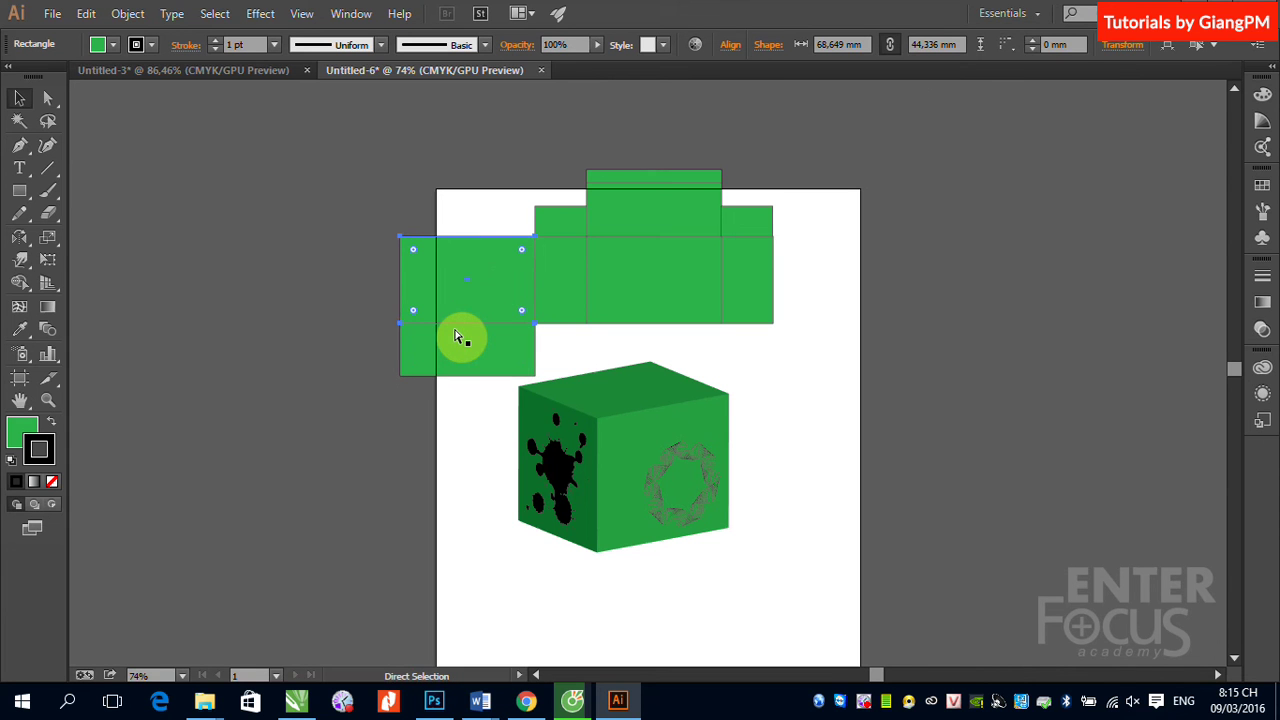
key("ctrl")
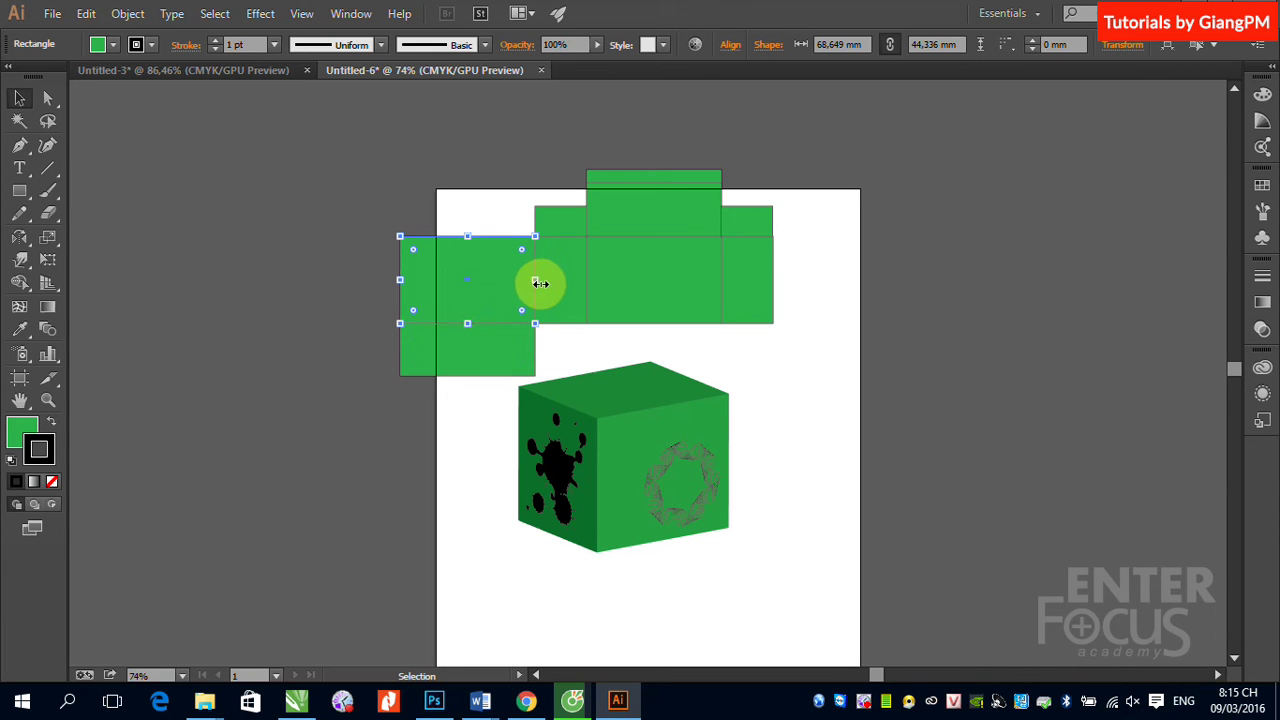
left_click_drag(400, 284, 390, 294)
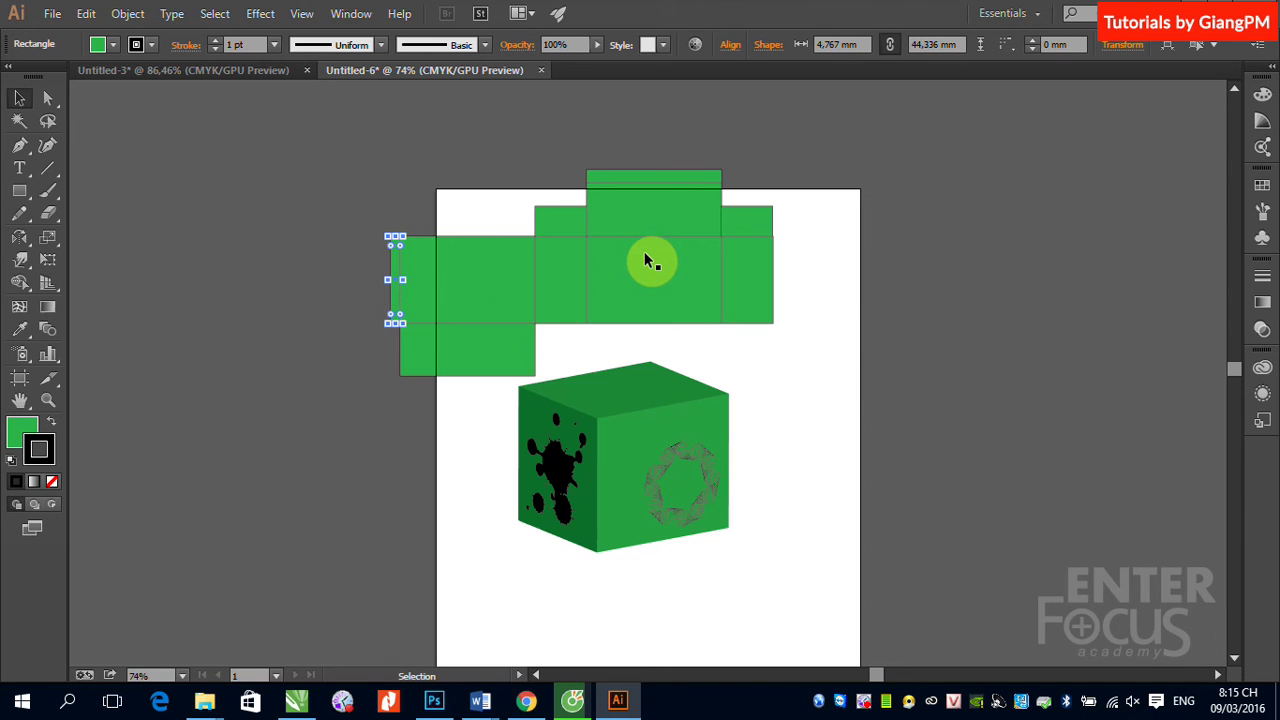
Make both top flaps taller and extend the bottom panel downward
left_click(560, 224)
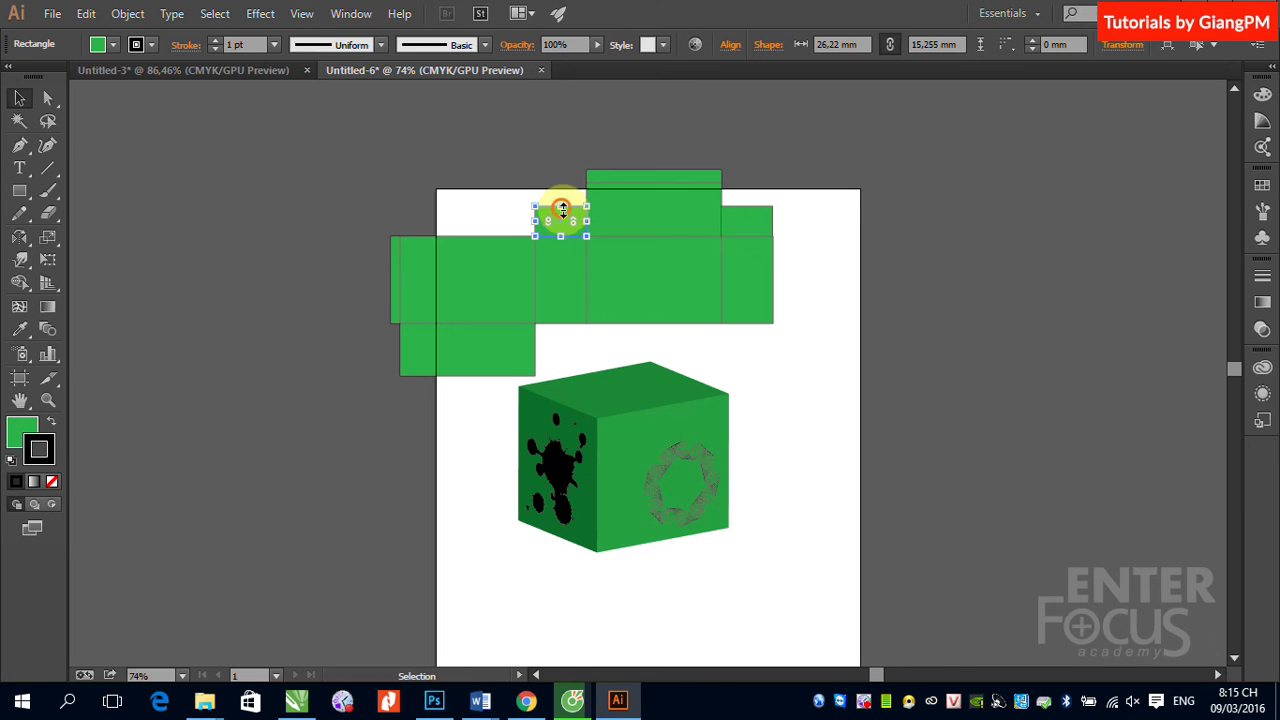
left_click_drag(560, 206, 566, 198)
left_click(751, 219)
left_click_drag(747, 207, 747, 196)
left_click(453, 365)
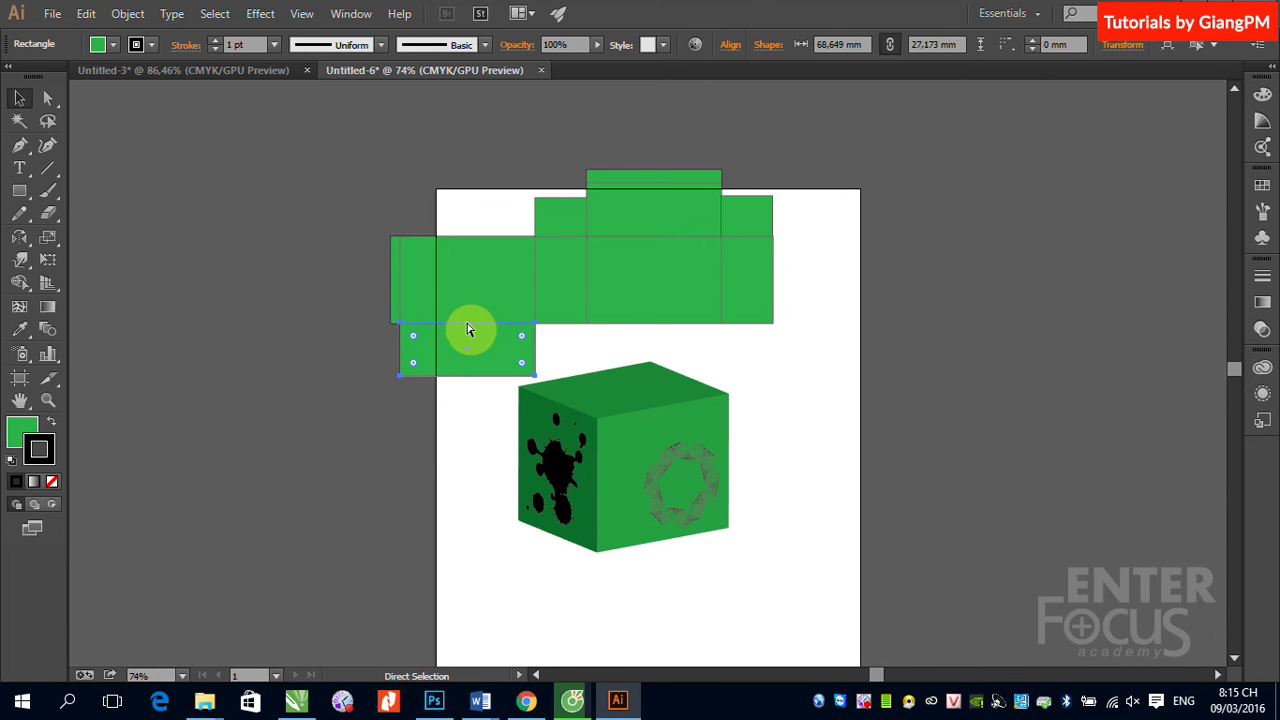
left_click(466, 322)
left_click_drag(465, 373, 466, 385)
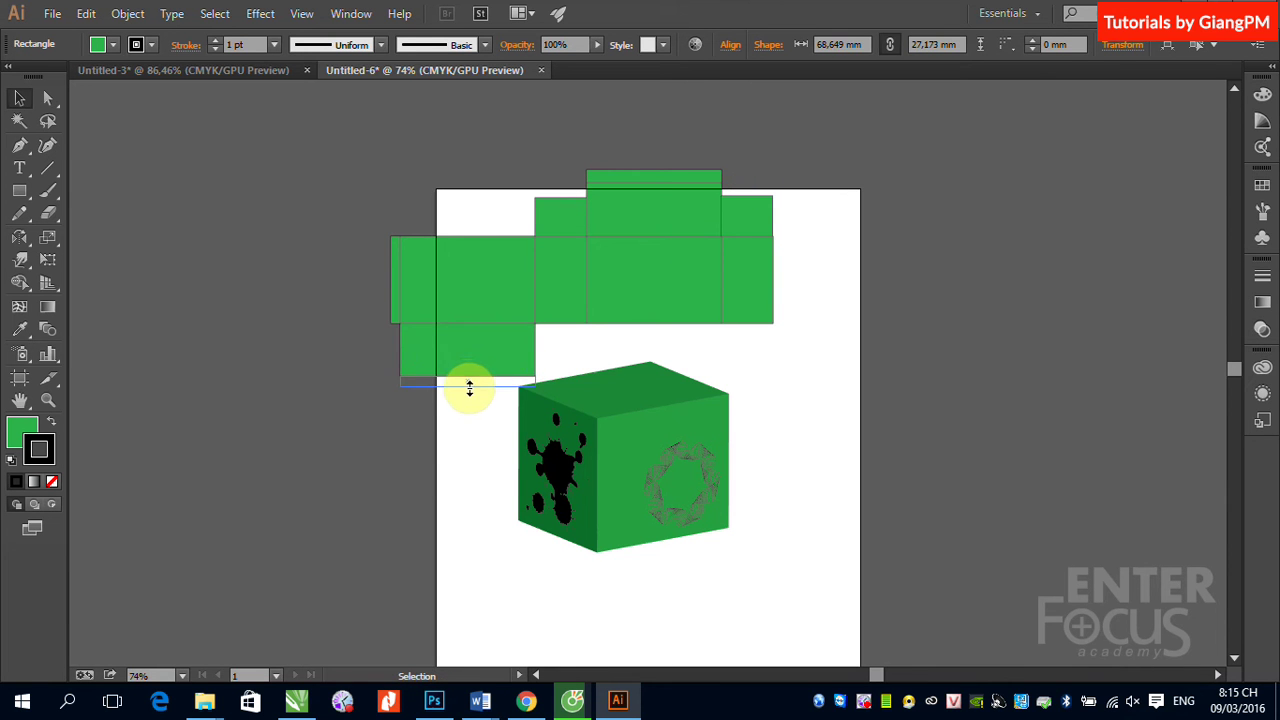
Move the 3D cube and the whole net down and to the right
left_click(612, 435)
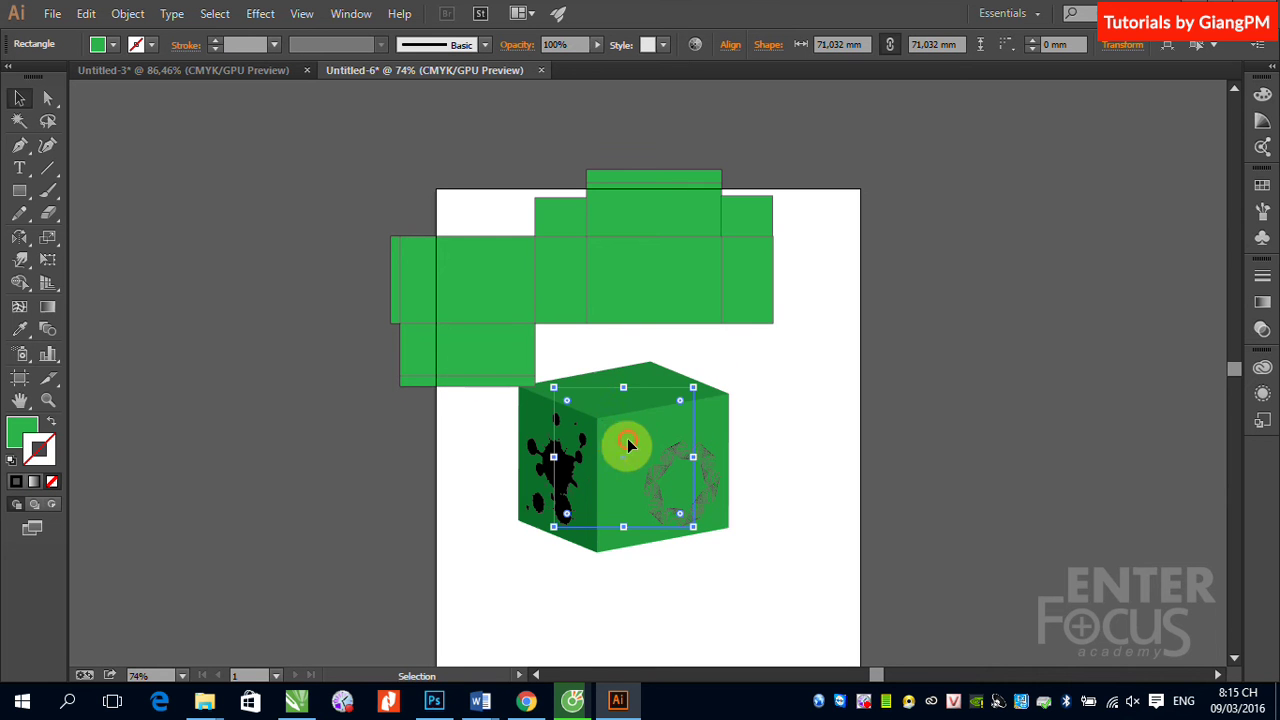
left_click_drag(628, 445, 731, 508)
left_click_drag(355, 158, 851, 400)
left_click_drag(694, 295, 745, 338)
left_click(1016, 365)
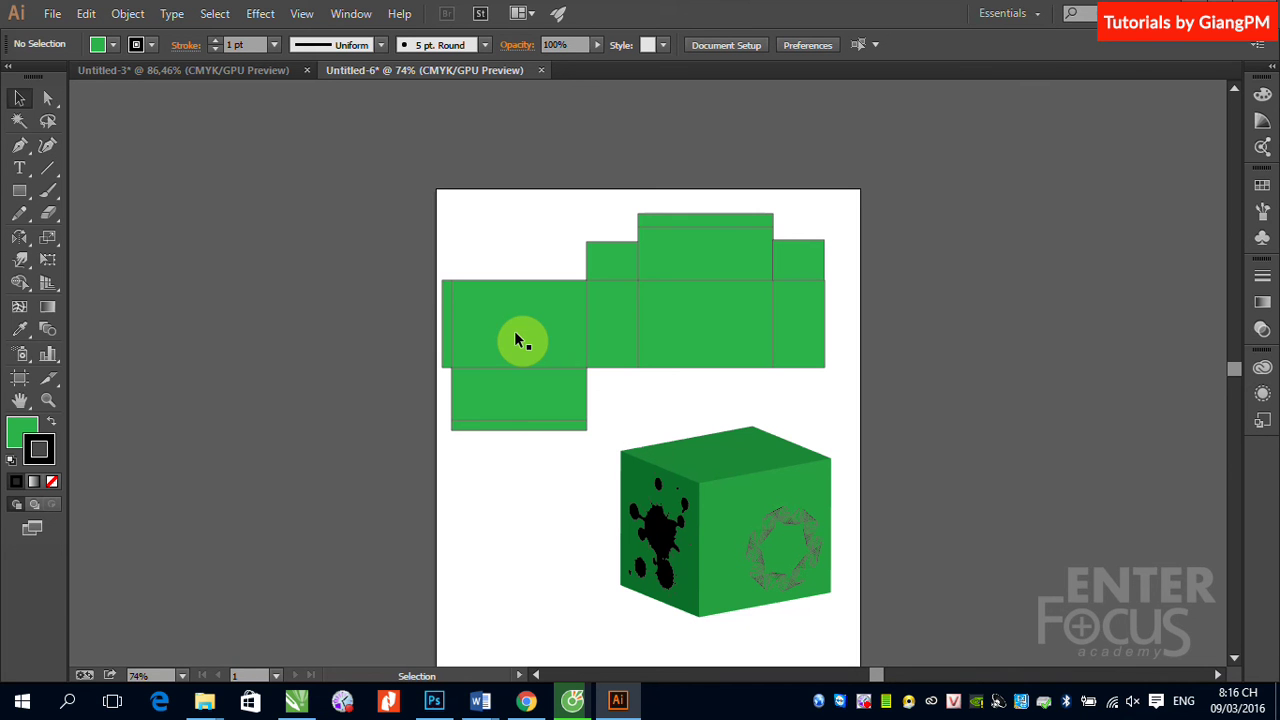
left_click_drag(425, 205, 859, 432)
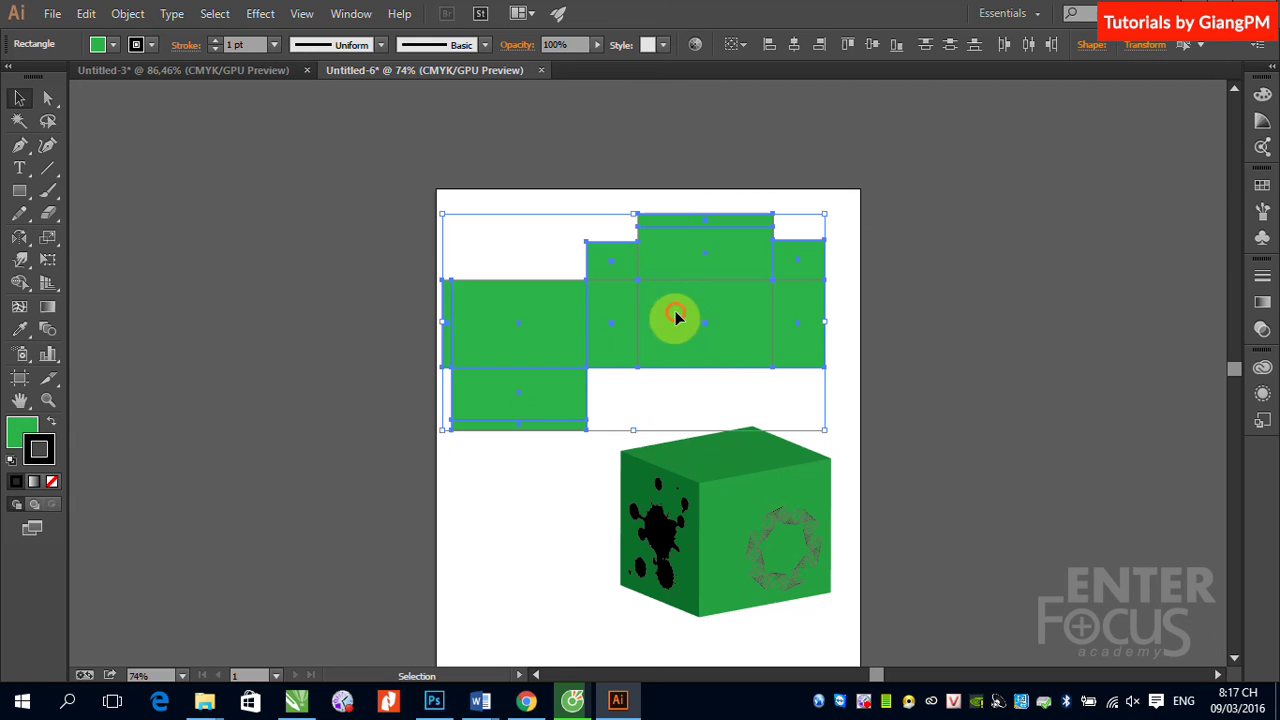
Deselect the net, briefly select its middle face, then switch to the Type tool
left_click(993, 322)
left_click(700, 325)
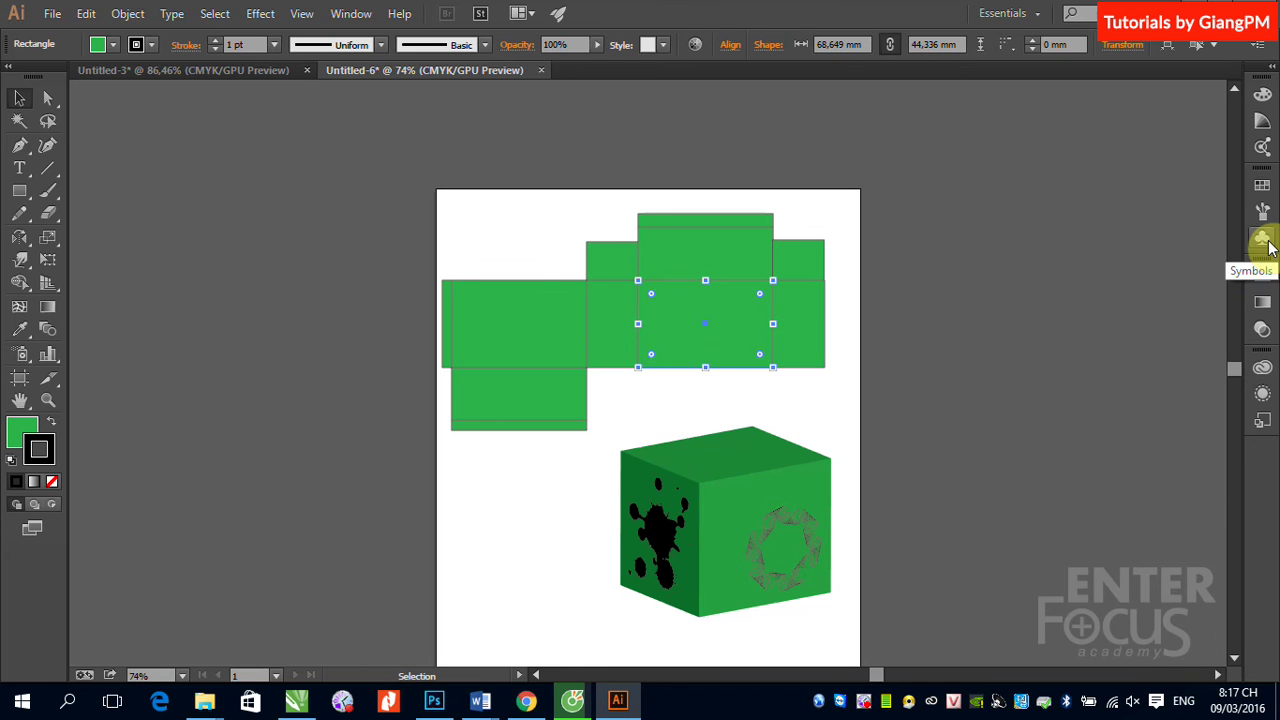
left_click(864, 364)
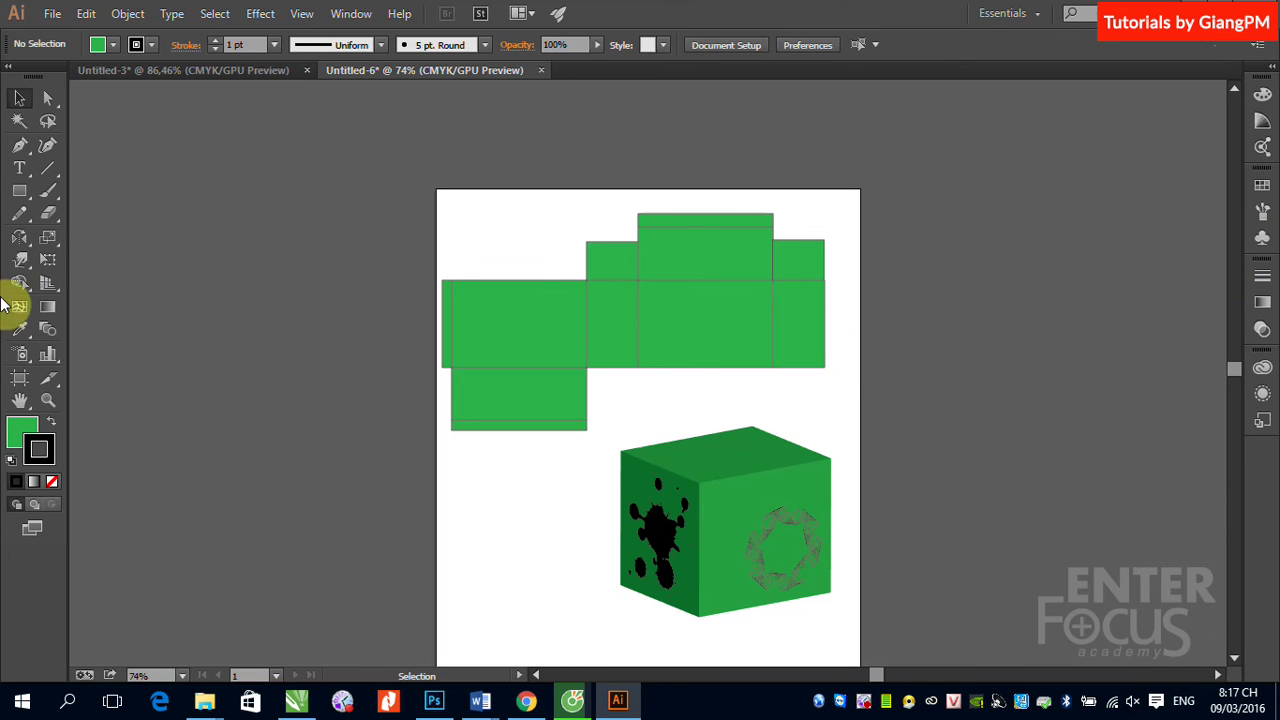
left_click(20, 170)
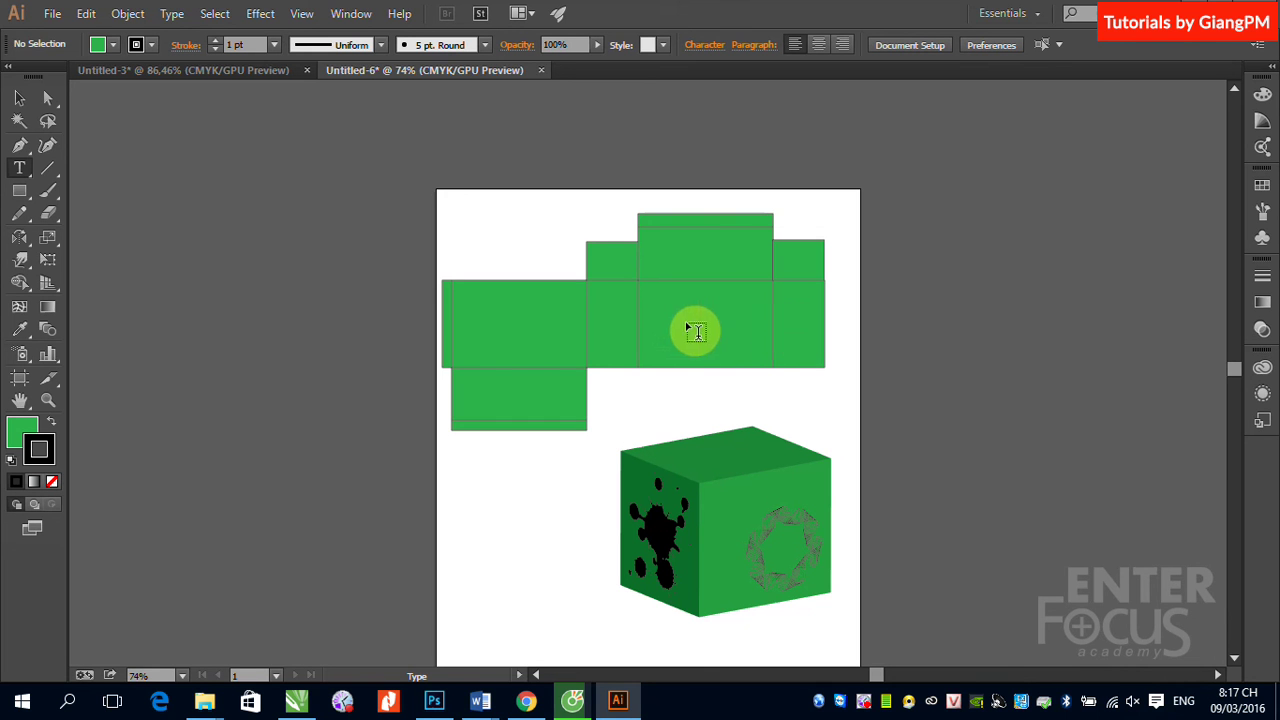
Type a '1' on the leftmost wide face and enlarge it to about 35 pt
left_click(506, 327)
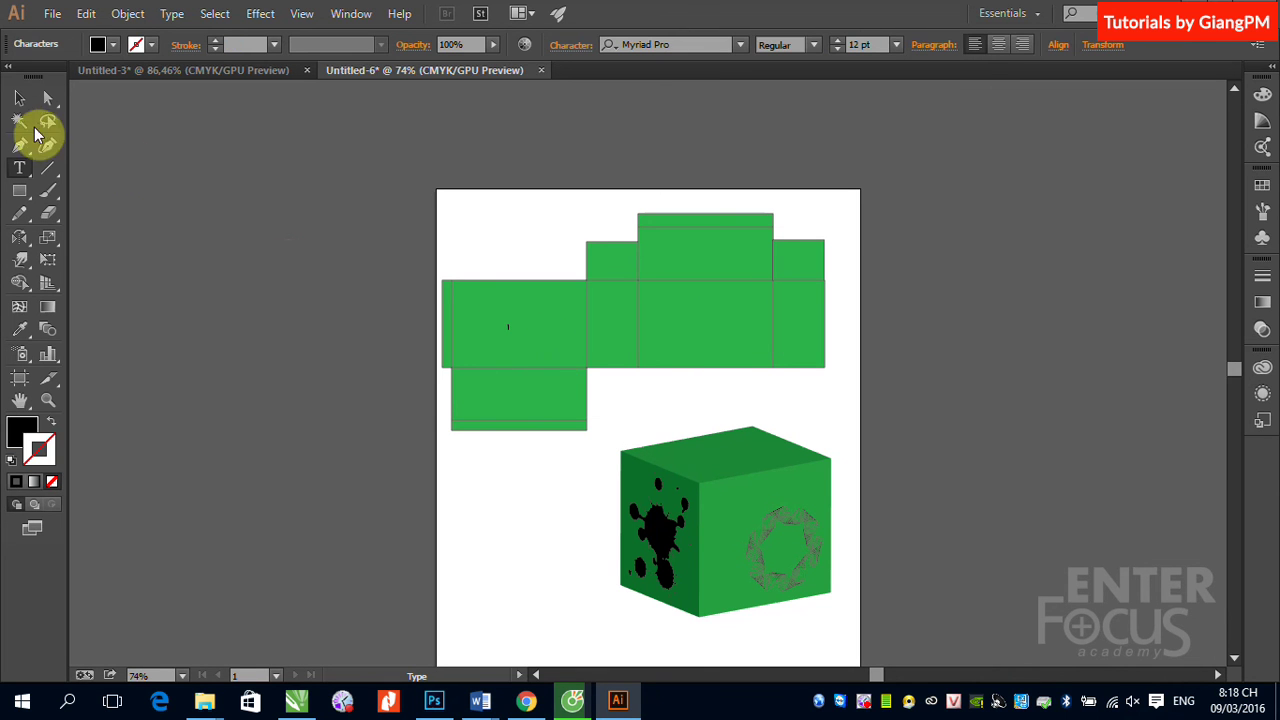
left_click(19, 97)
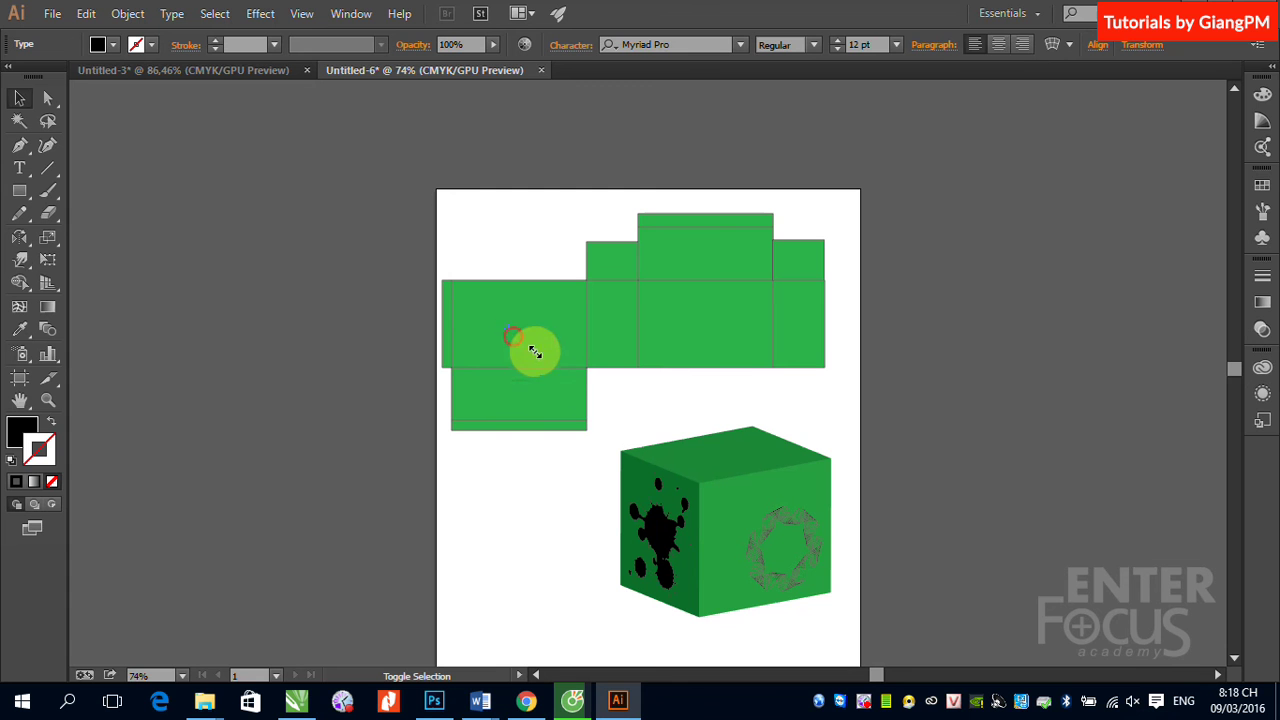
mouse_move(513, 338)
left_mouse_down()
mouse_move(551, 366)
mouse_move(517, 327)
left_mouse_up()
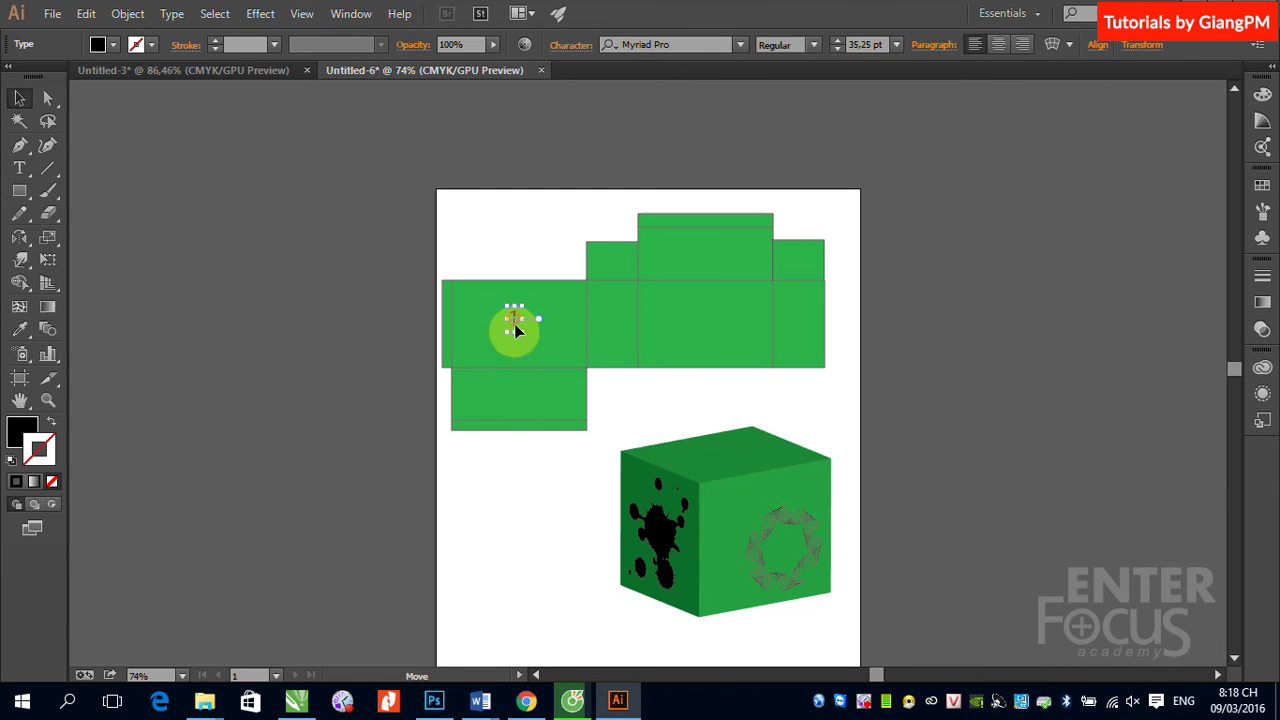
left_click(966, 368)
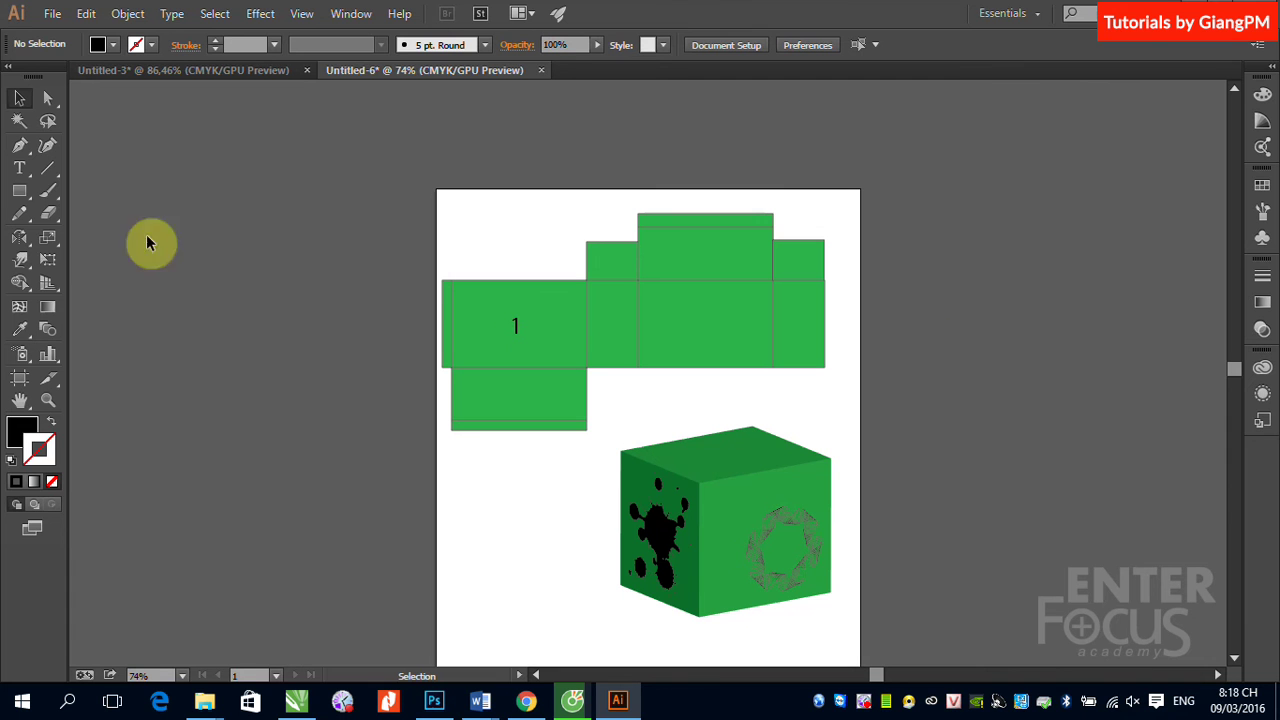
Discard an empty text object, Alt-drag a copy of the 1 onto the next face, and highlight it
left_click(19, 168)
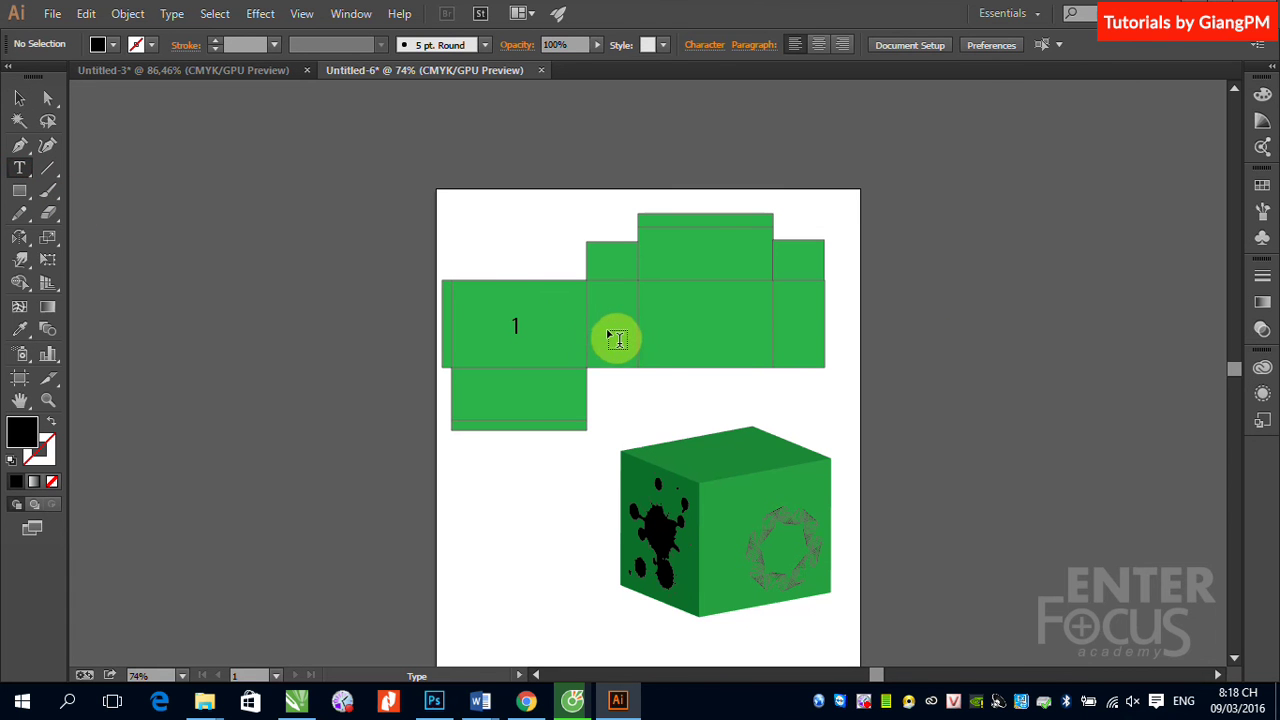
left_click(608, 340)
left_click(21, 98)
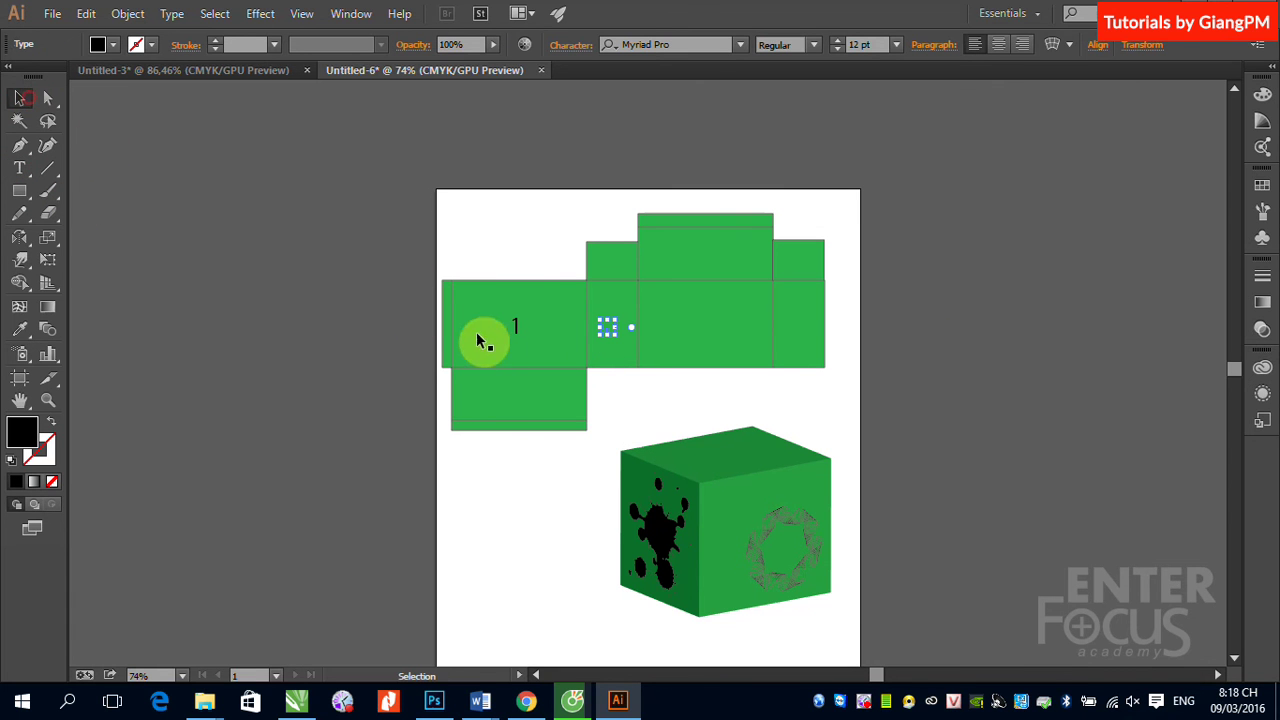
left_click(709, 420)
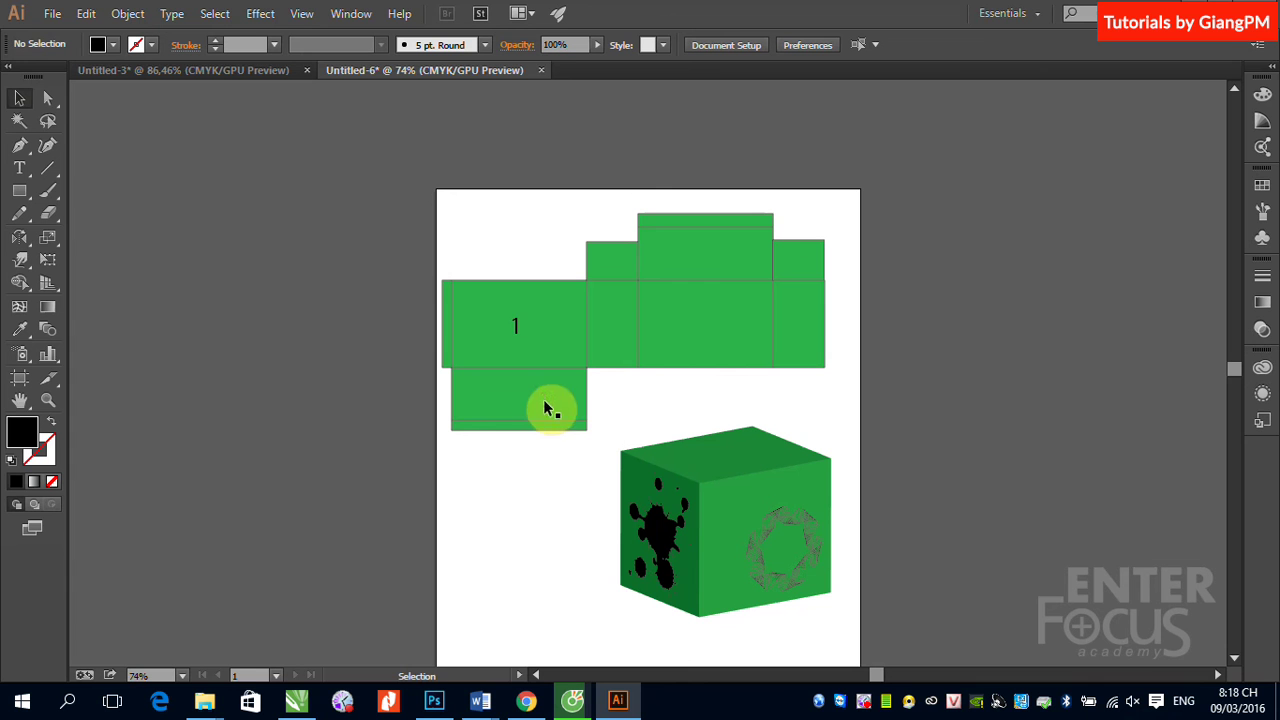
left_click_drag(518, 333, 613, 339)
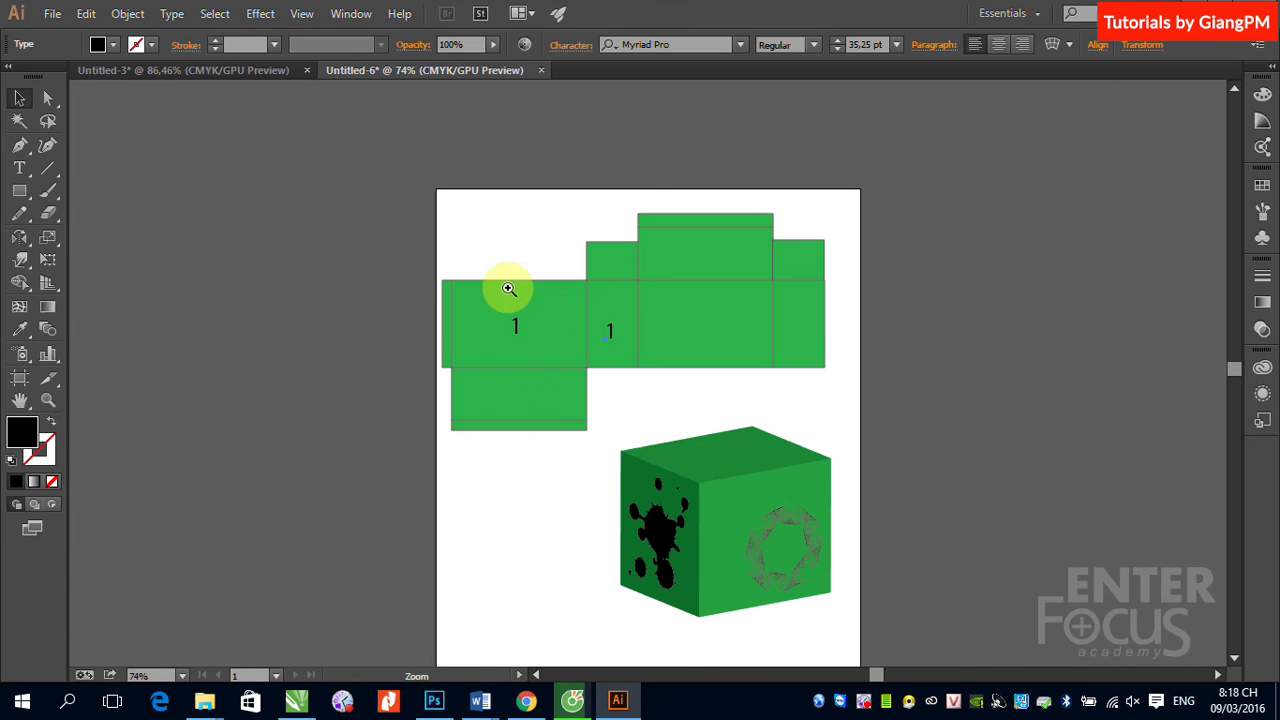
scroll(568, 318, "up", 5)
left_click_drag(866, 402, 812, 424)
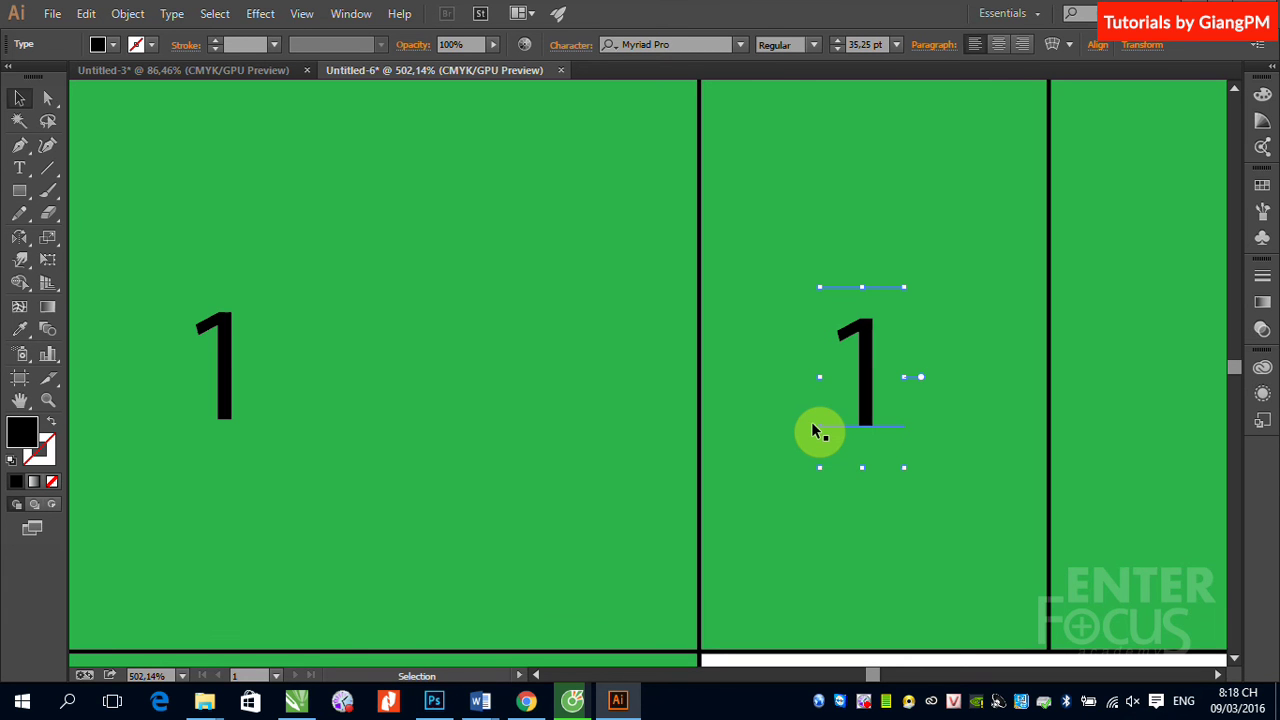
Retype the copy as 2, then copy it into the middle panel and change it to 3
double_click(866, 357)
type("2")
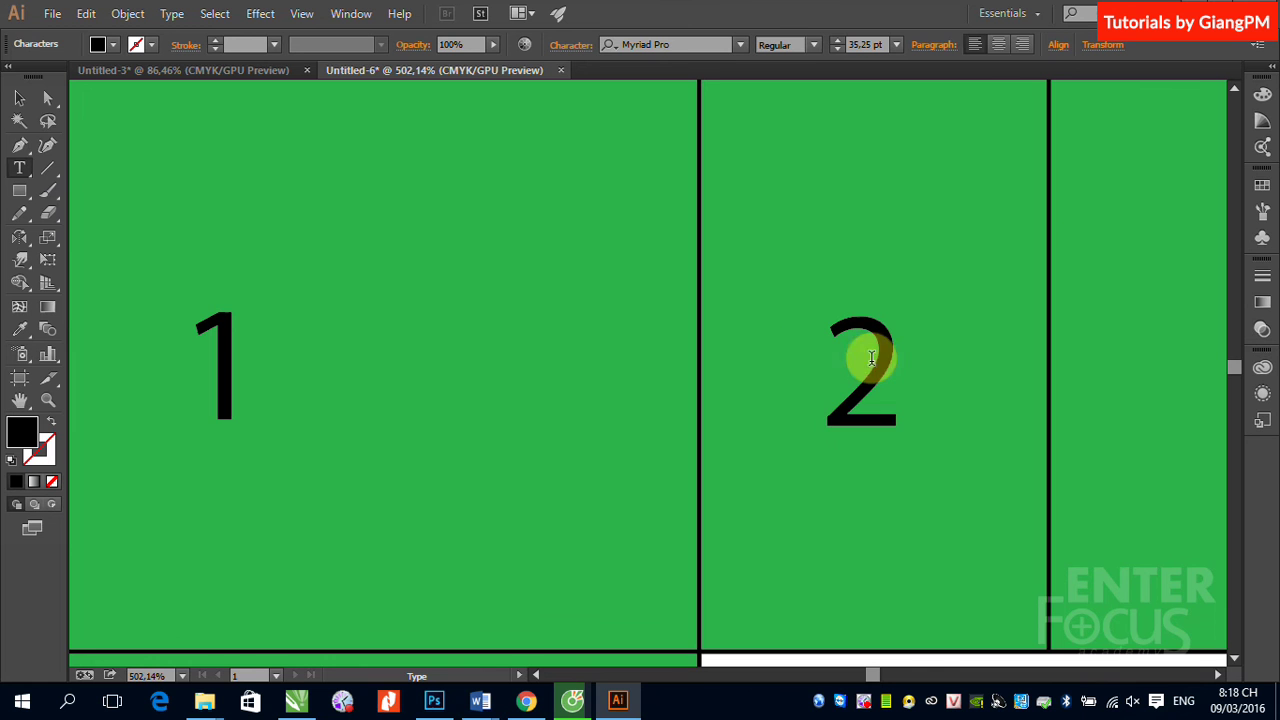
left_click(28, 104)
key("ctrl+minus")
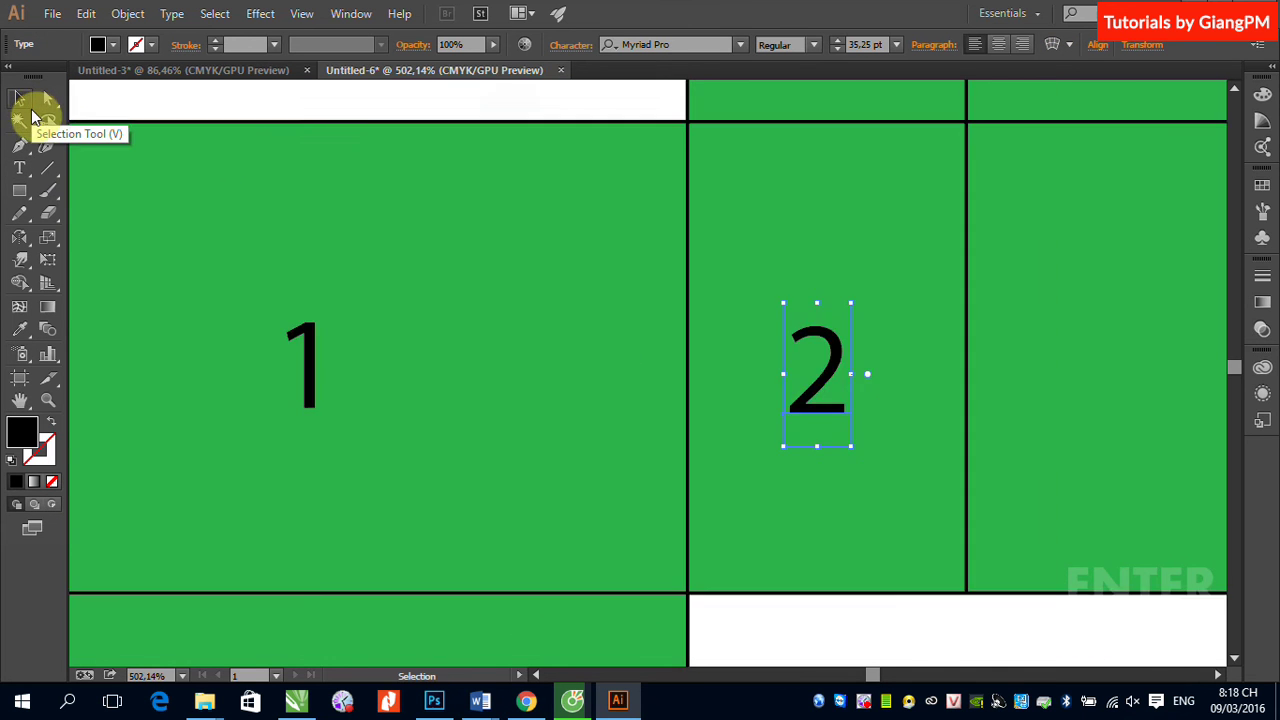
key("ctrl+minus")
key("ctrl+minus")
key("ctrl+minus")
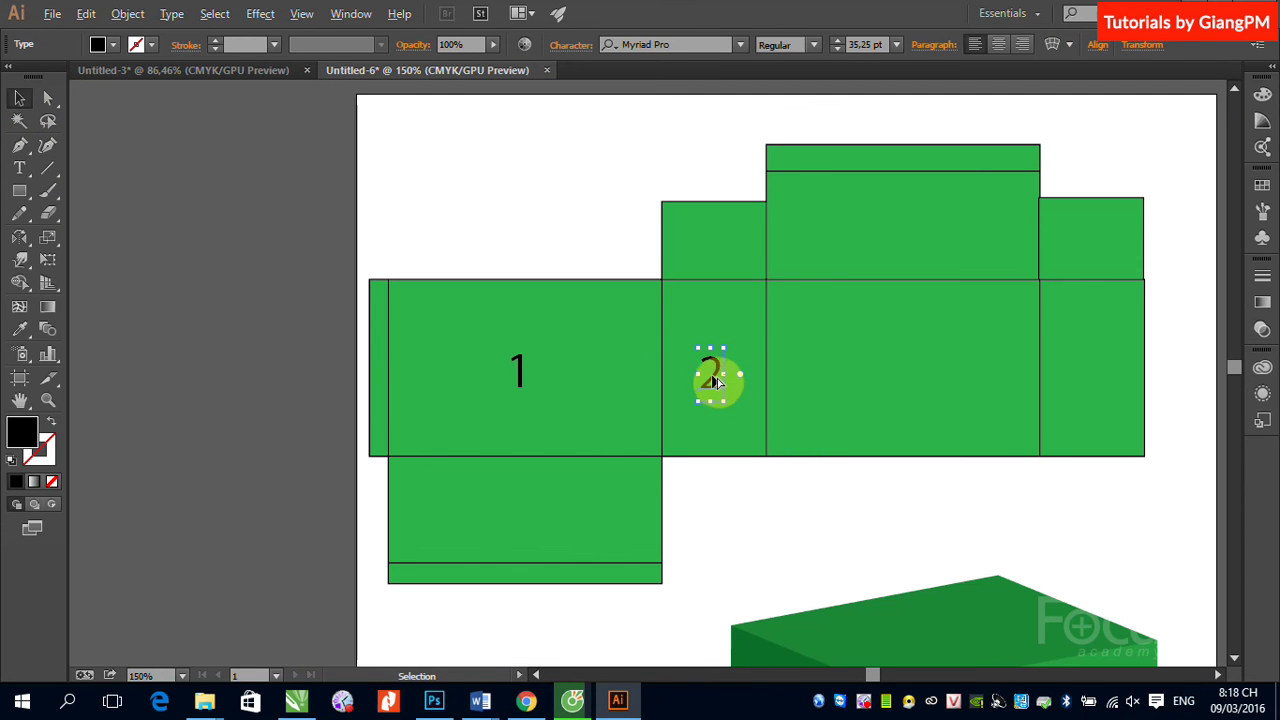
left_click_drag(714, 372, 904, 374)
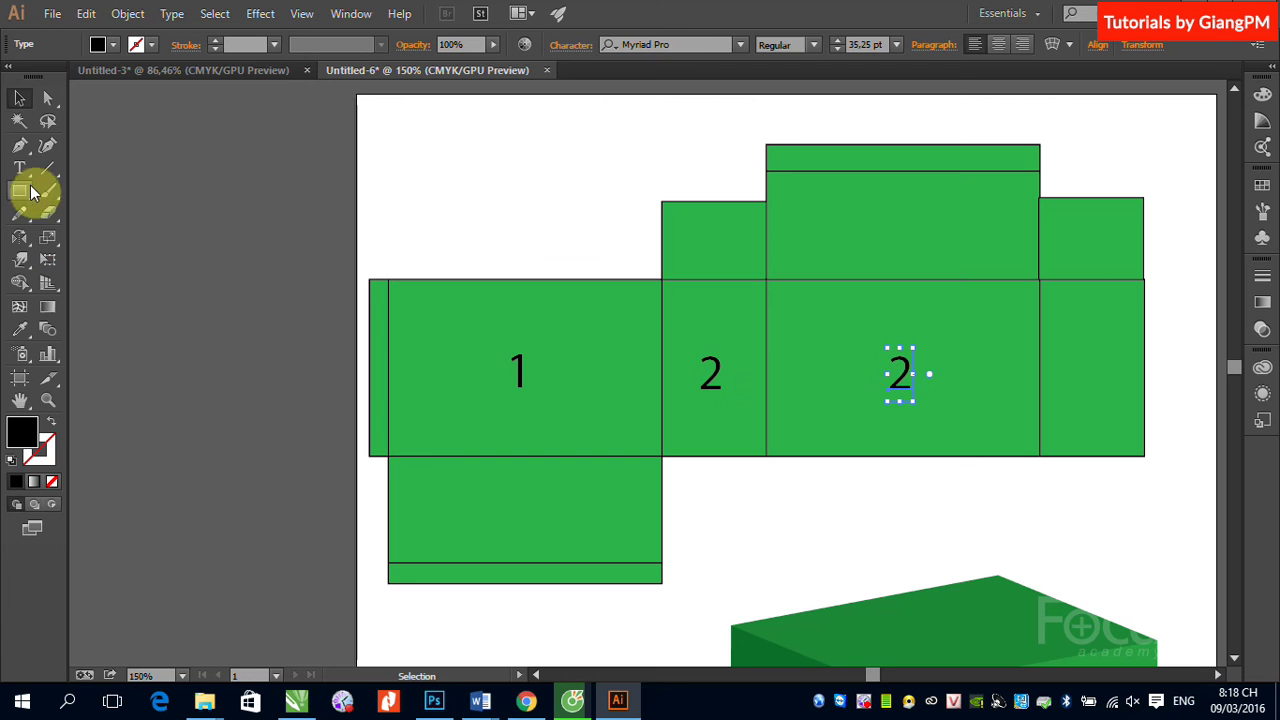
left_click(19, 168)
double_click(895, 368)
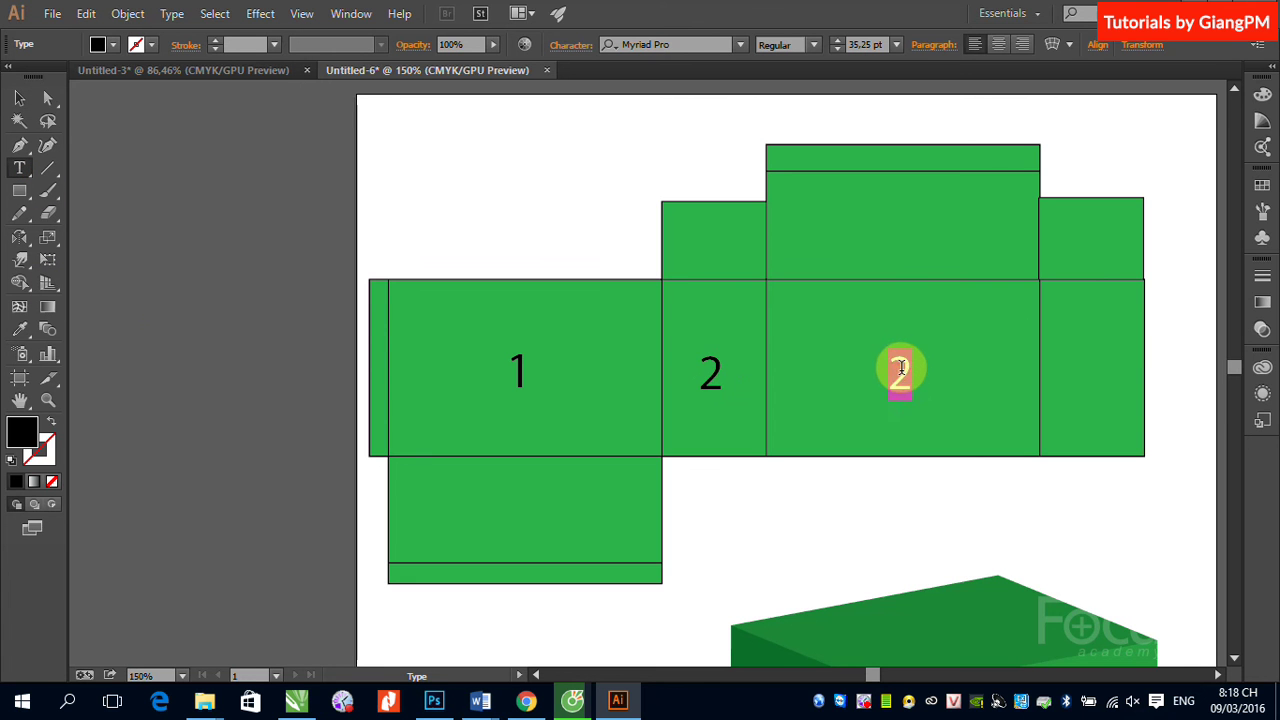
type("3")
left_click(31, 102)
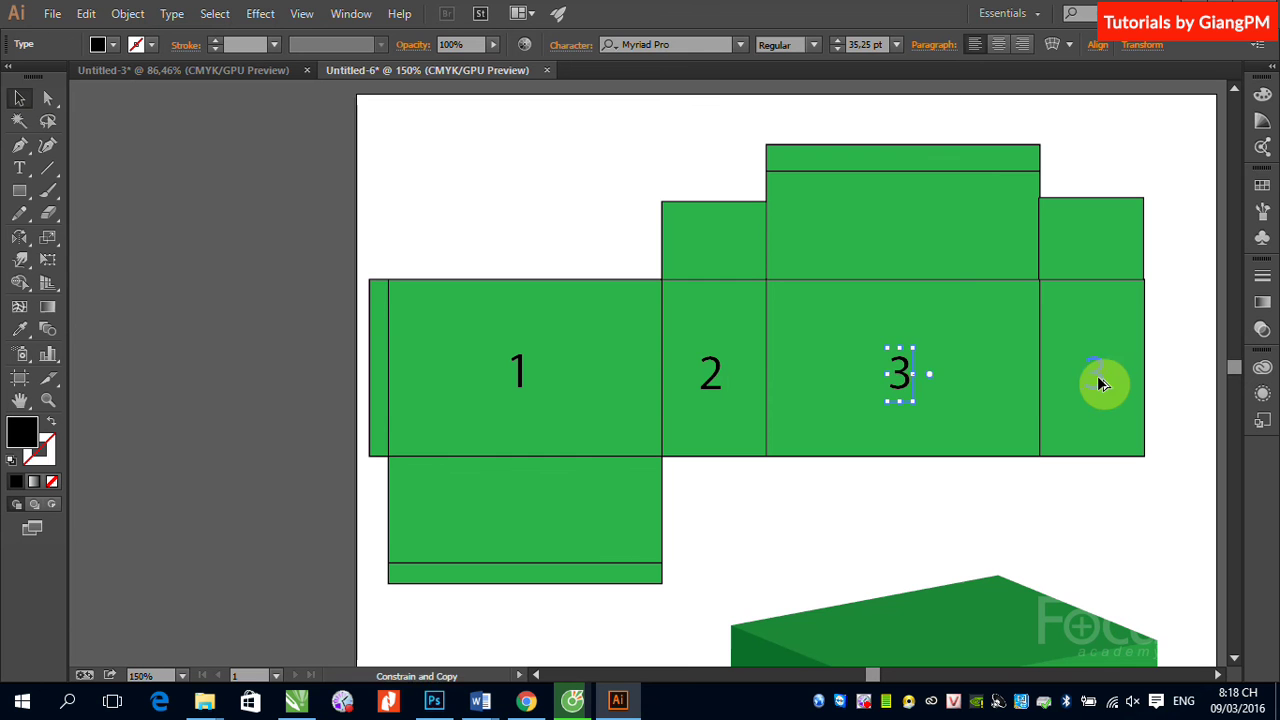
Repeat the copy with Ctrl+D and retype it as 4 in the fourth panel
key("ctrl+d")
left_click(19, 168)
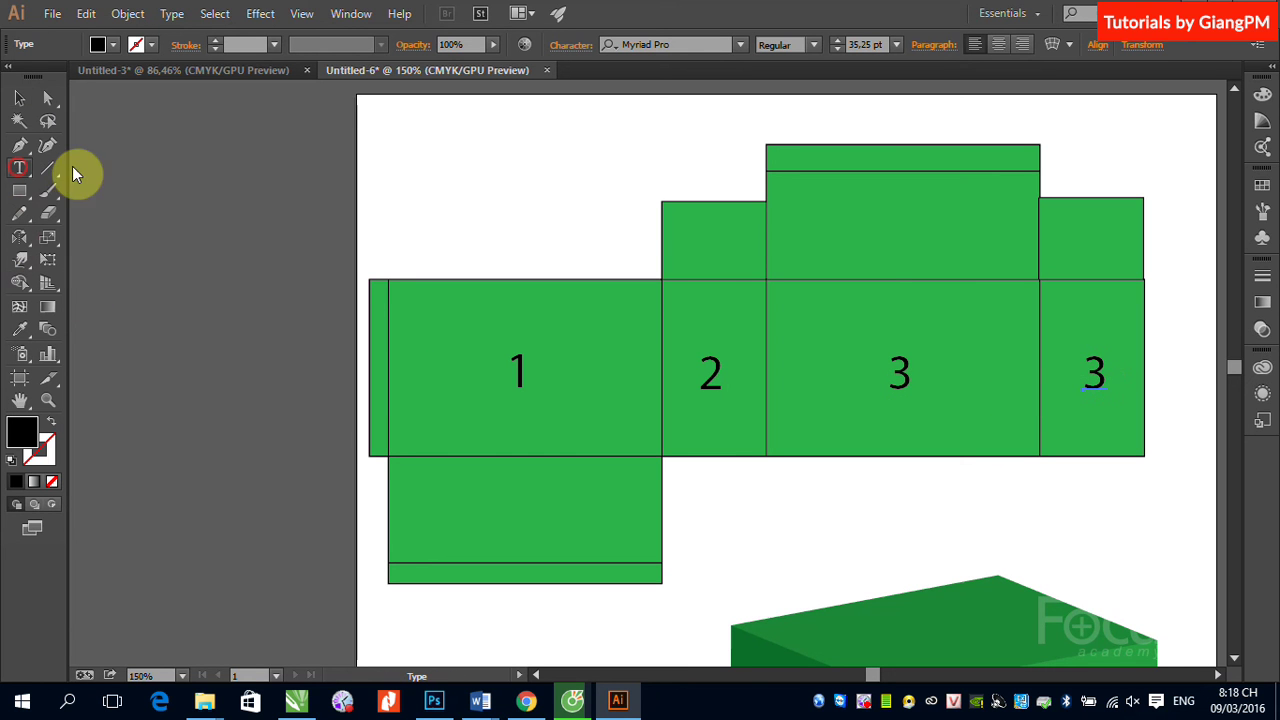
double_click(1097, 370)
type("4")
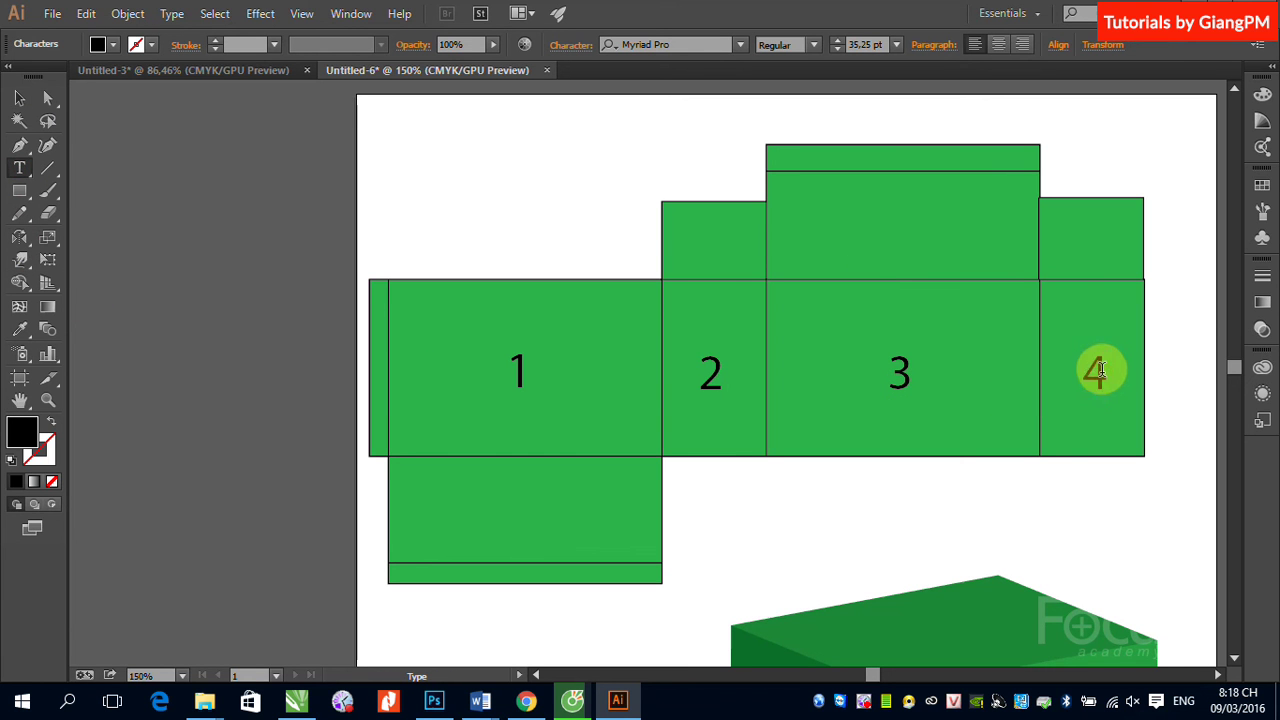
left_click(20, 97)
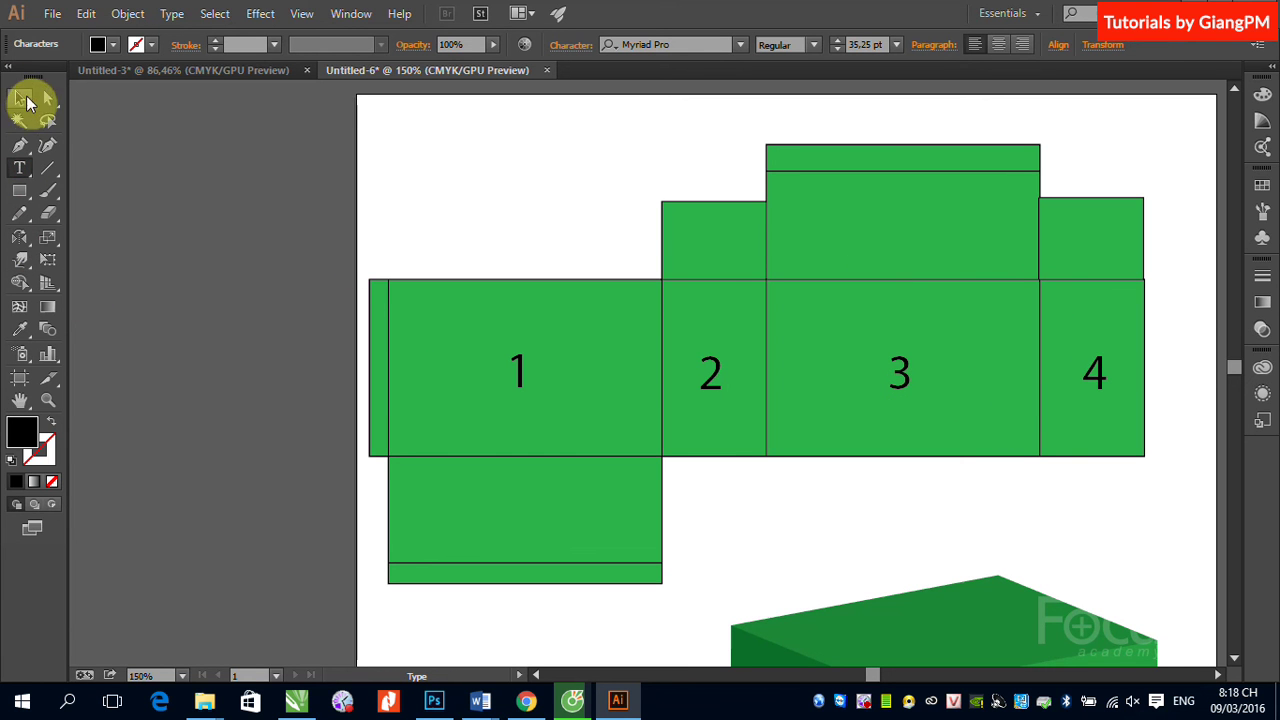
Copy the 4 into the upper lid panel and retype it as 5
left_click(1094, 378)
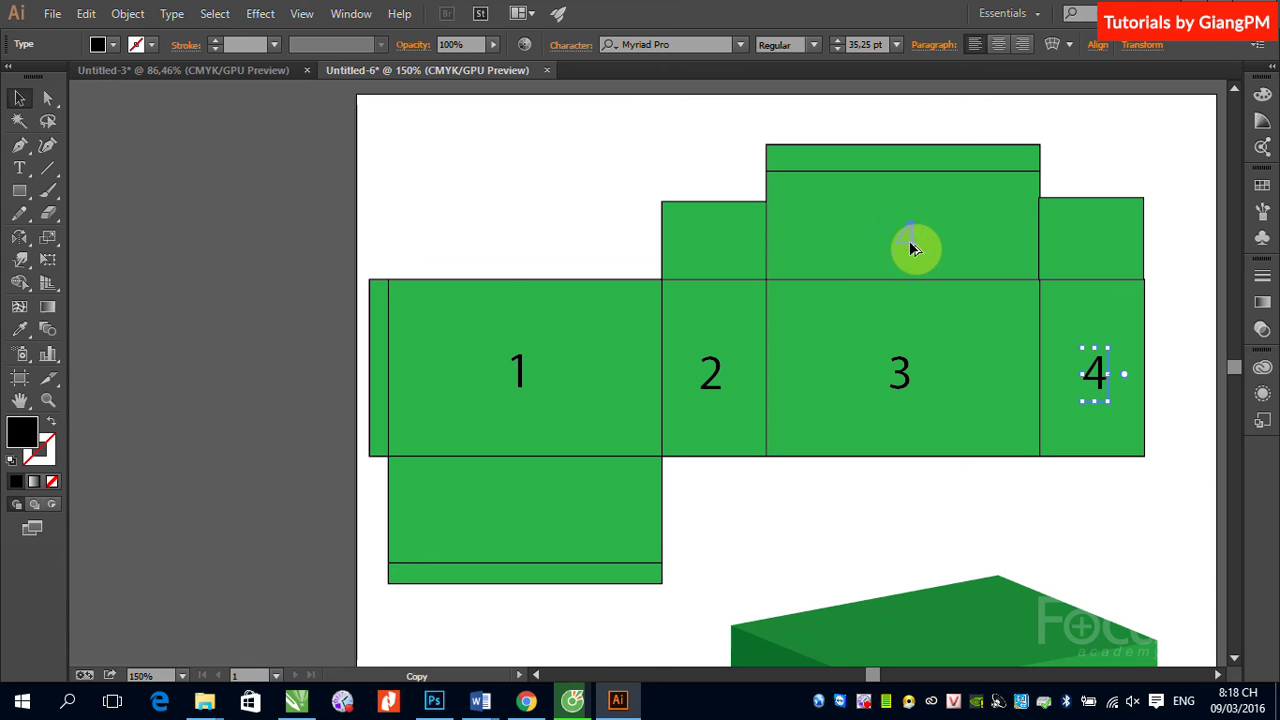
left_click_drag(909, 248, 909, 248)
left_click(19, 168)
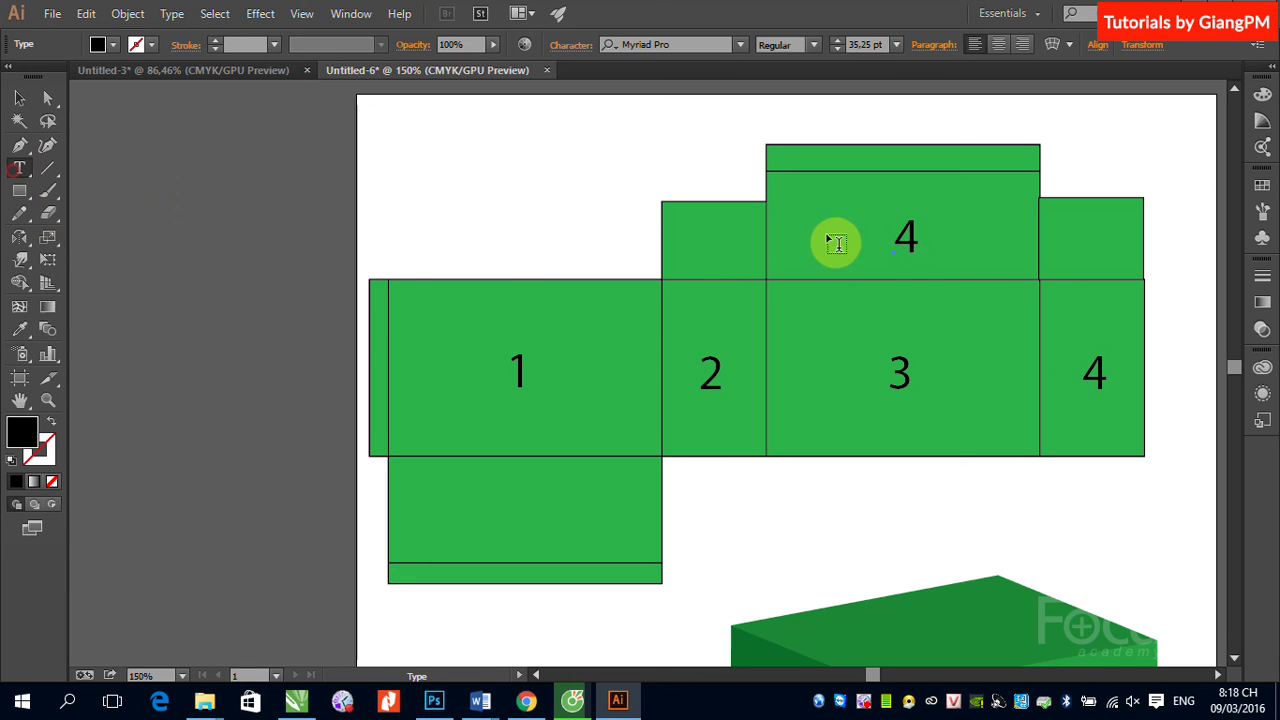
double_click(907, 238)
type("5")
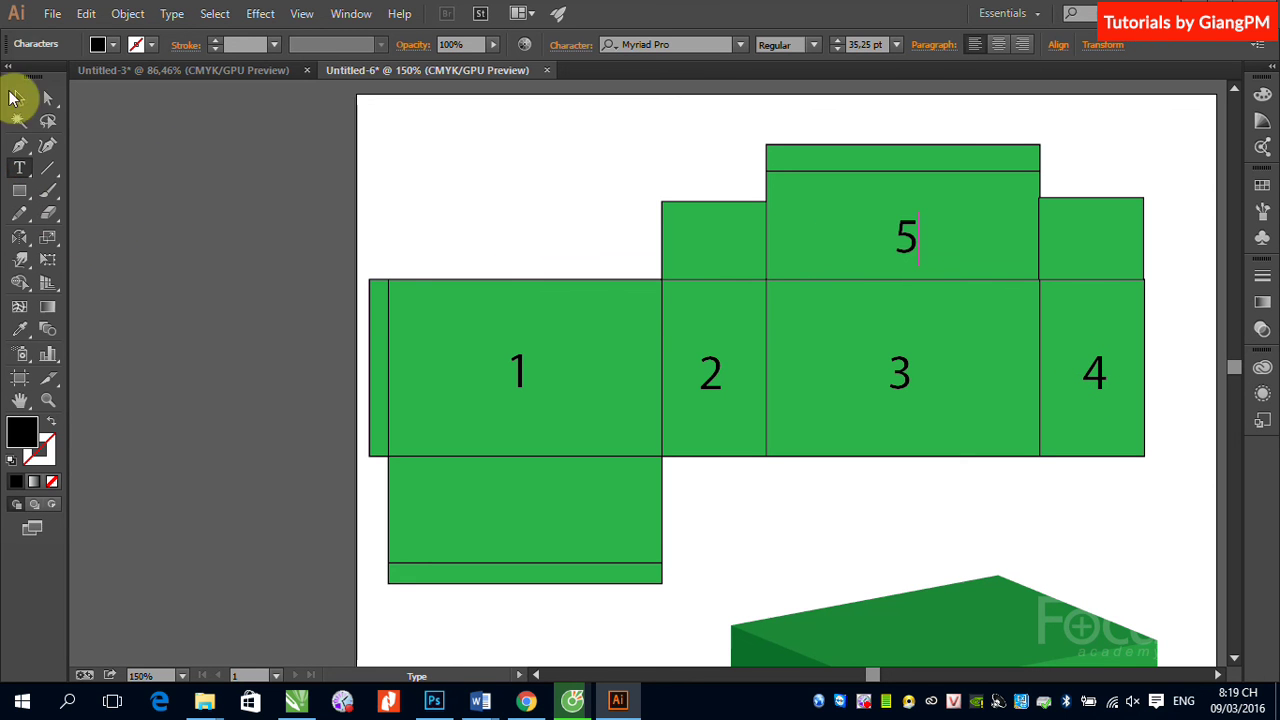
left_click(19, 98)
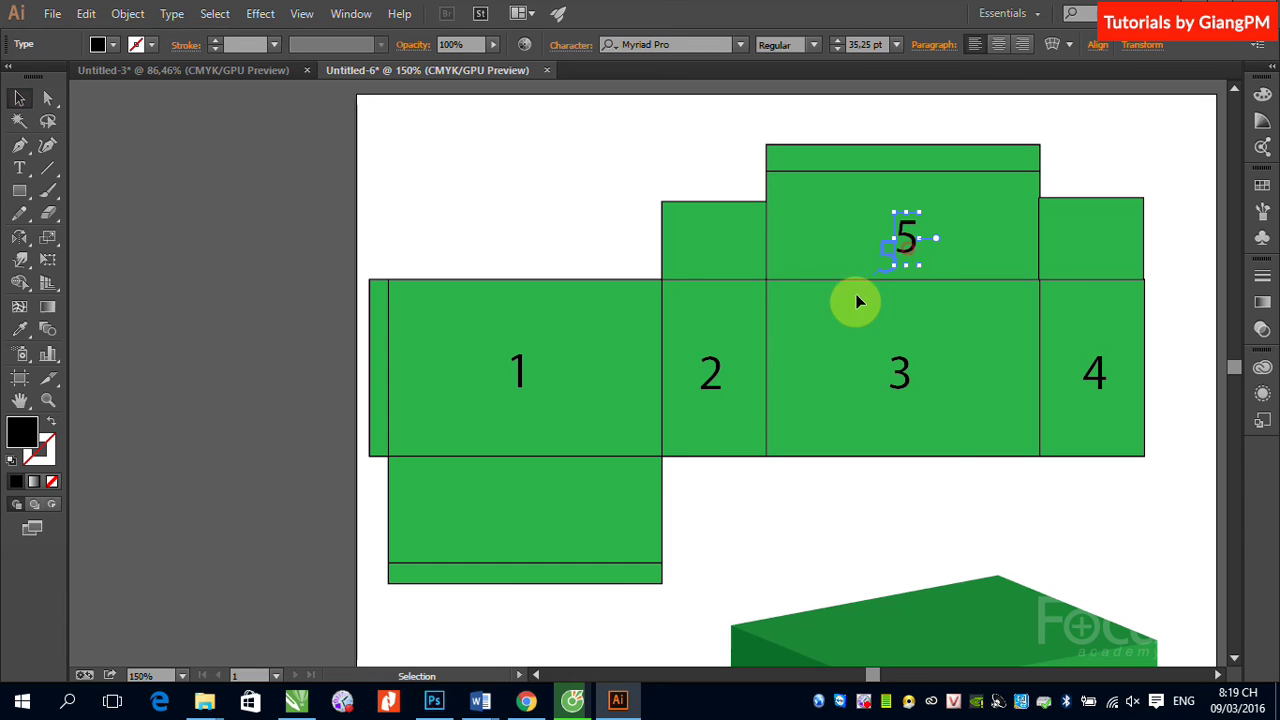
Copy the 5 down into the base panel and retype it as 6
left_click_drag(909, 255, 525, 527)
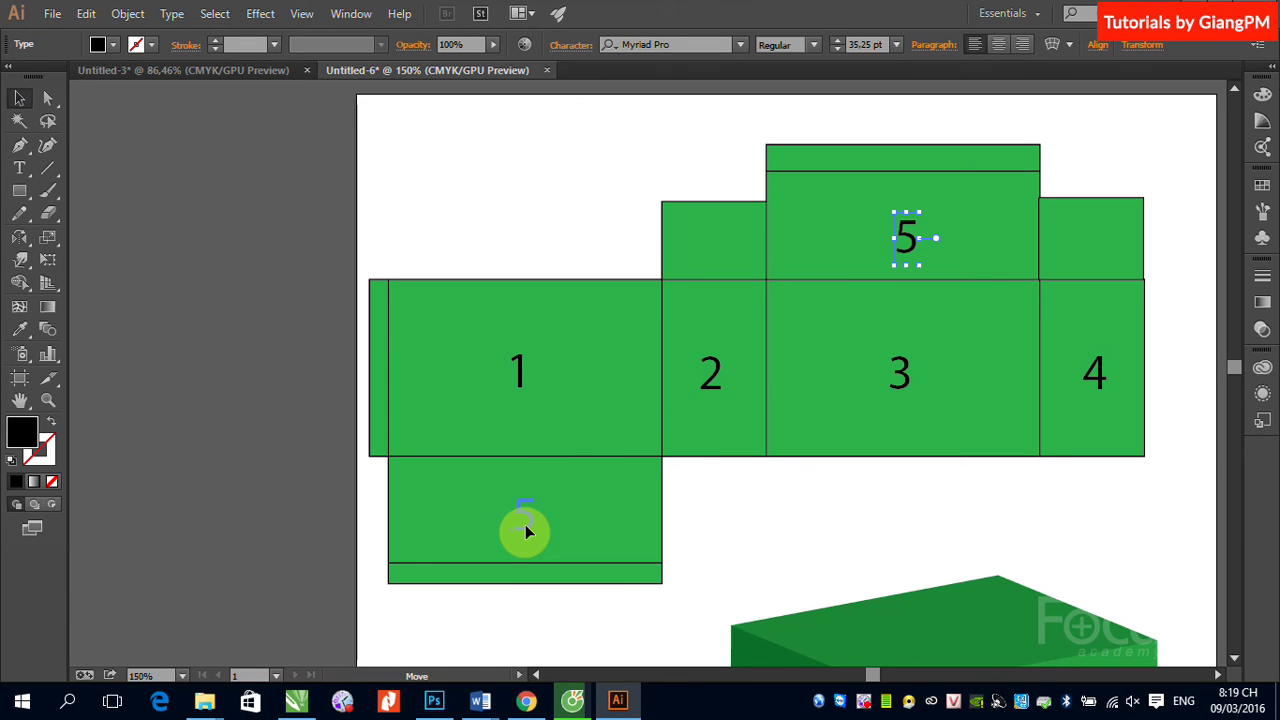
left_click_drag(525, 526, 525, 526)
left_click(20, 170)
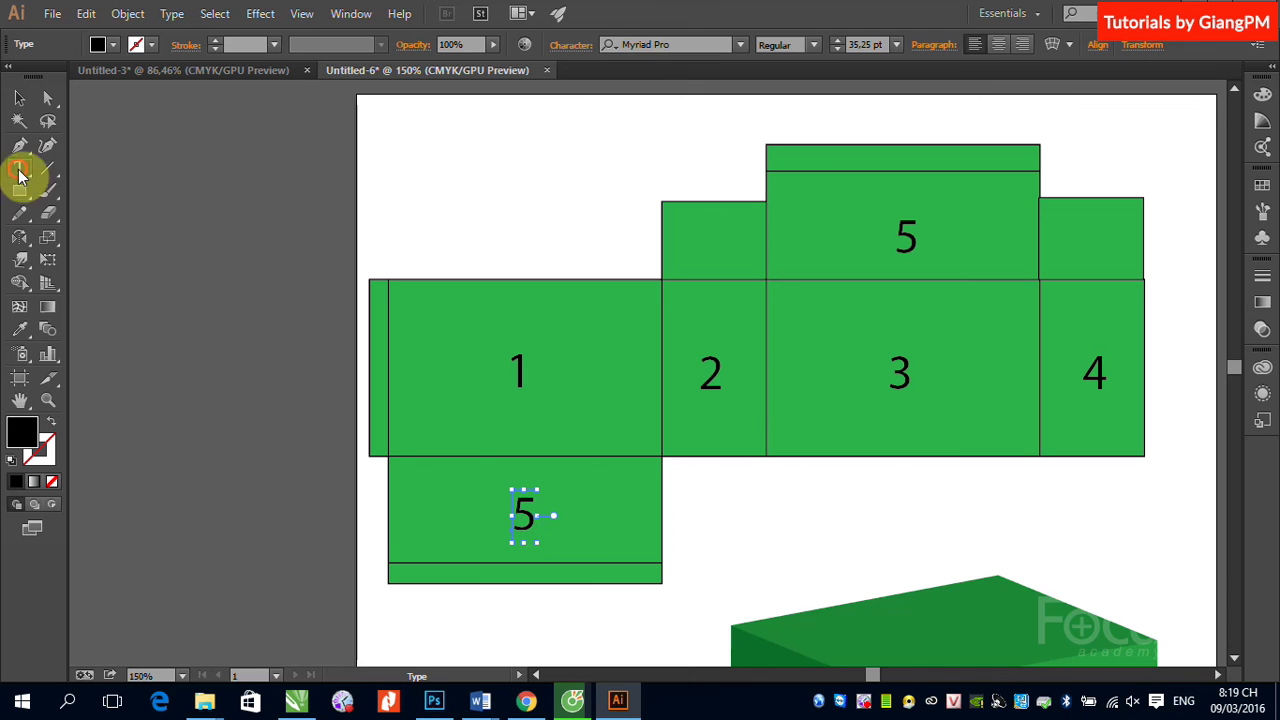
double_click(525, 508)
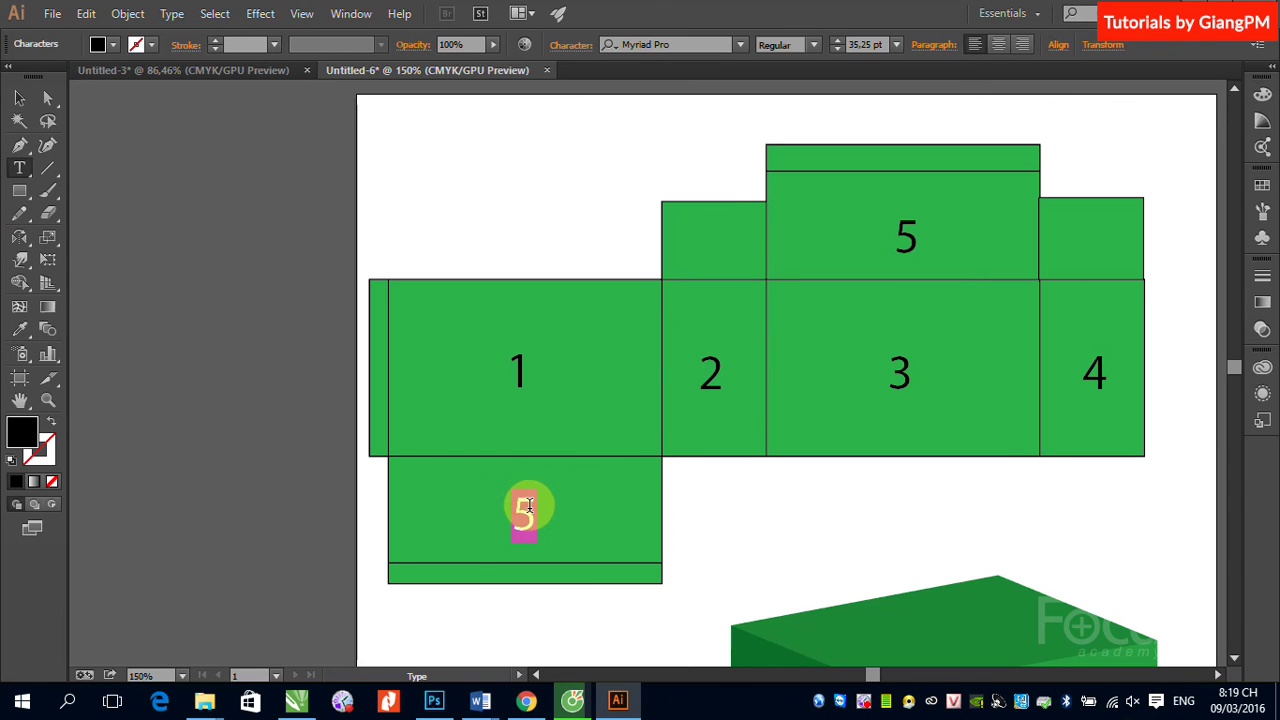
type("6")
left_click(19, 97)
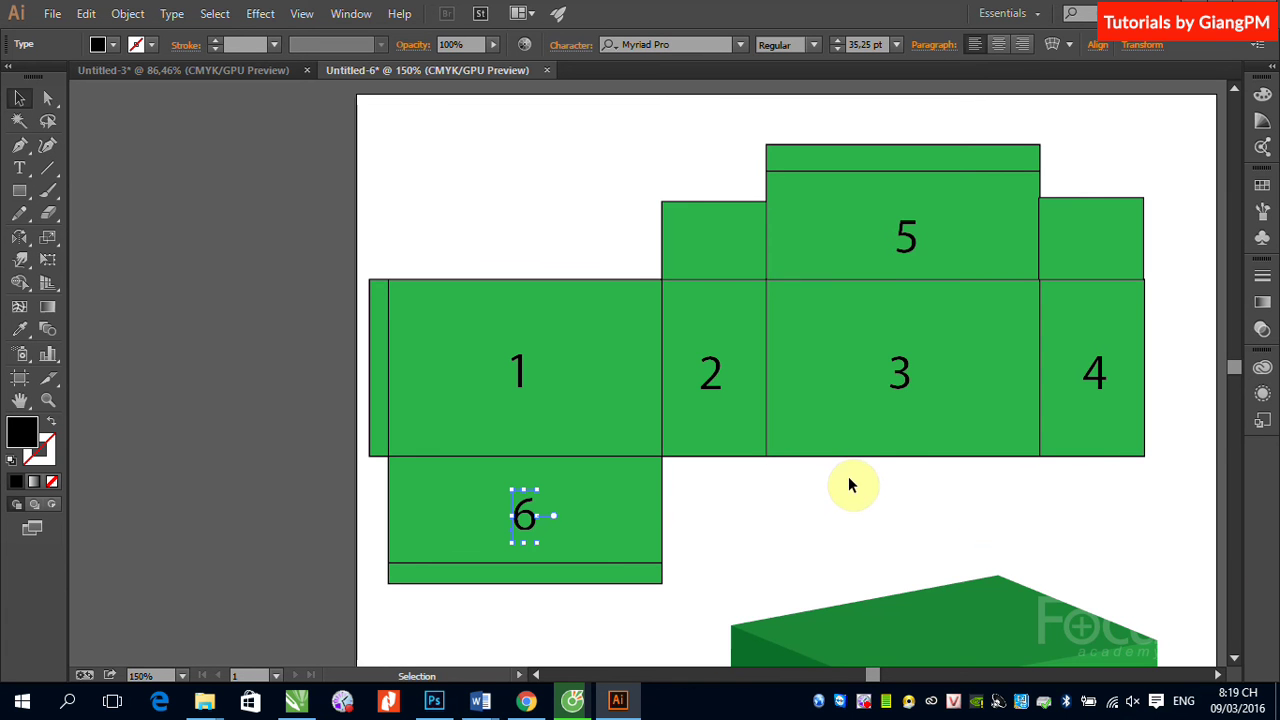
Delete the old 3D cube from the artboard
key("ctrl+minus")
key("ctrl+minus")
key("ctrl+minus")
left_click(767, 495)
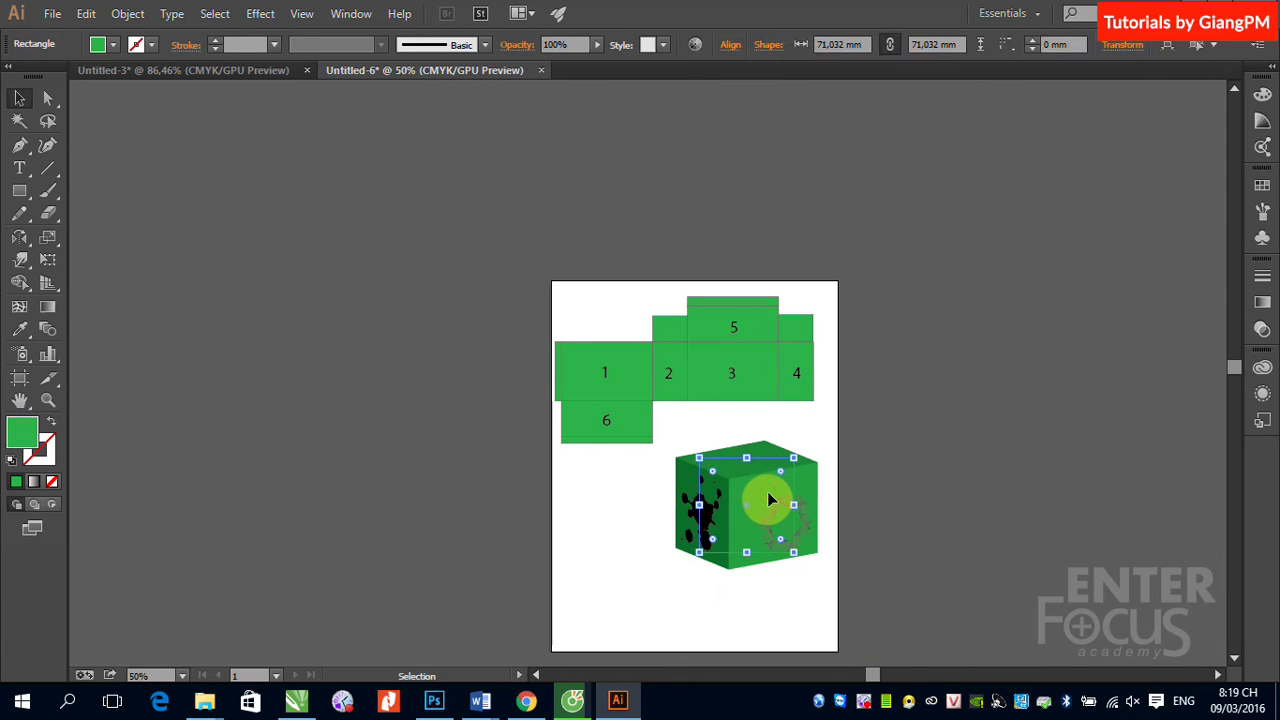
key("Delete")
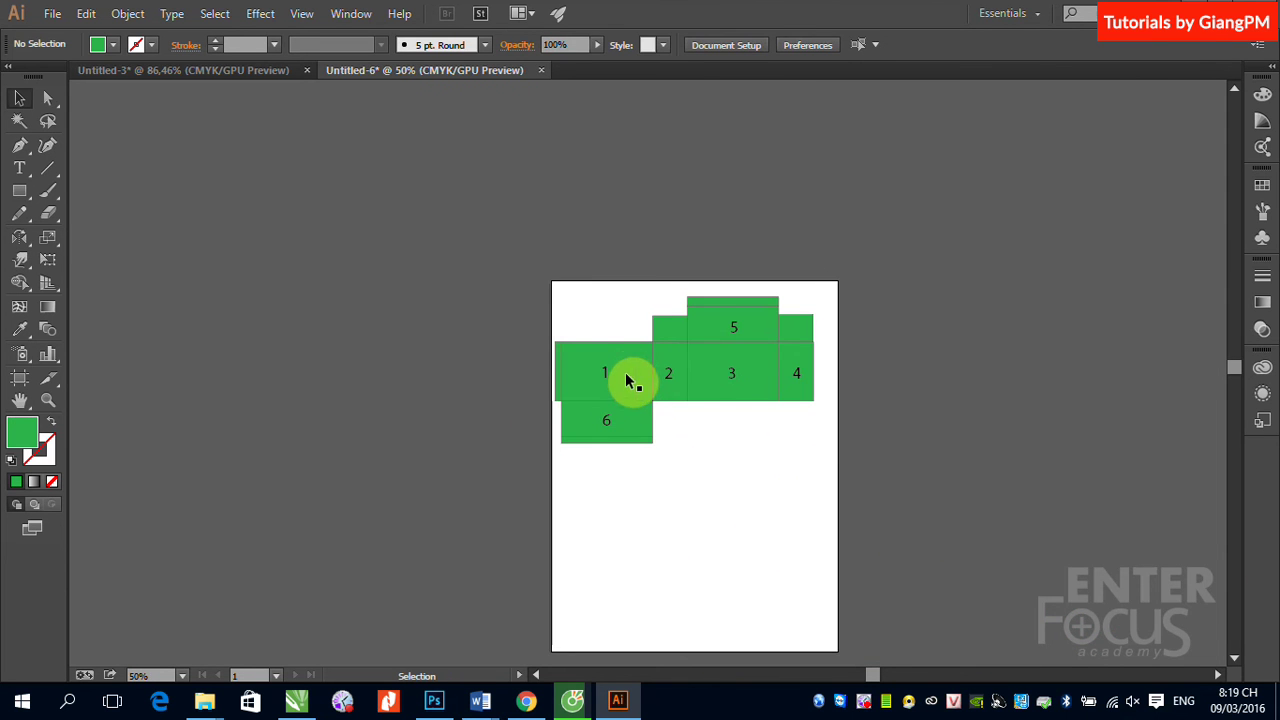
Alt-drag a copy of face 1's rectangle below the net and check face 2's width
left_click(628, 383)
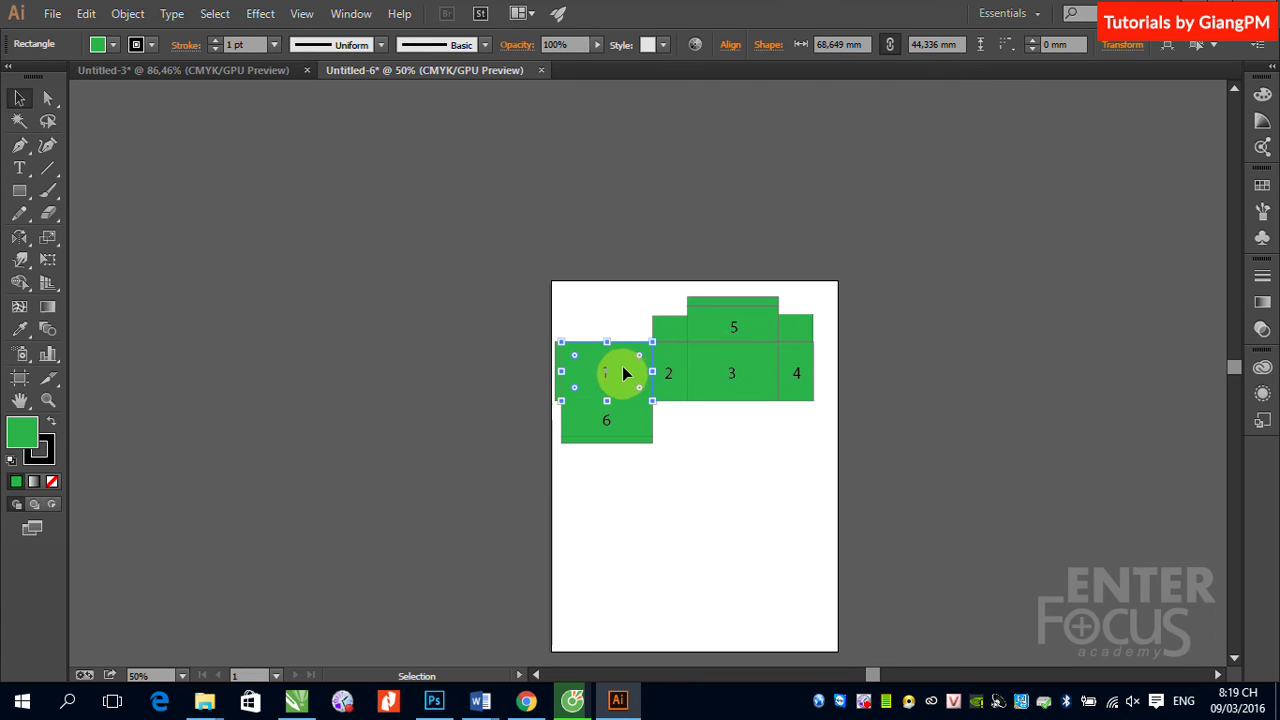
left_click_drag(623, 370, 734, 553)
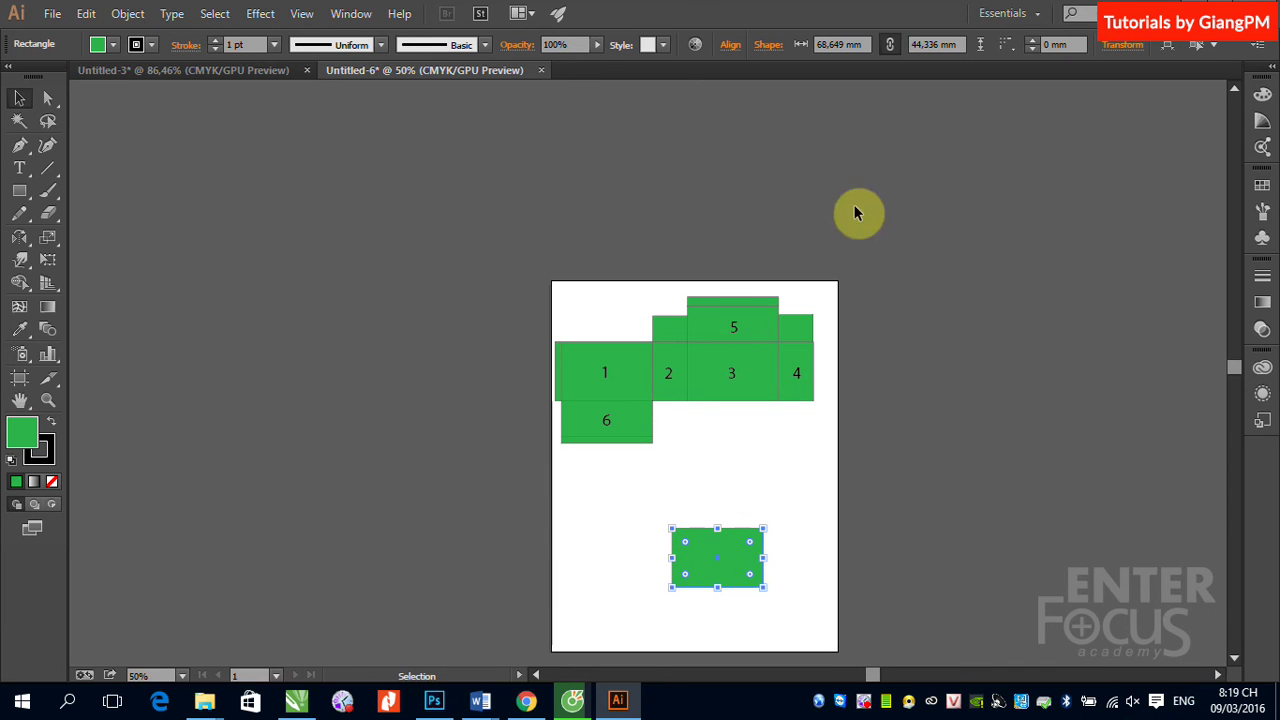
left_click(668, 352)
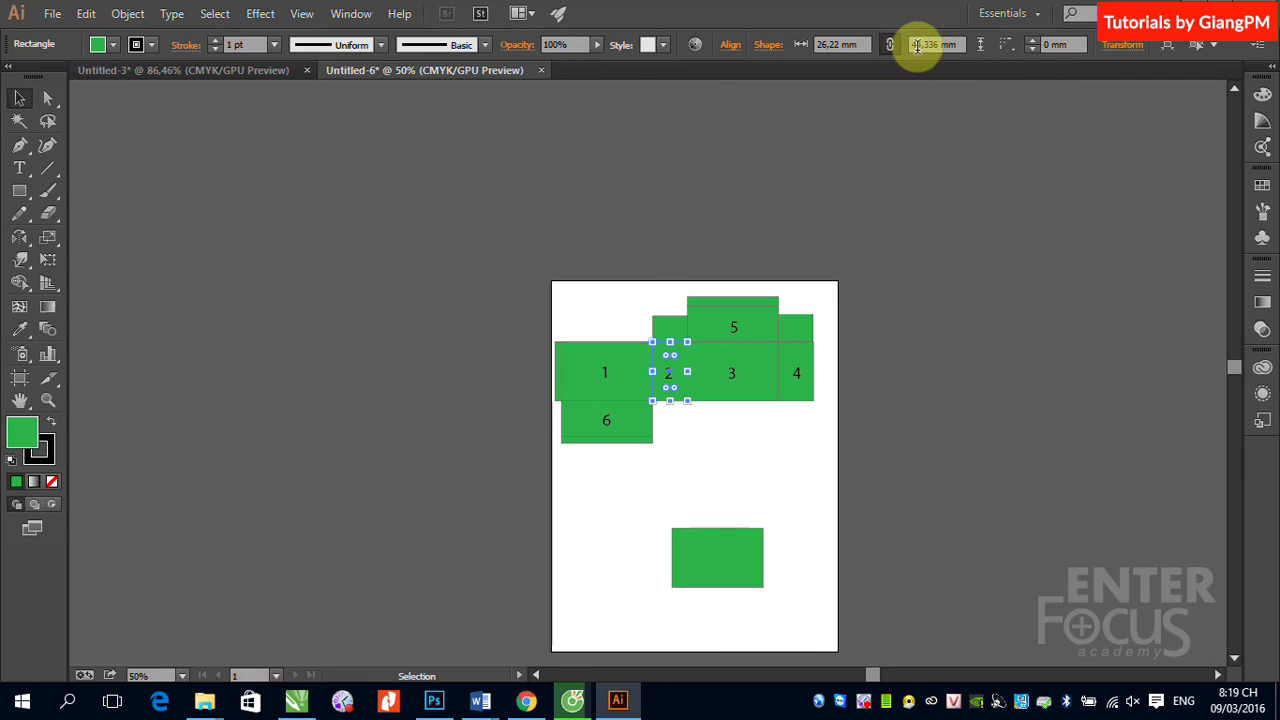
left_click(818, 44)
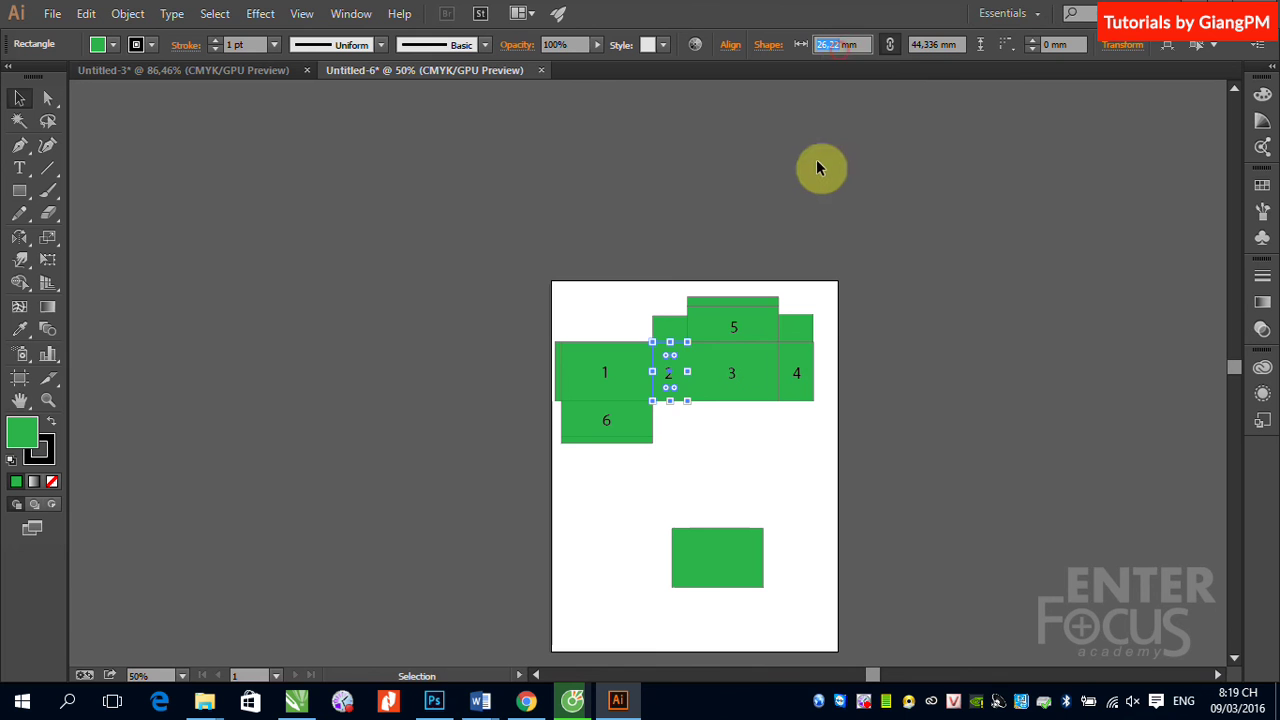
left_click(872, 438)
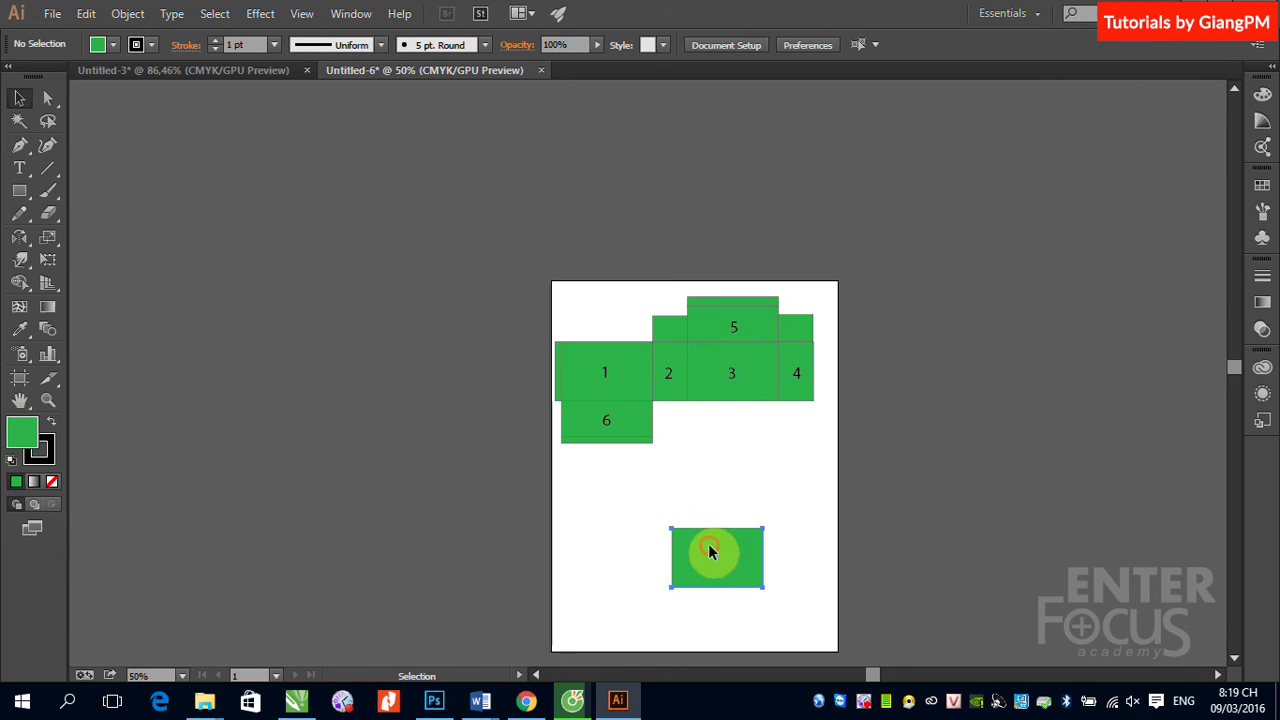
Select the copied rectangle and zoom to 100% to view it
left_click(709, 549)
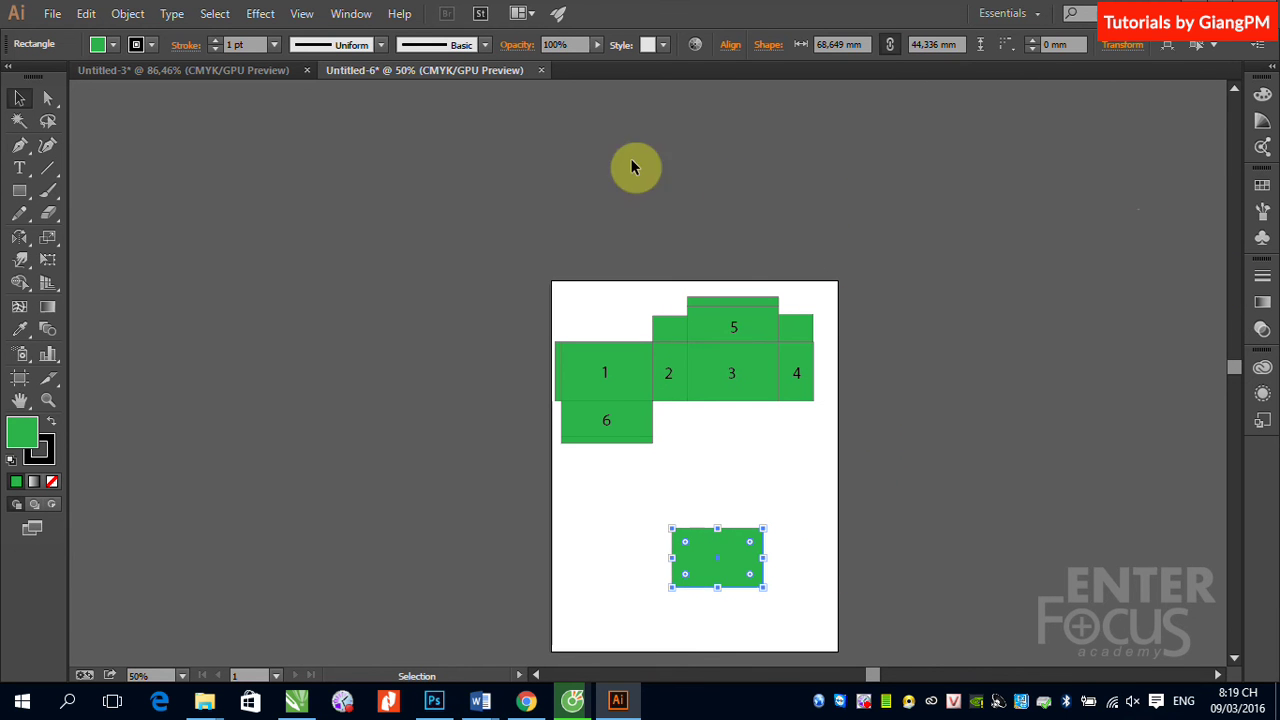
key("ctrl+equal")
key("ctrl+equal")
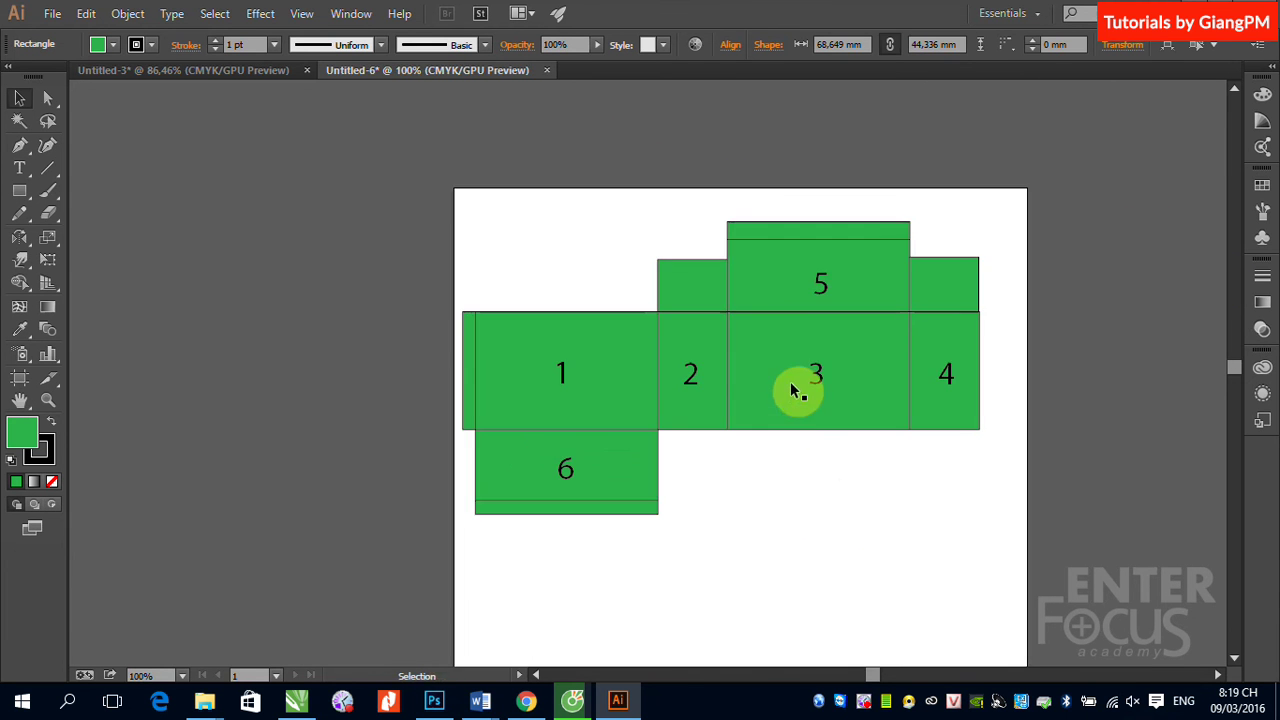
left_click_drag(840, 563, 780, 334)
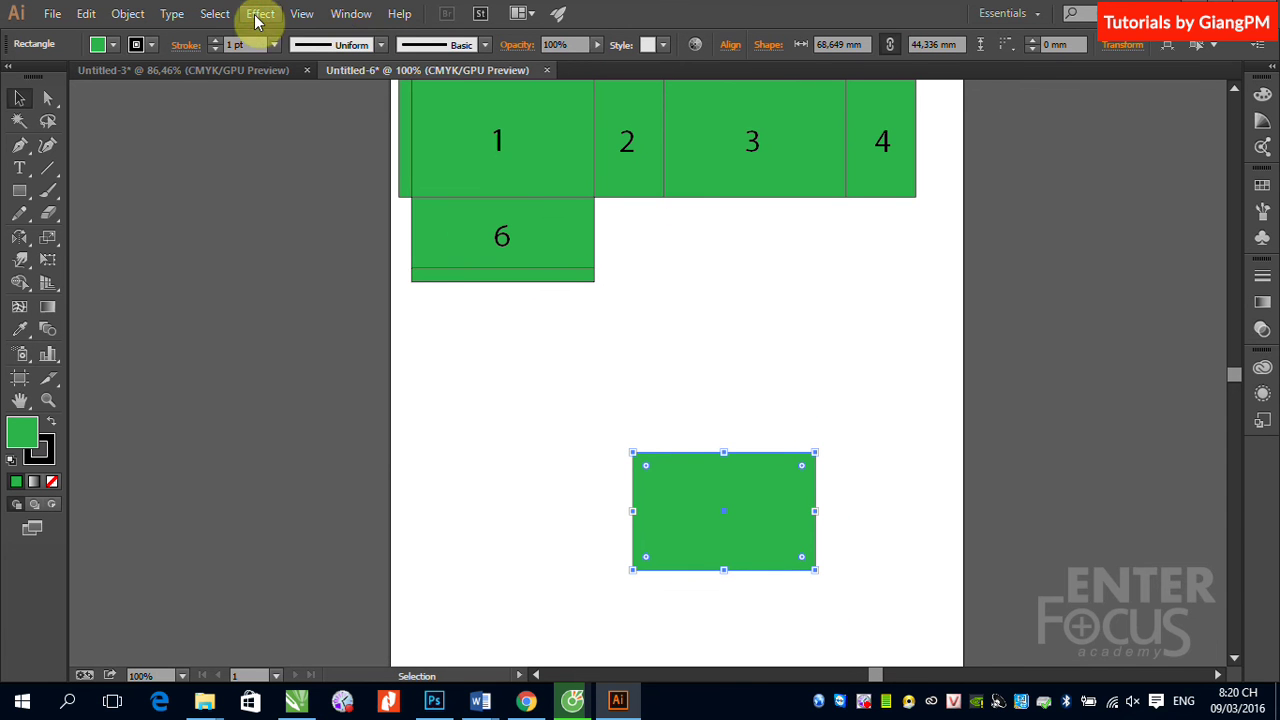
Apply 3D Extrude & Bevel to the copied rectangle with a 26,22 mm extrude depth
left_click(258, 14)
mouse_move(275, 120)
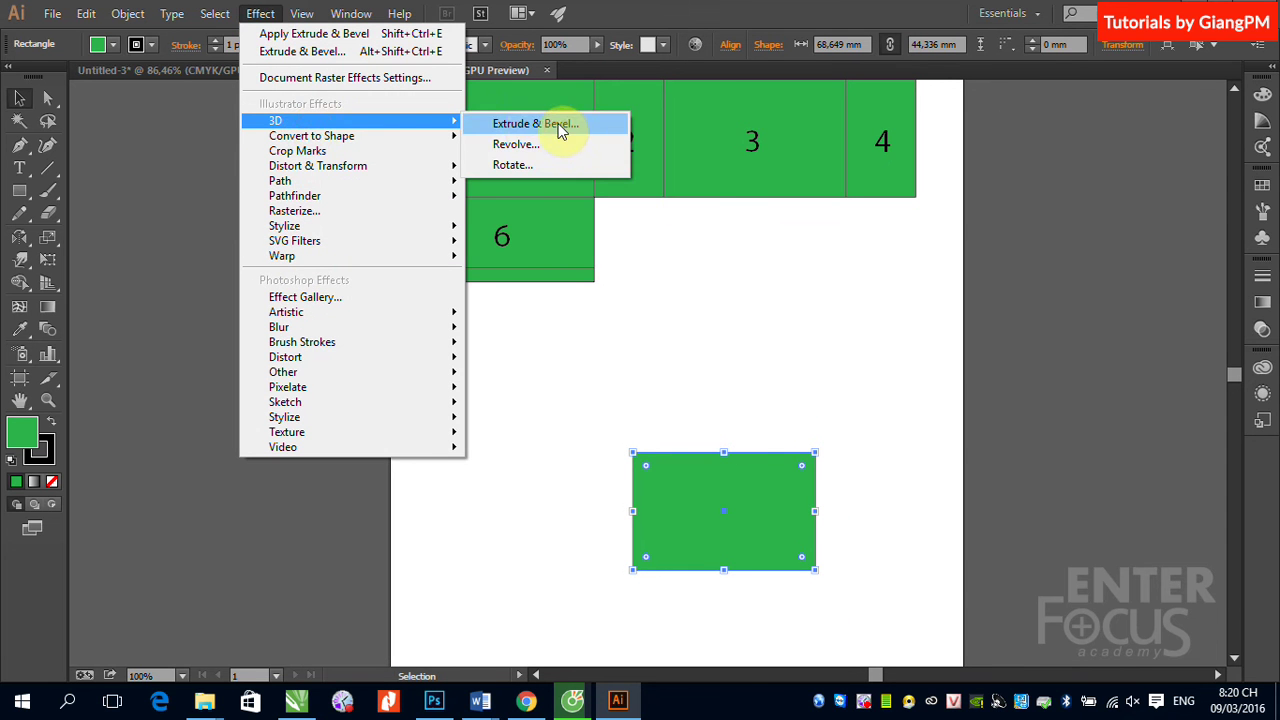
left_click(555, 123)
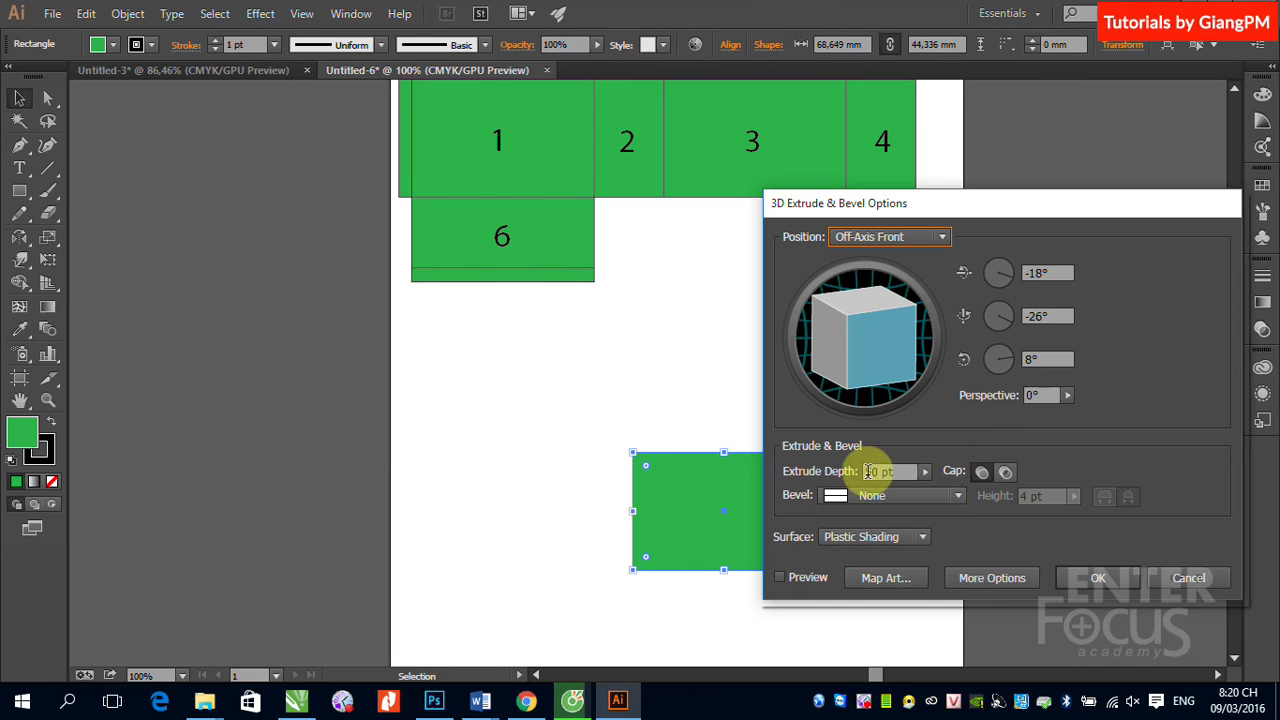
double_click(897, 471)
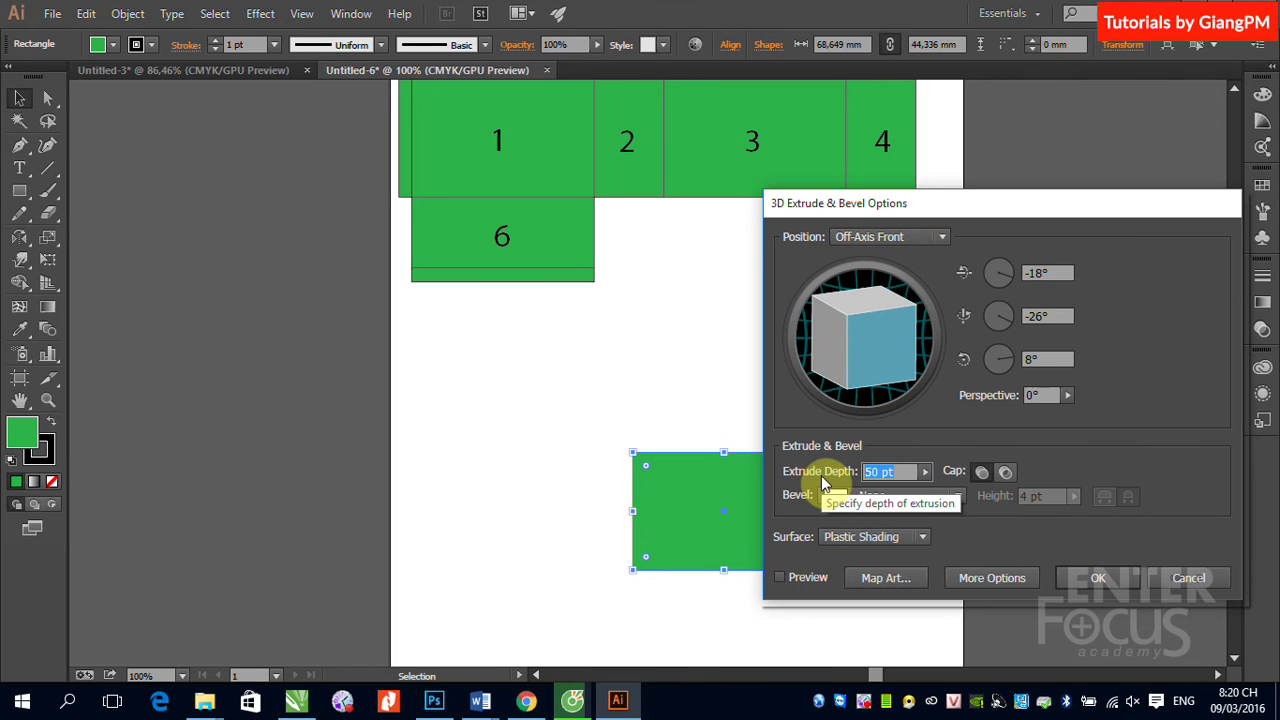
type("26,22")
left_click(829, 484)
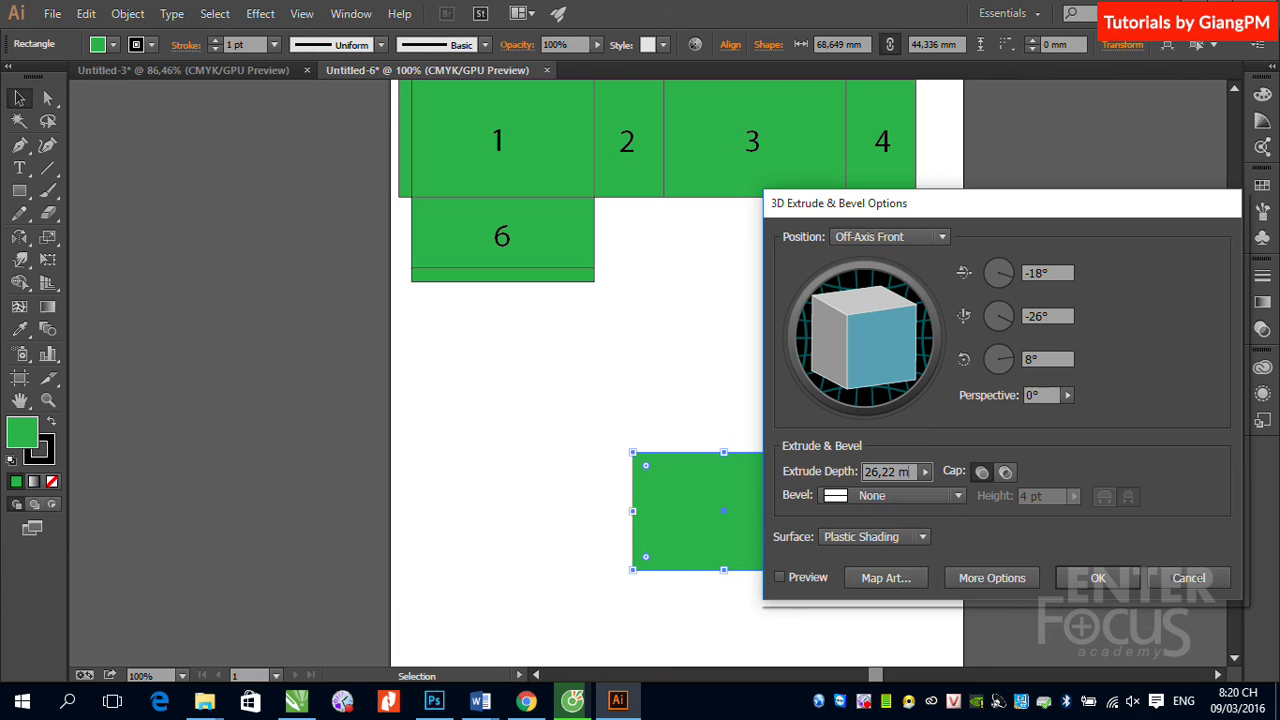
double_click(908, 471)
key("Return")
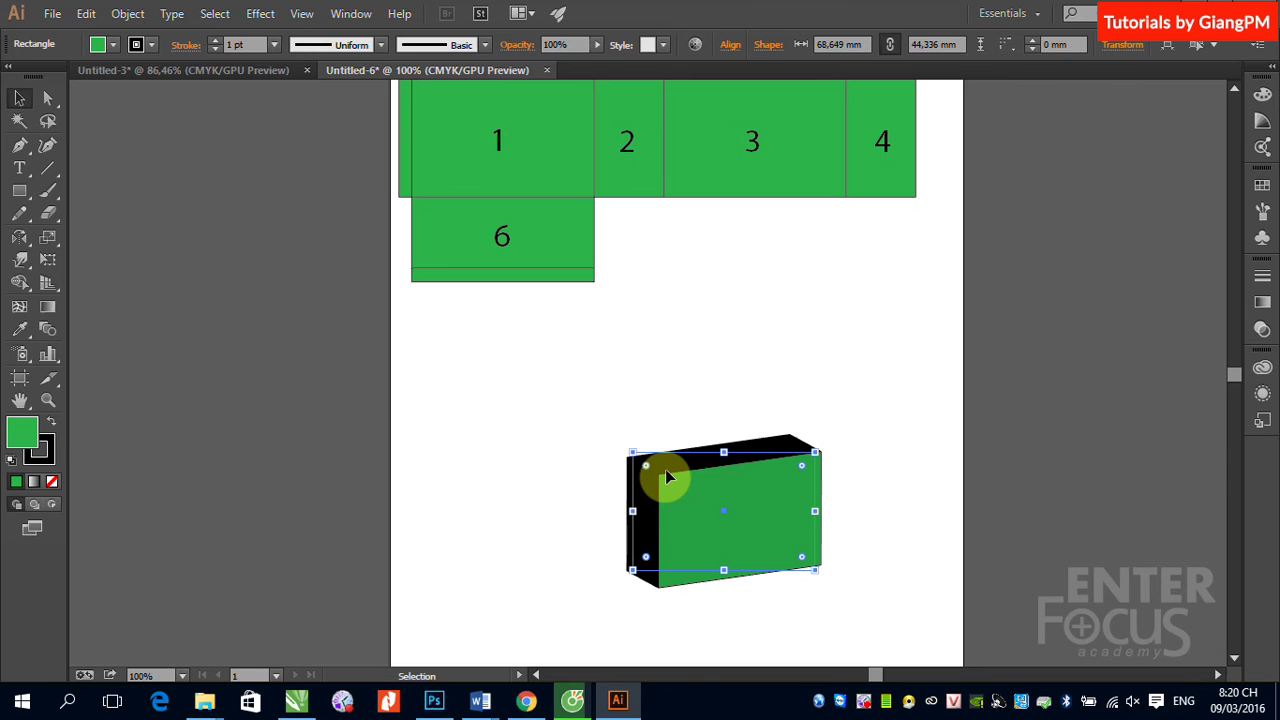
Set the 3D box's stroke to None, then marquee-select face 1 with its number
left_click(42, 452)
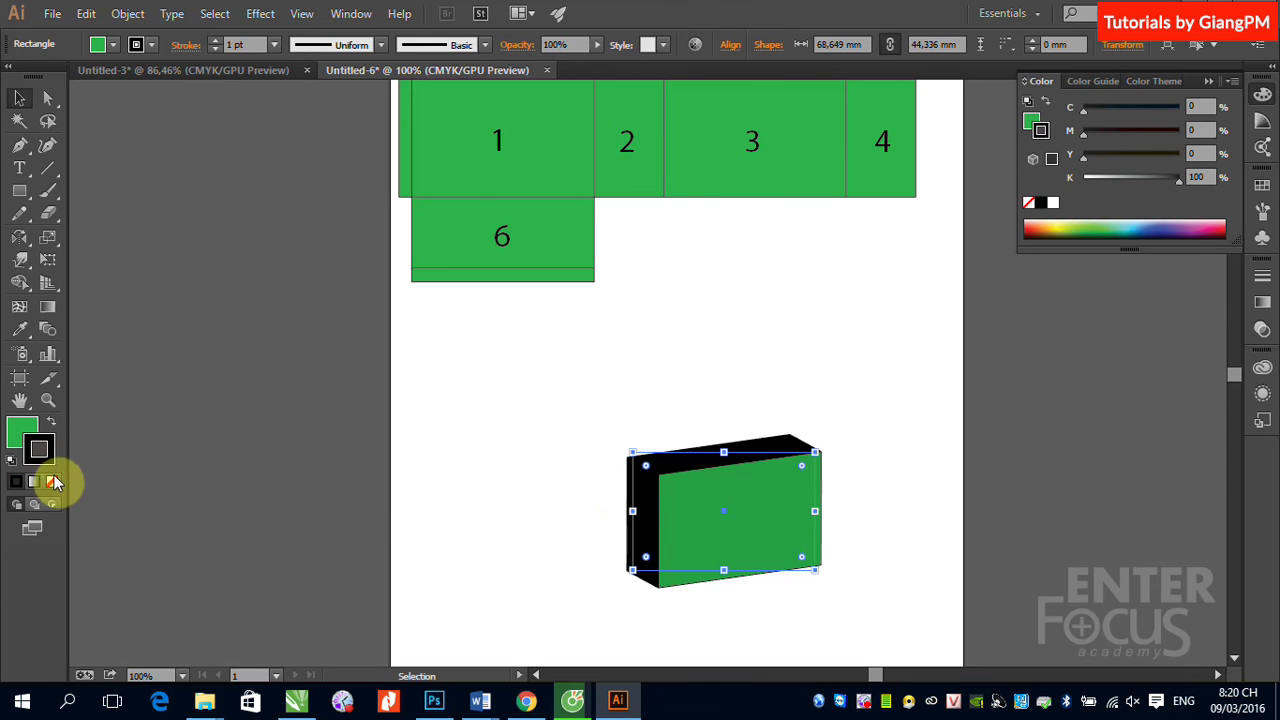
left_click(53, 482)
left_click(891, 507)
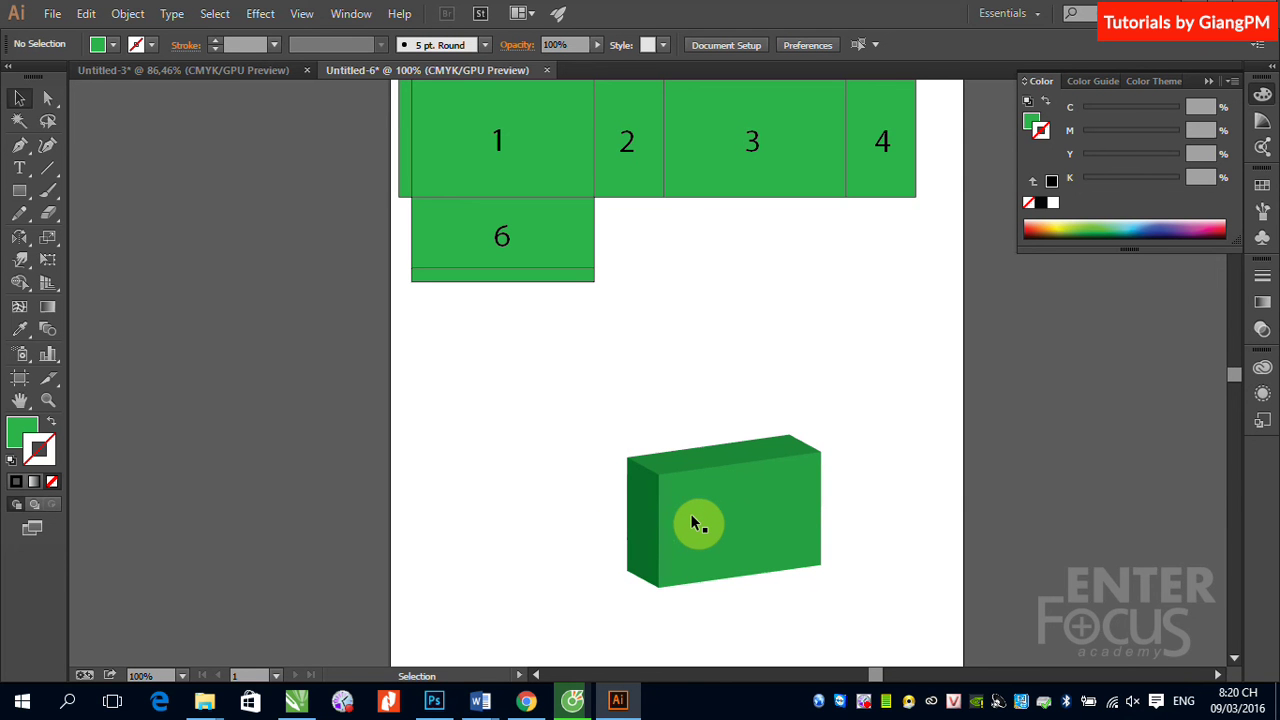
left_click_drag(714, 249, 723, 297)
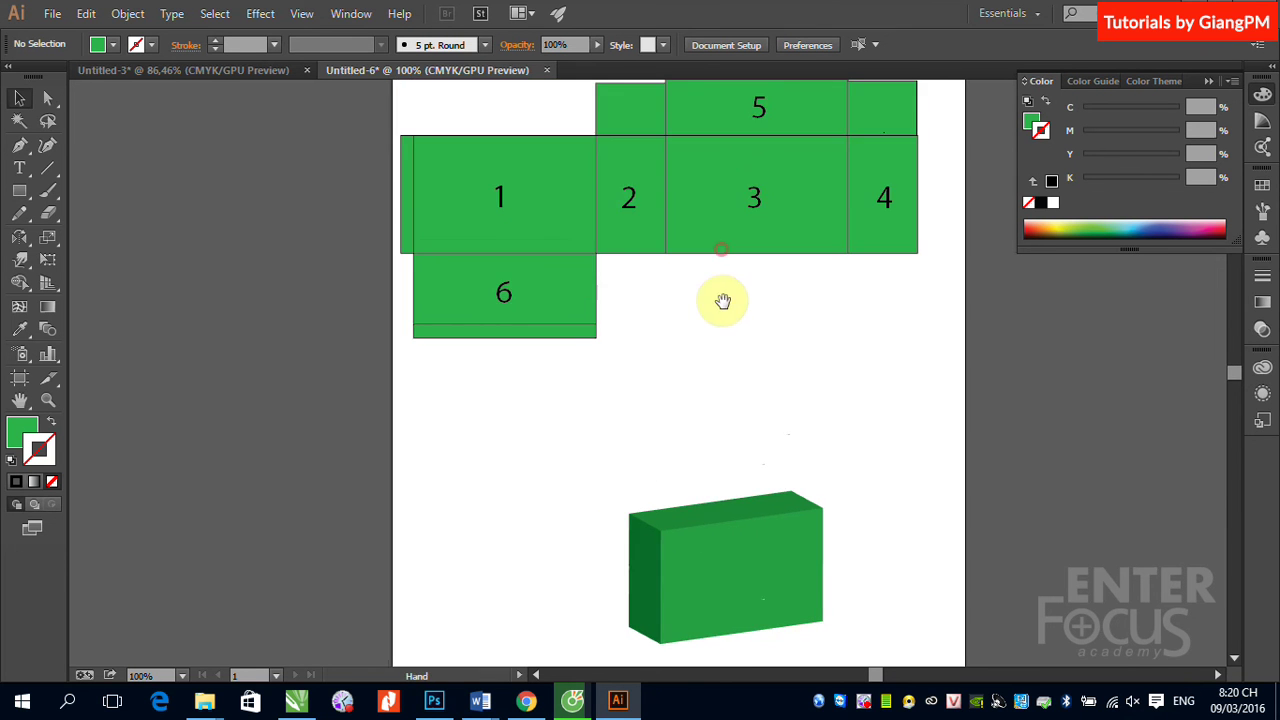
left_click_drag(430, 122, 537, 214)
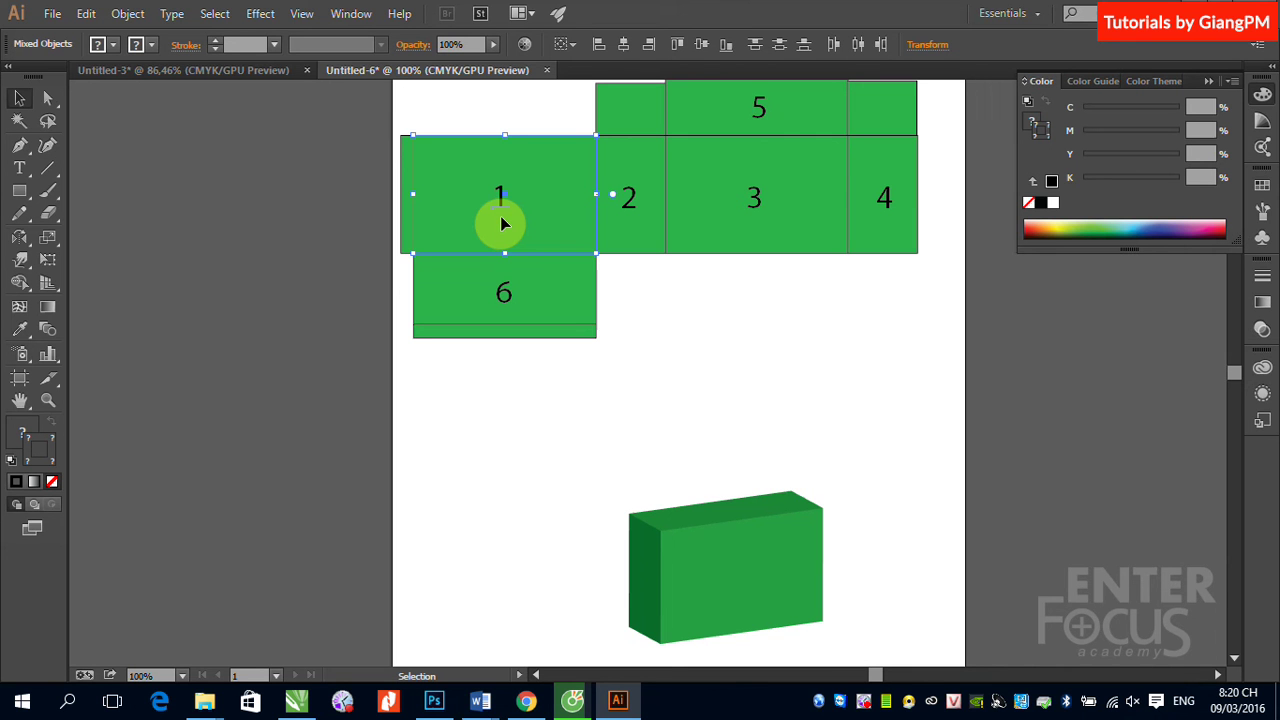
Save face 1 and its number as a new Graphic symbol named 1
left_click(1261, 239)
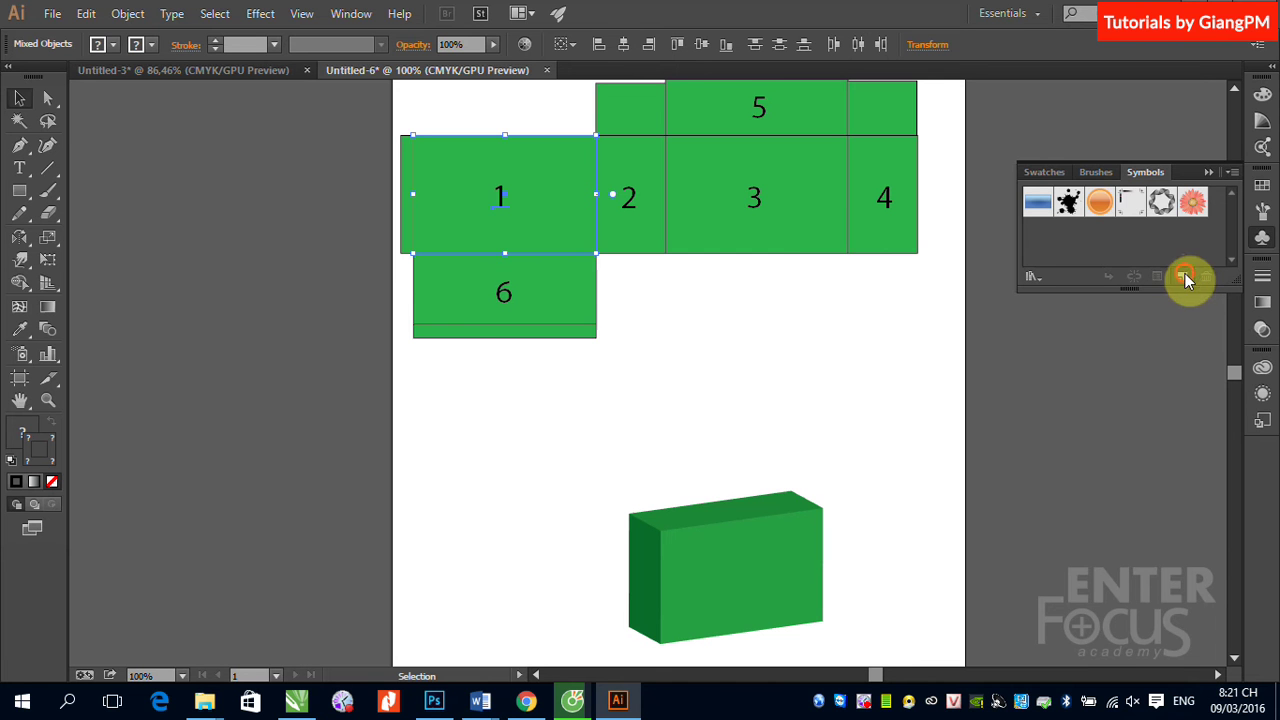
left_click(1183, 276)
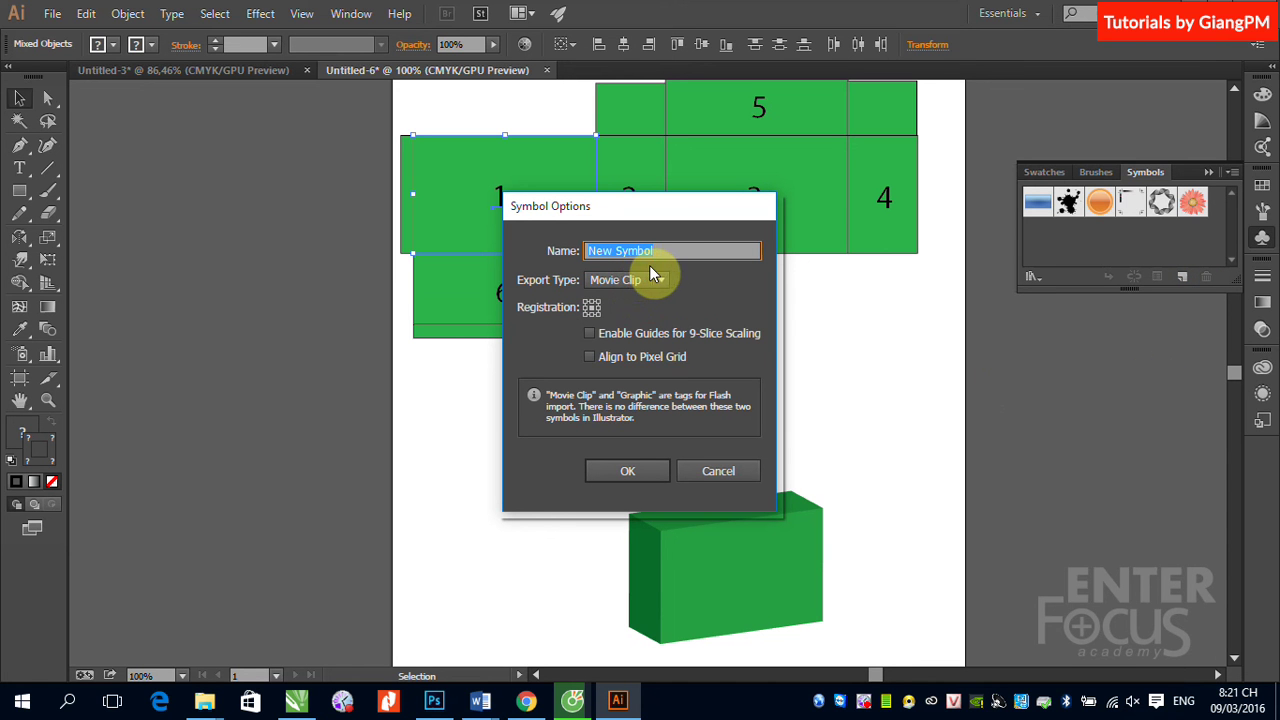
type("1")
left_click(659, 282)
left_click(635, 322)
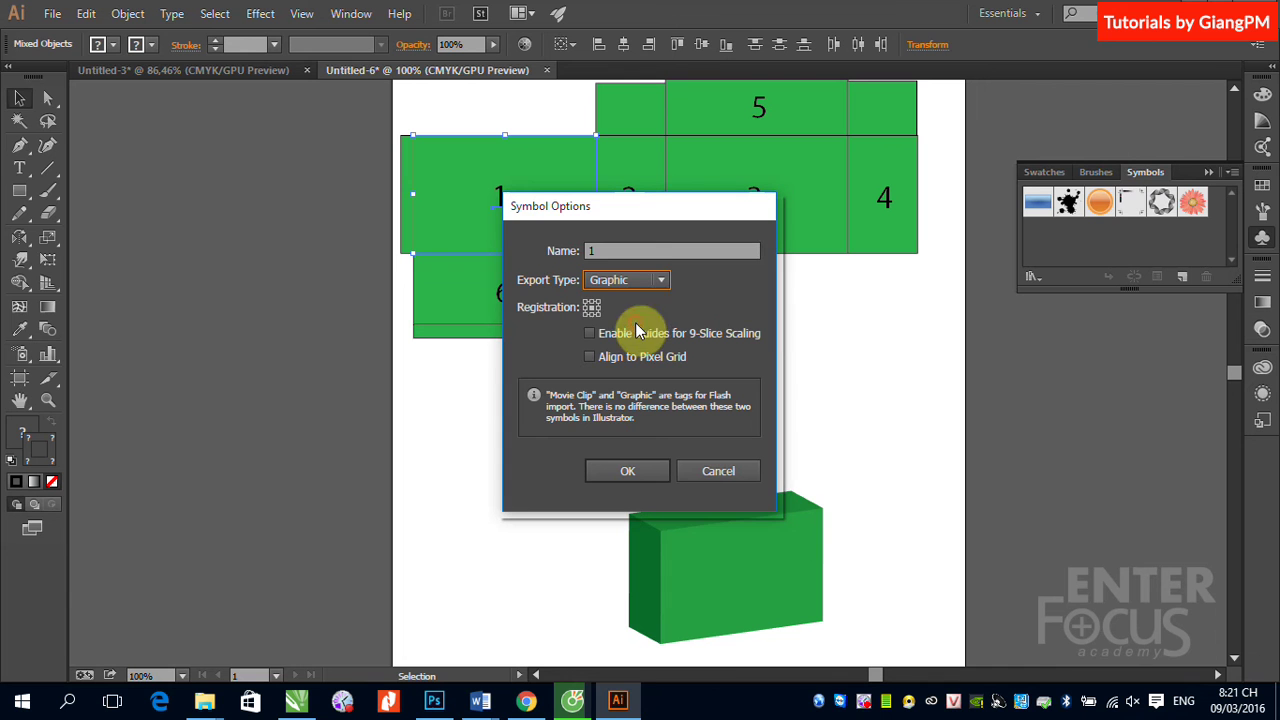
left_click(633, 475)
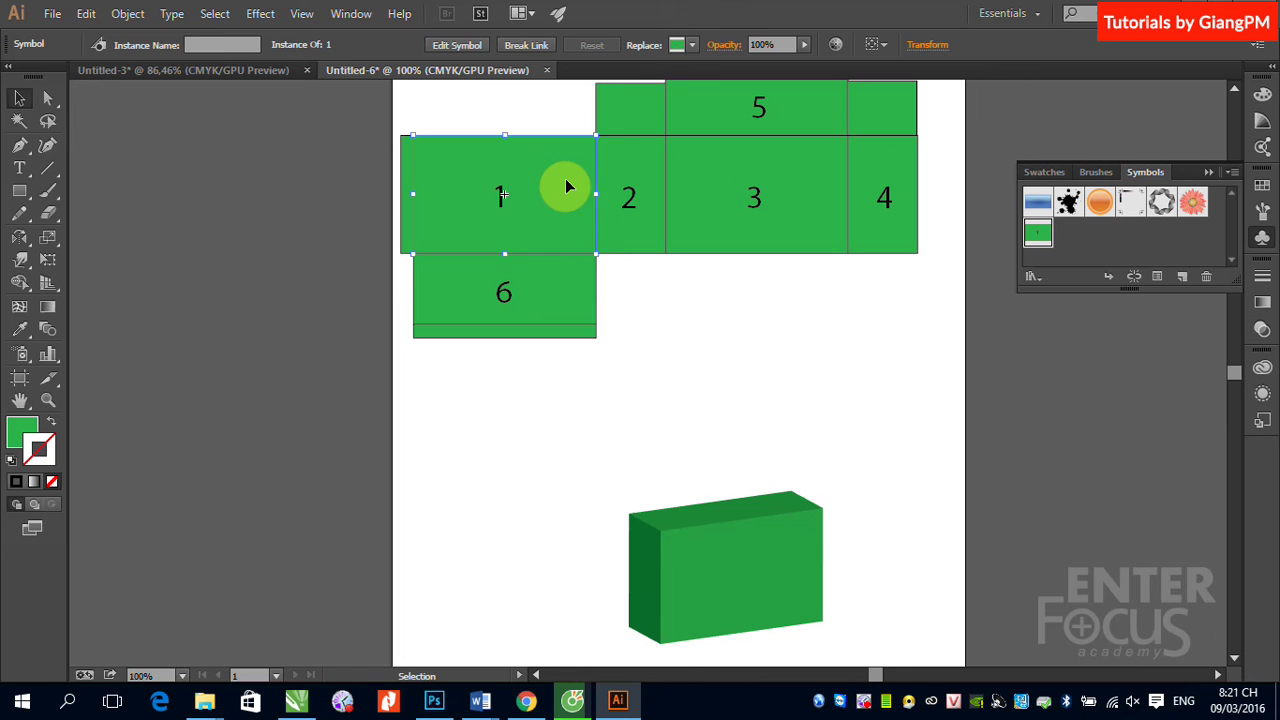
left_click_drag(617, 284, 652, 190)
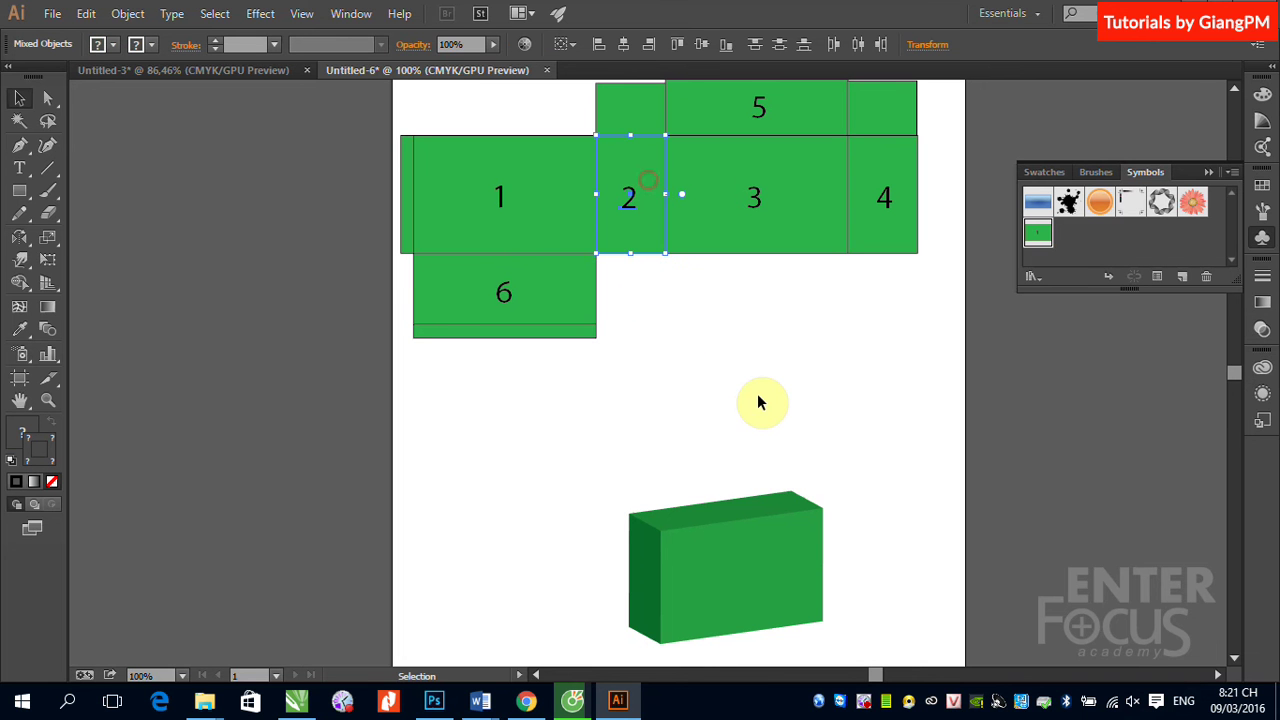
Save the selected face 2 as a Graphic symbol named 2
left_click(1183, 281)
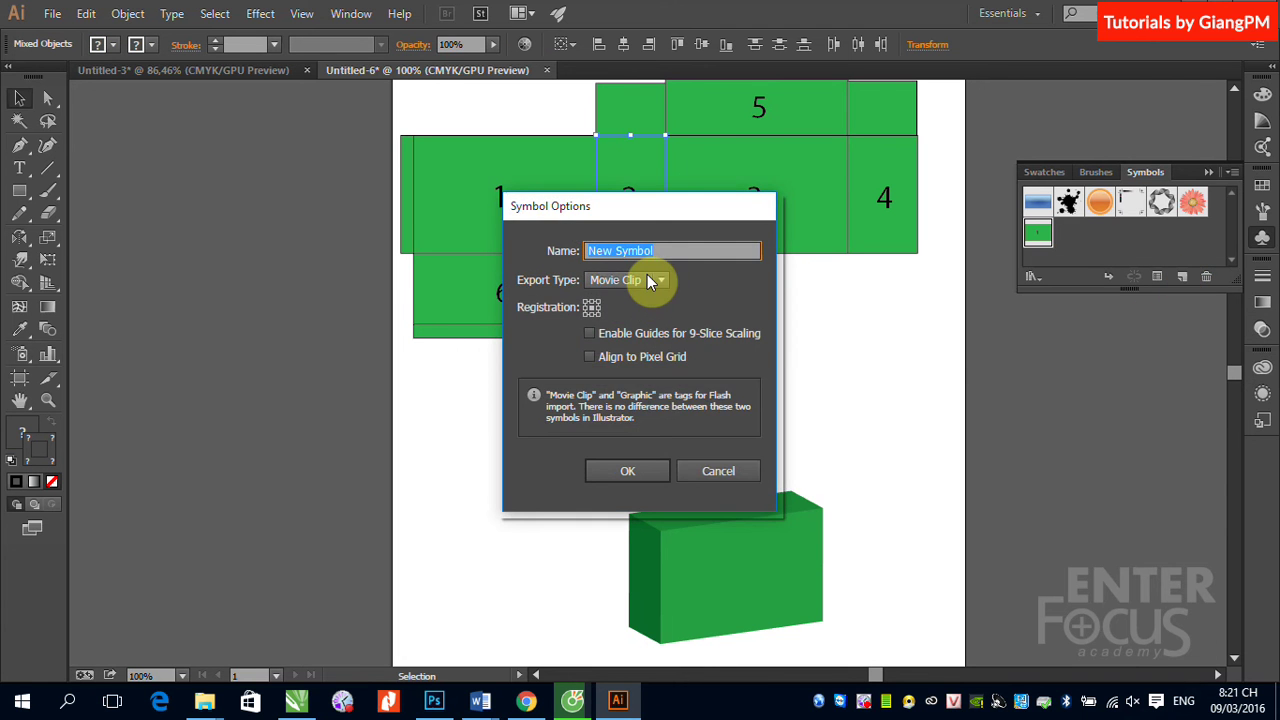
type("2")
left_click(640, 284)
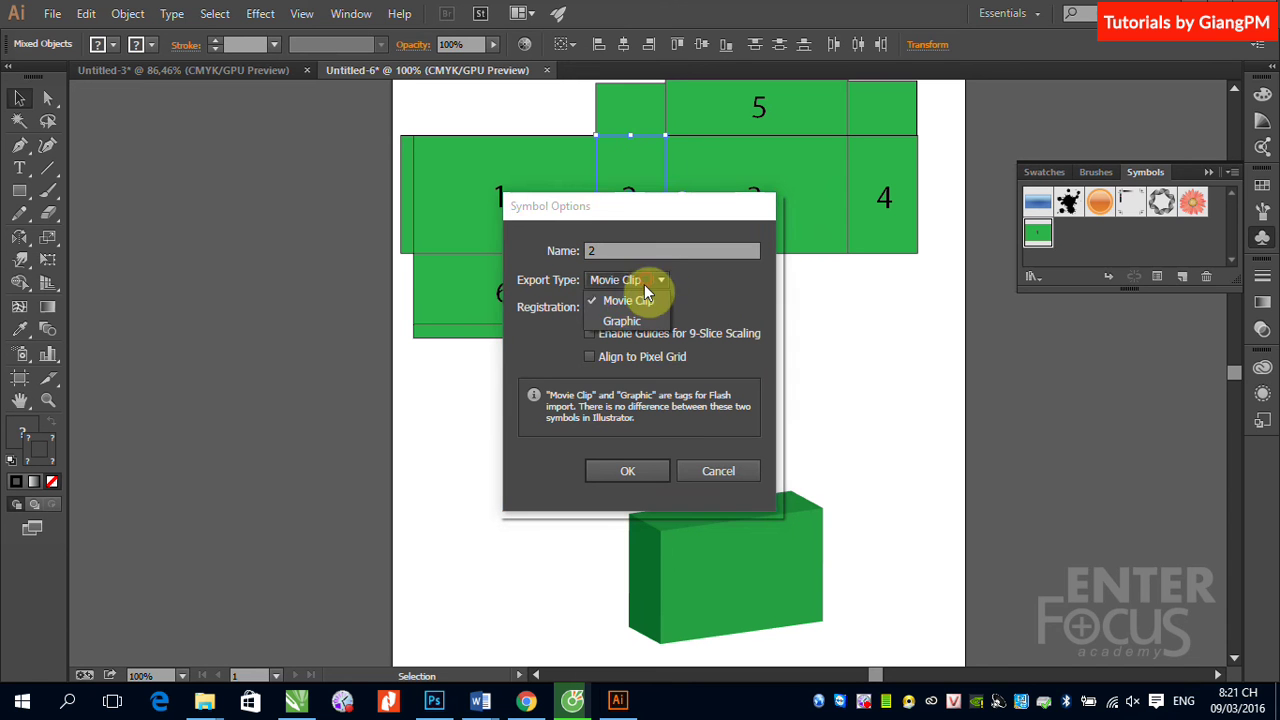
left_click(622, 323)
left_click(618, 464)
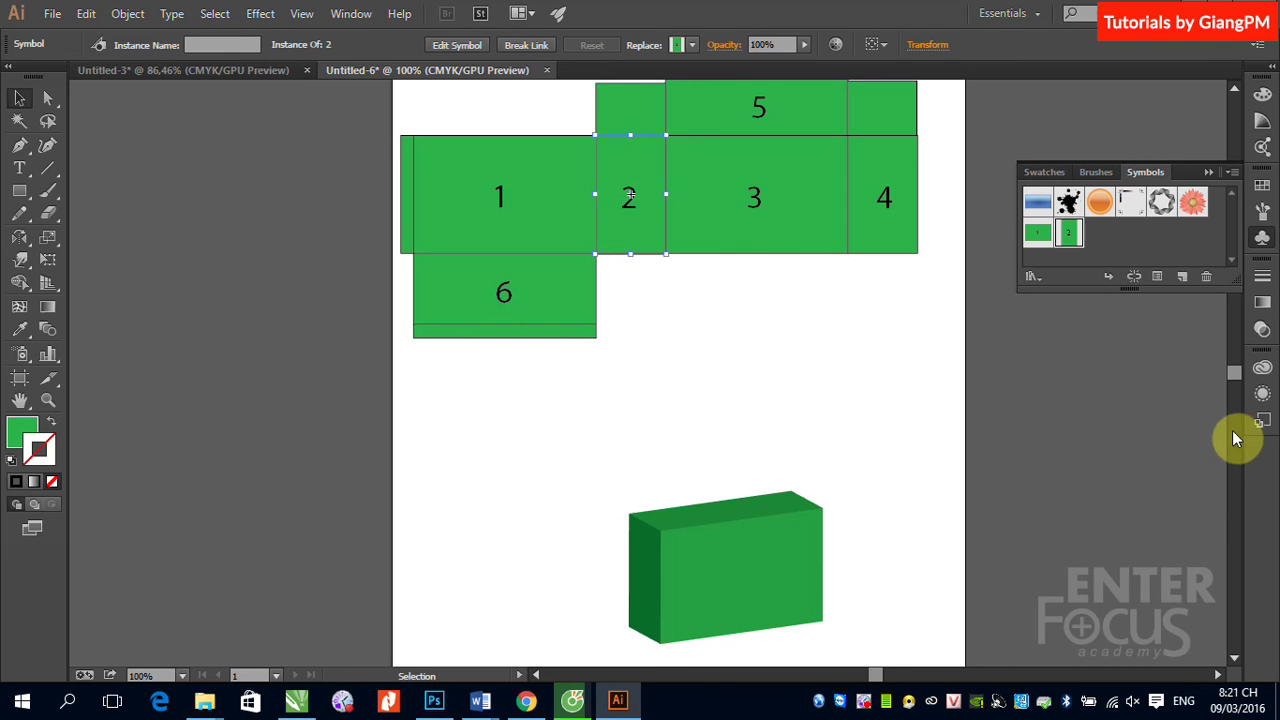
Select face 3 with its number and make it Graphic symbol 3
mouse_move(723, 295)
left_mouse_down()
mouse_move(800, 198)
mouse_move(803, 232)
left_mouse_up()
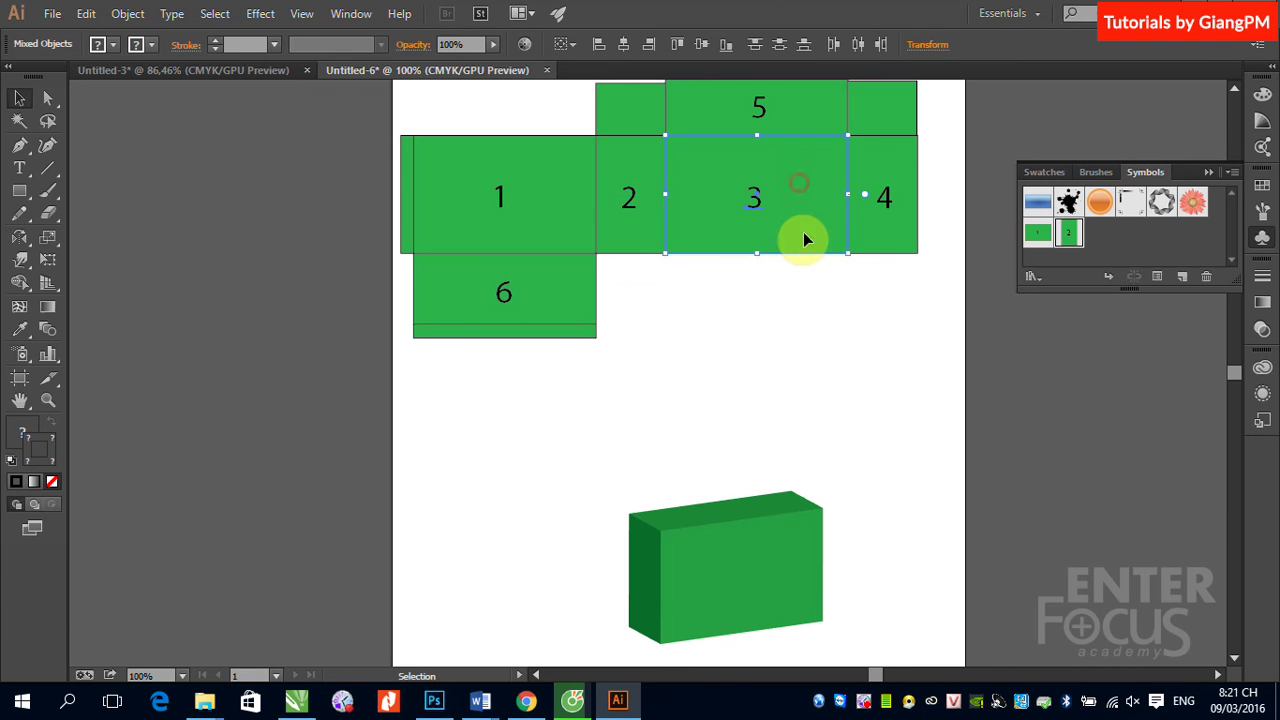
left_click(1179, 280)
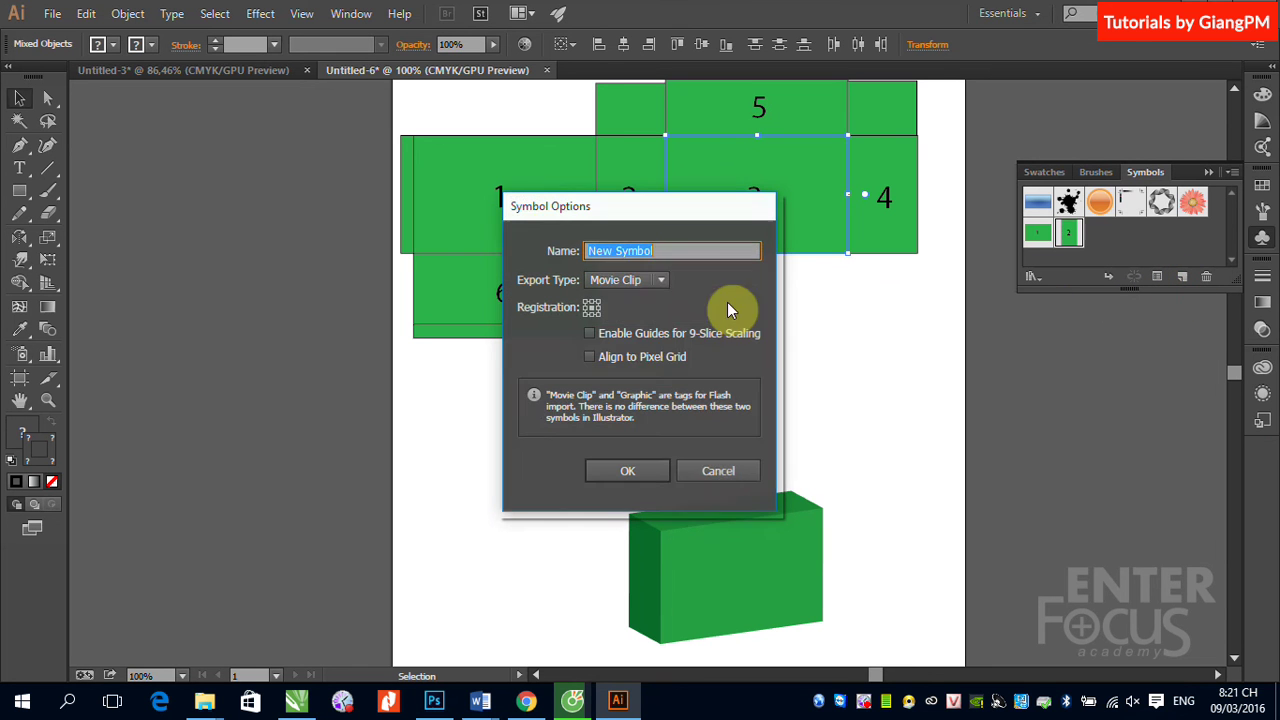
type("3")
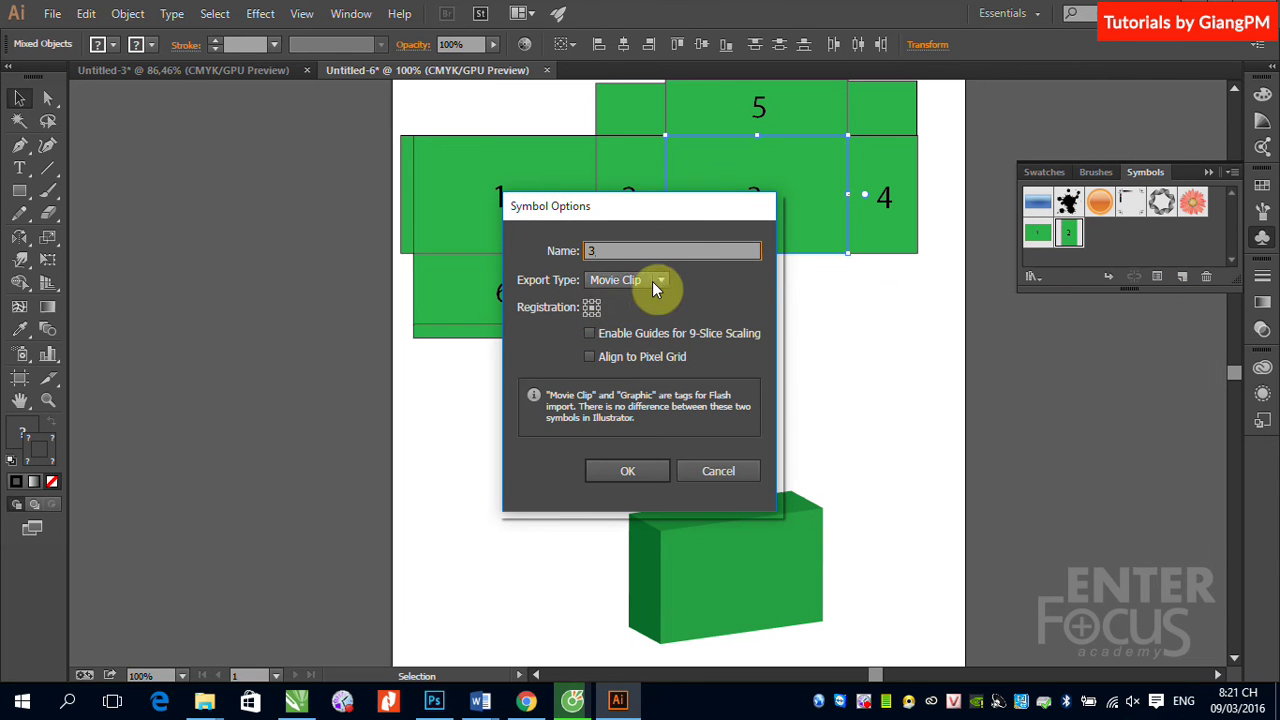
left_click(655, 284)
left_click(636, 316)
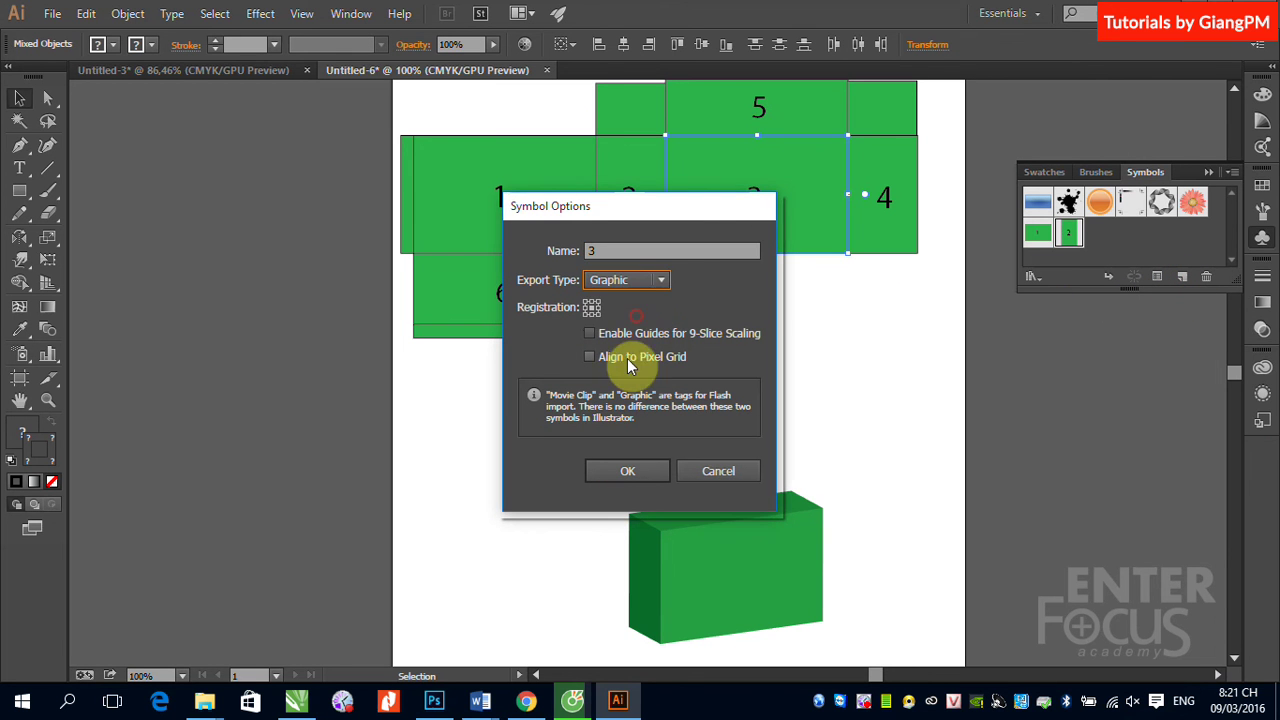
left_click(627, 471)
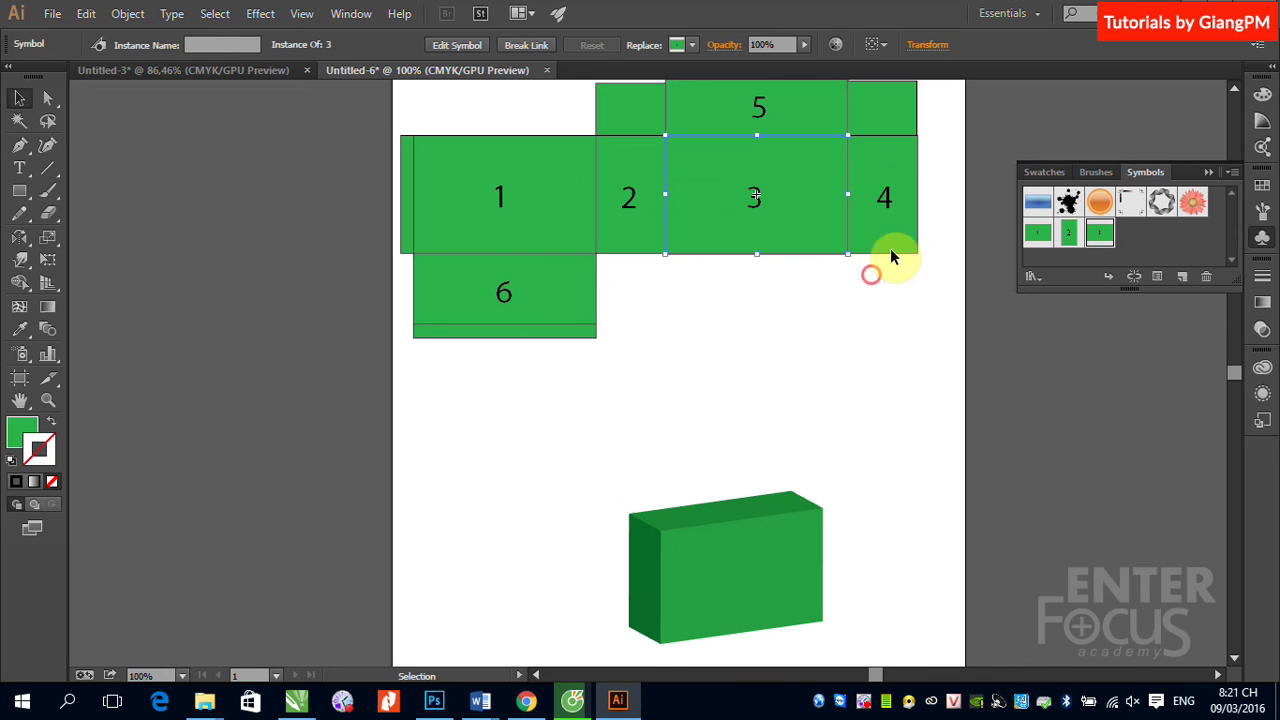
Select face 4 with its number and make it Graphic symbol 4
left_click(906, 186)
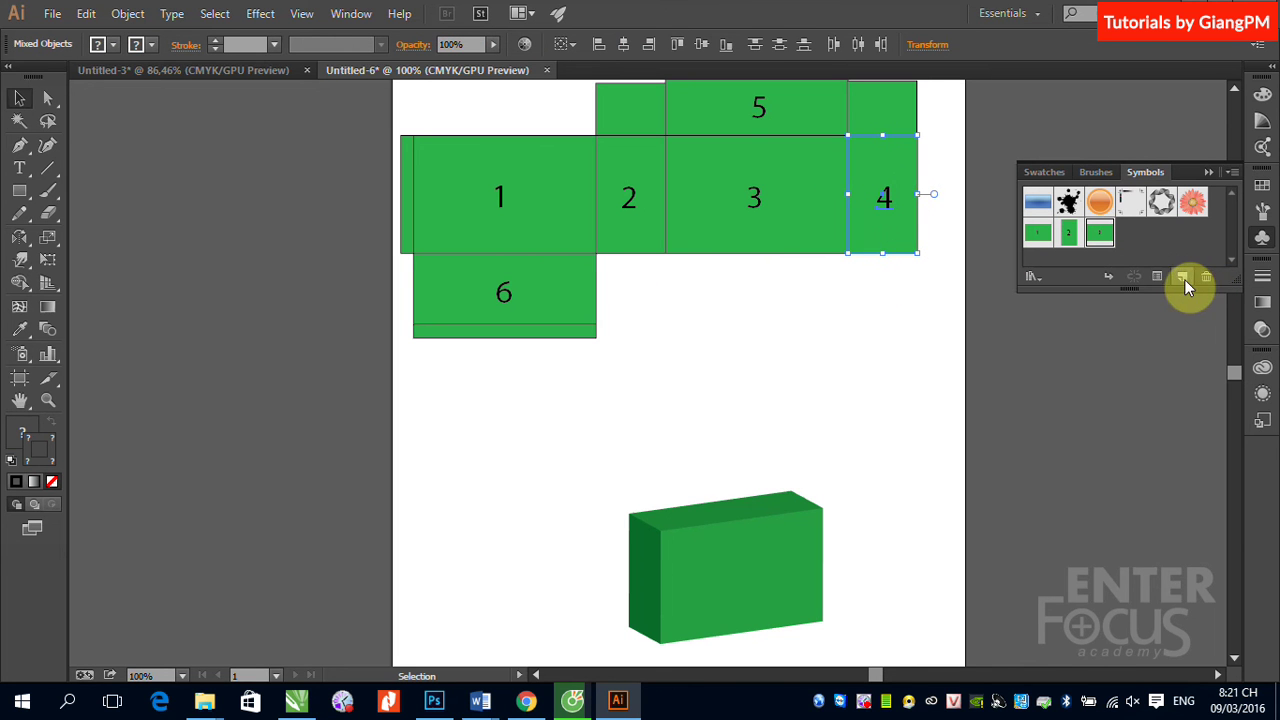
left_click(1184, 279)
type("4")
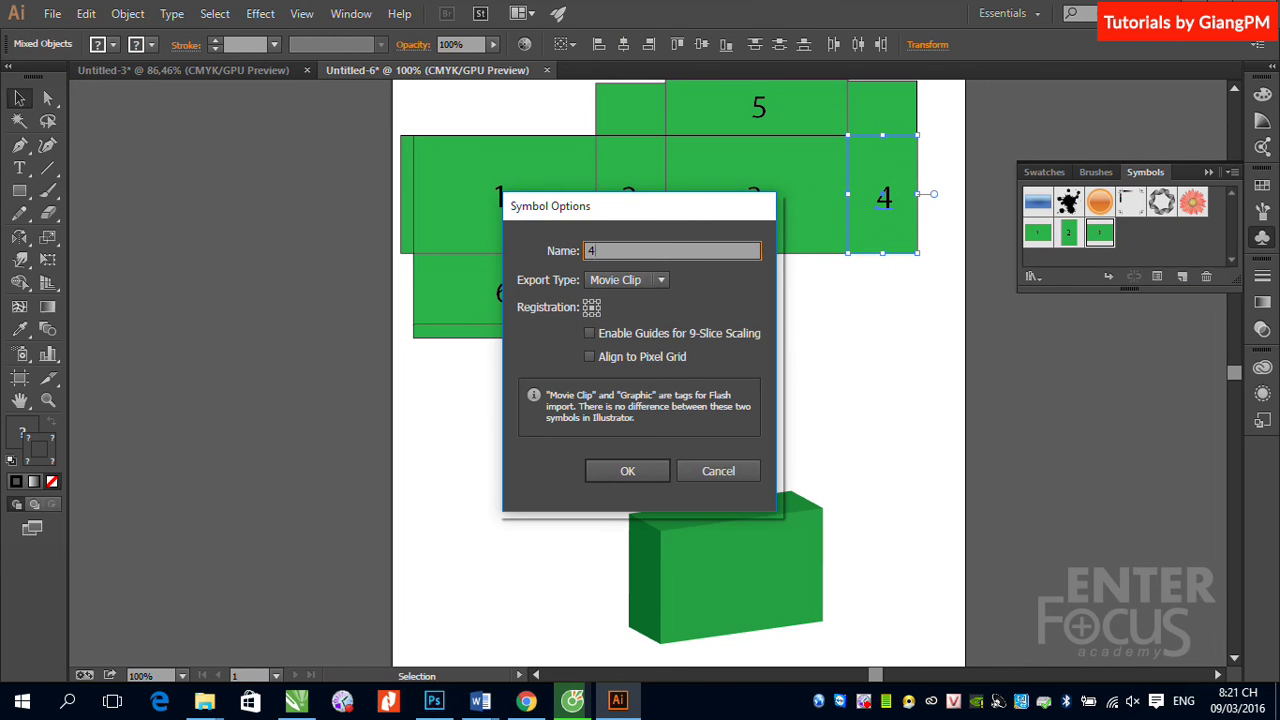
left_click(661, 278)
left_click(627, 323)
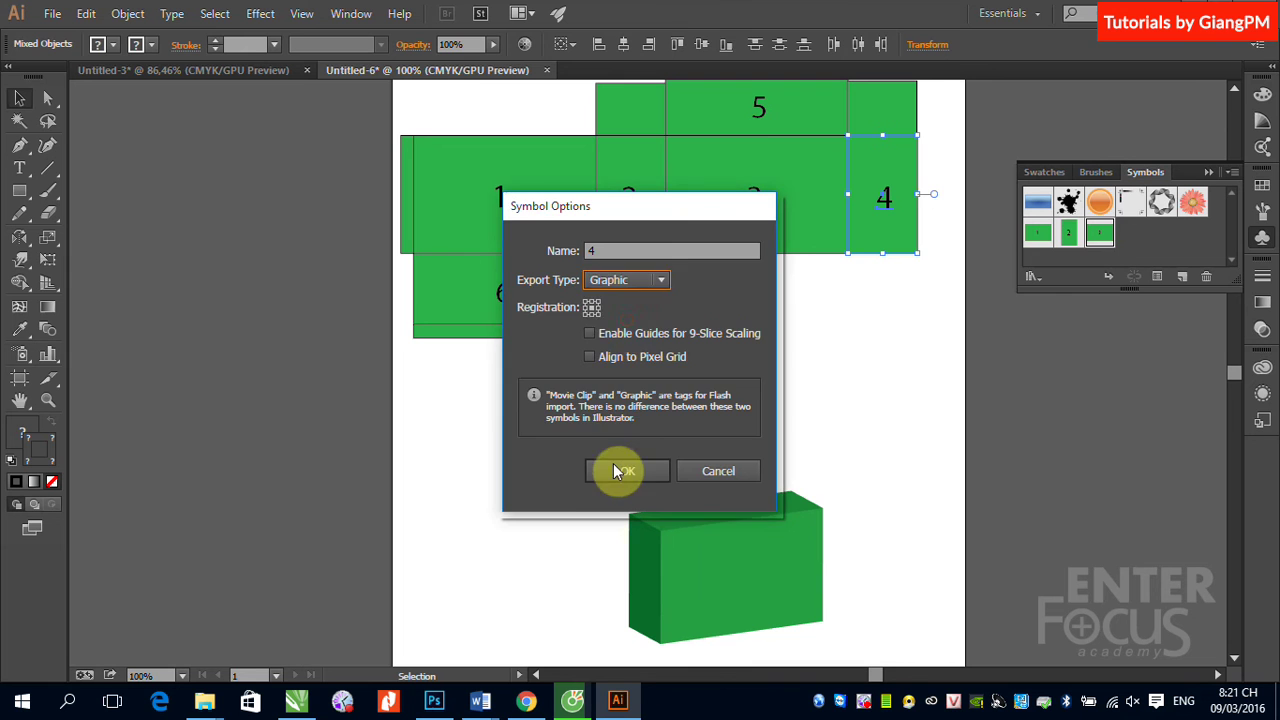
left_click(615, 466)
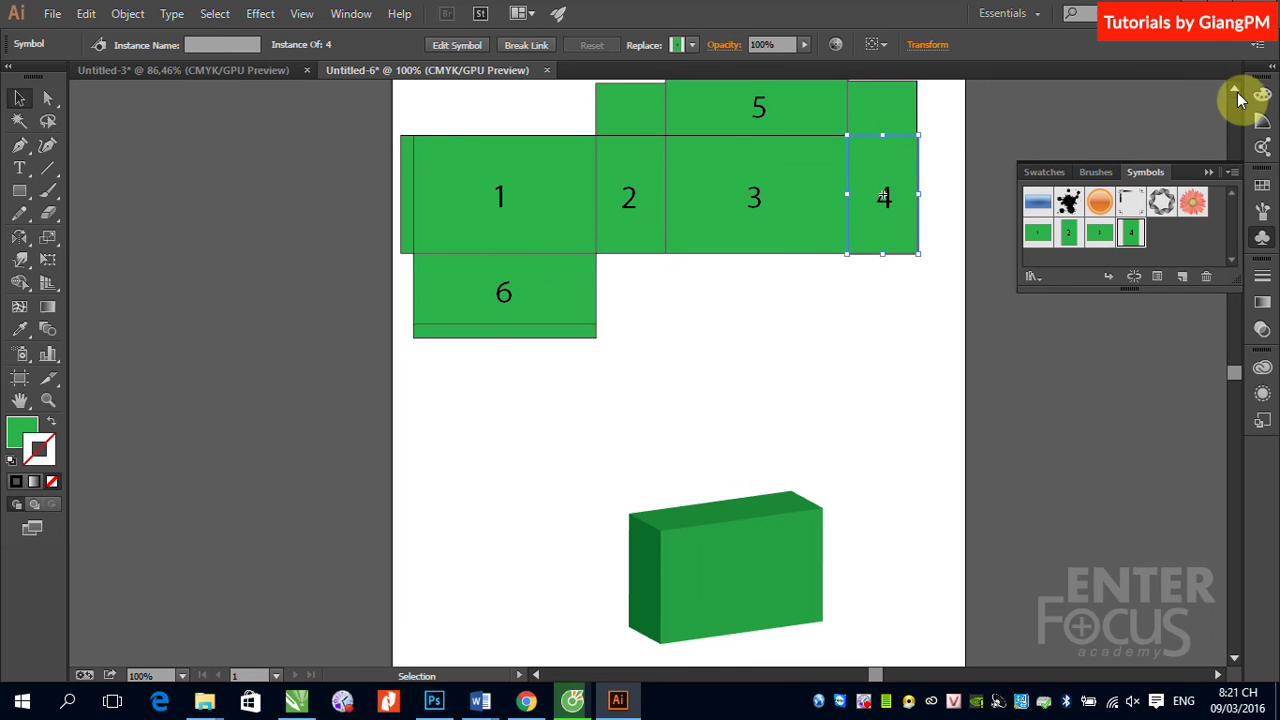
scroll(748, 134, "up", 2)
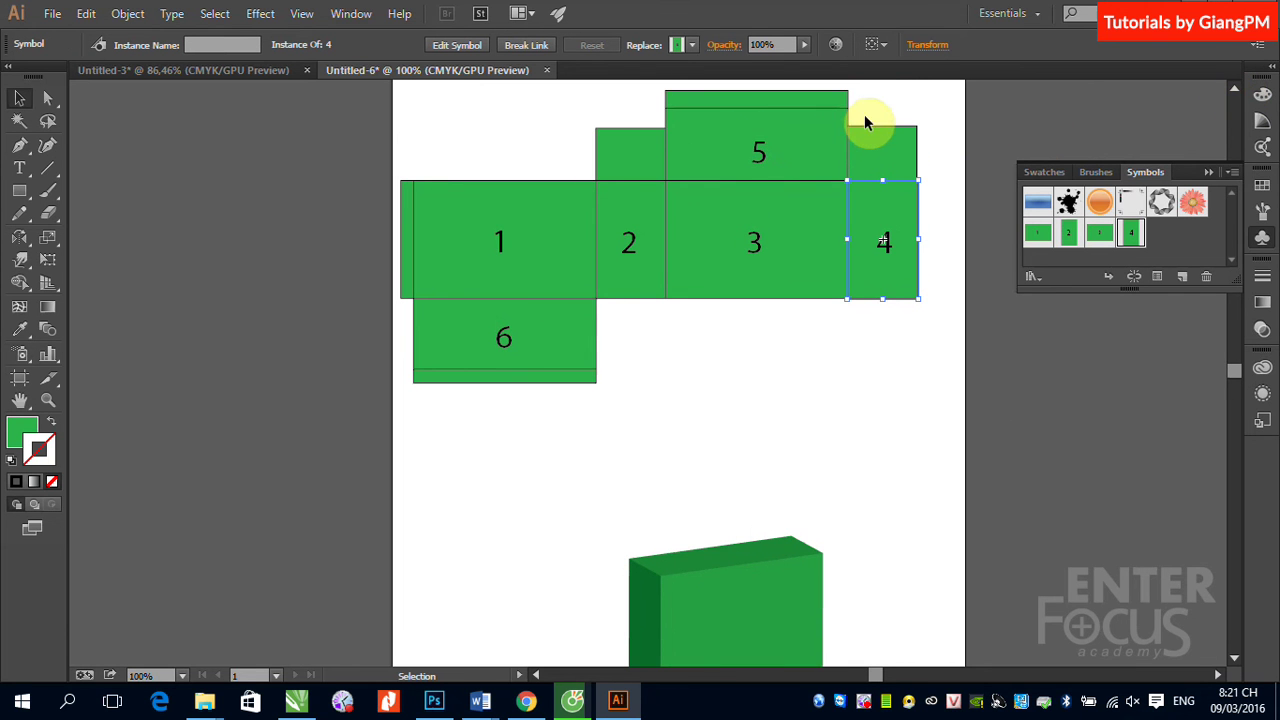
left_click_drag(863, 114, 752, 164)
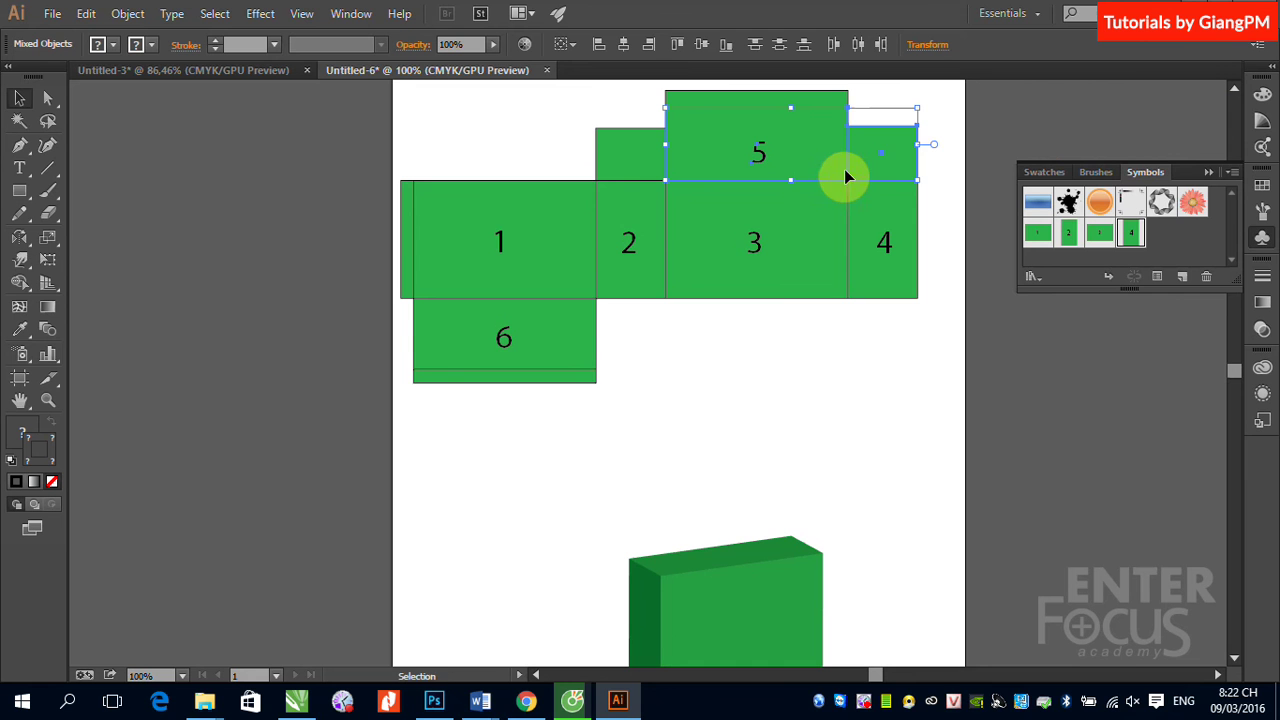
Drop the side tab from the selection and save face 5 as Graphic symbol 5
left_click(880, 168, "shift")
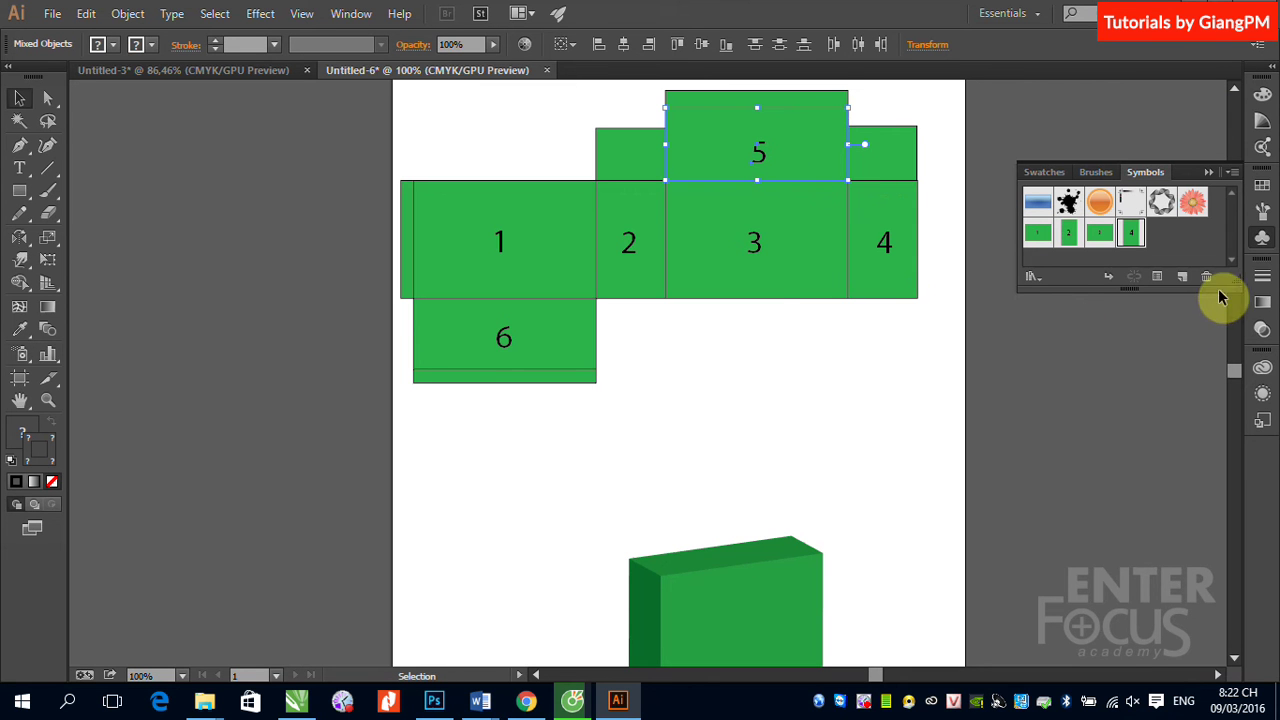
left_click(1182, 276)
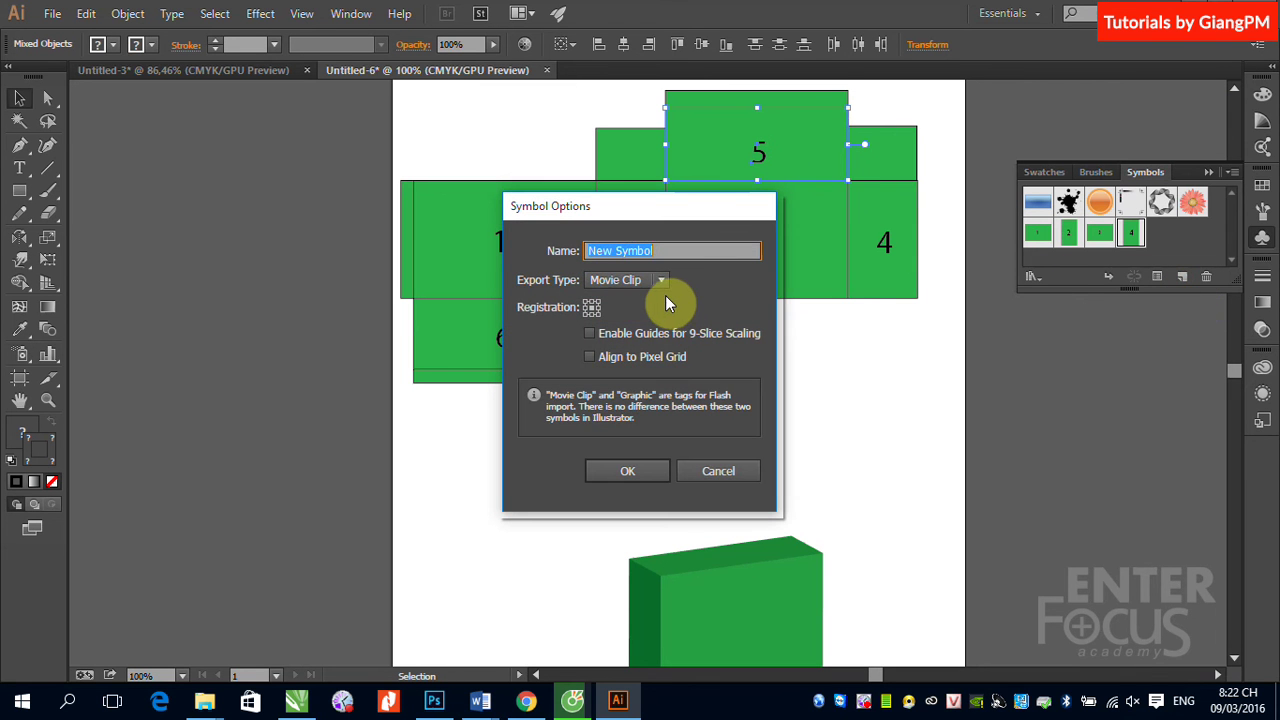
type("5")
left_click(659, 280)
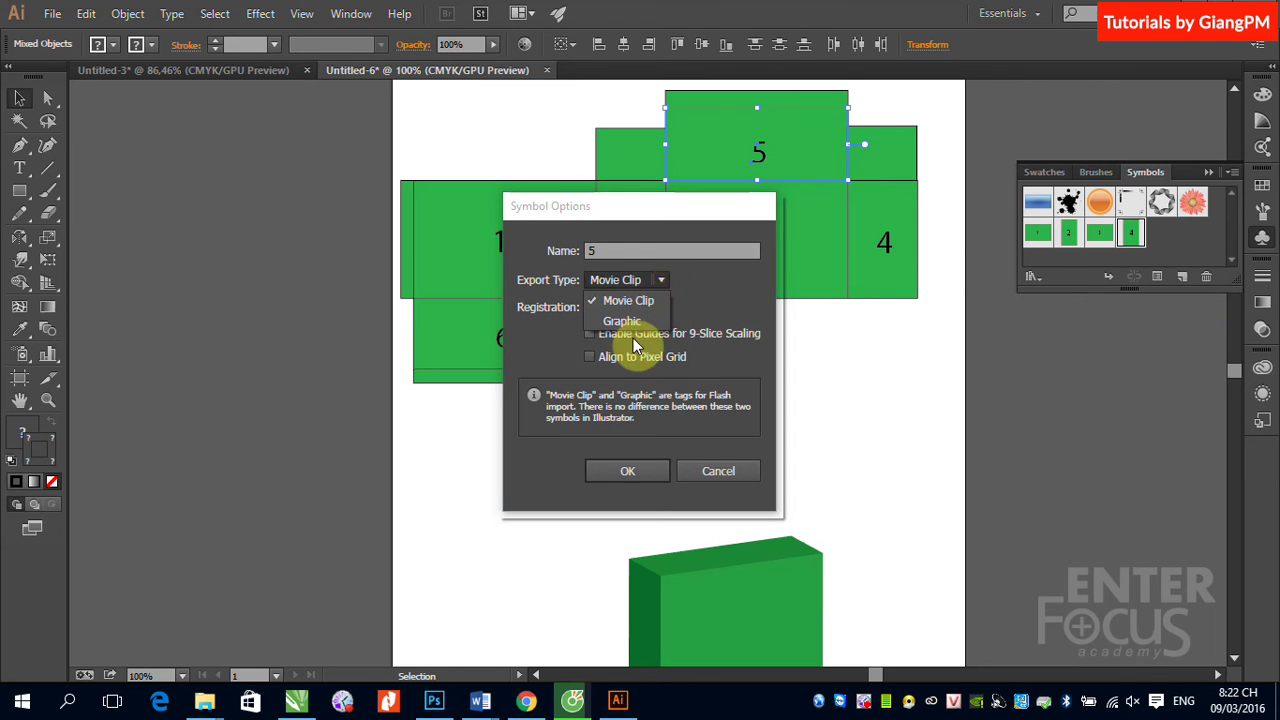
left_click(614, 320)
left_click(627, 471)
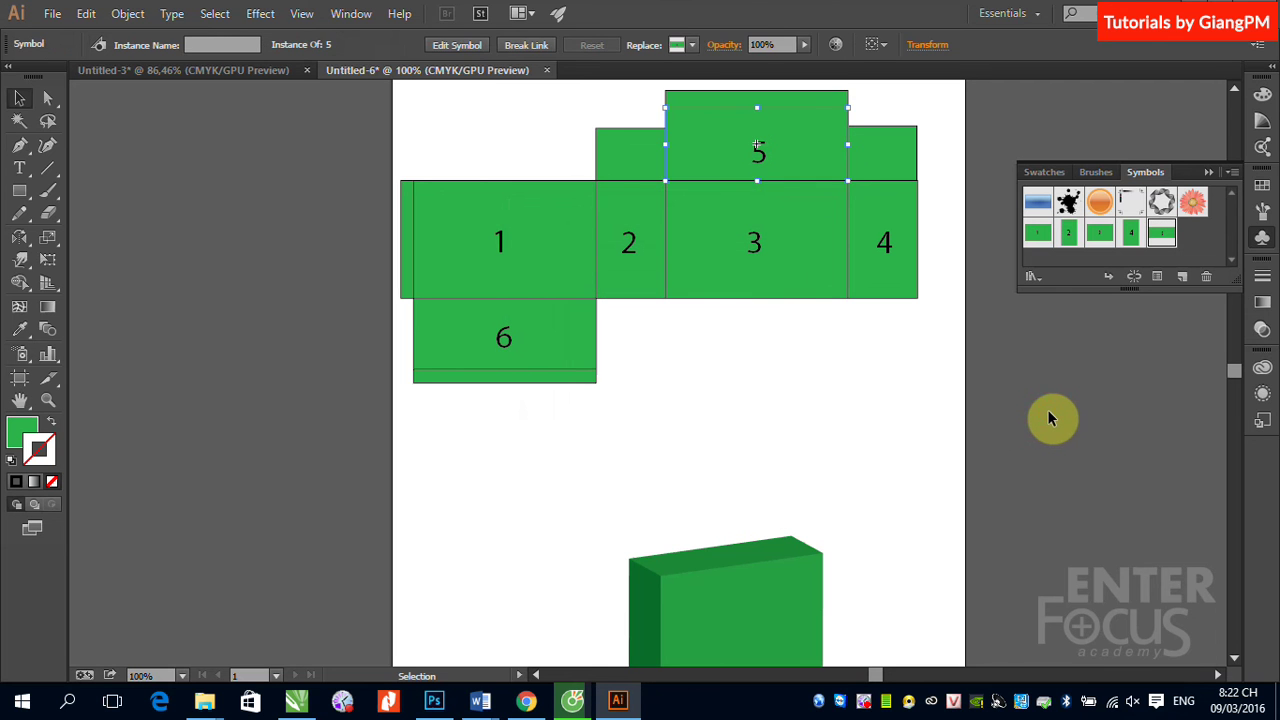
left_click(1060, 414)
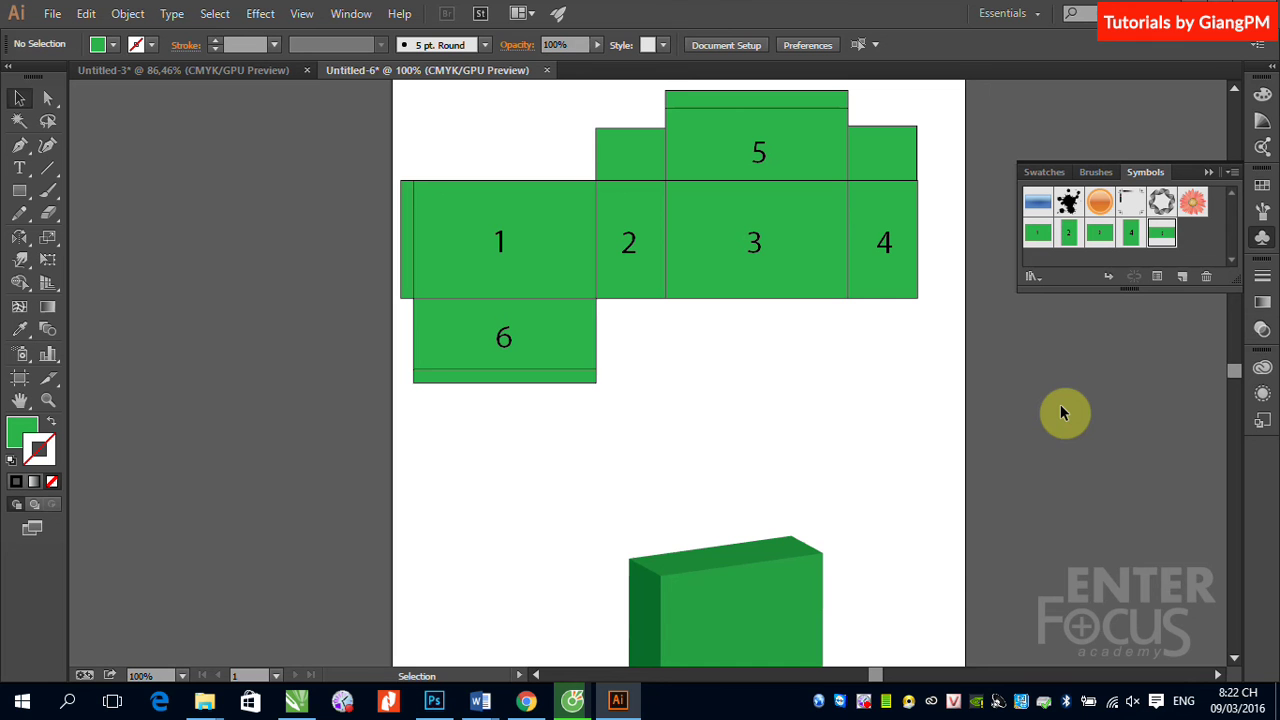
Reopen the green box's 3D Extrude & Bevel settings from the Appearance panel with Preview on
left_click(1237, 377)
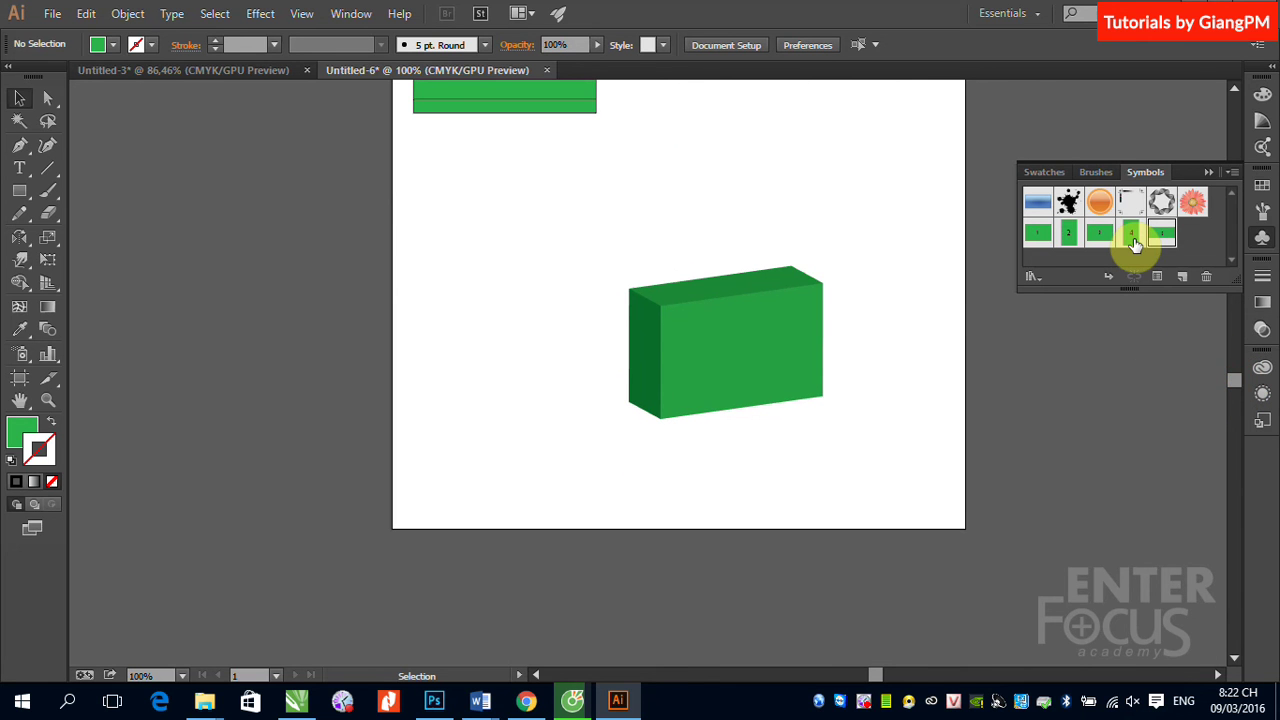
left_click(730, 344)
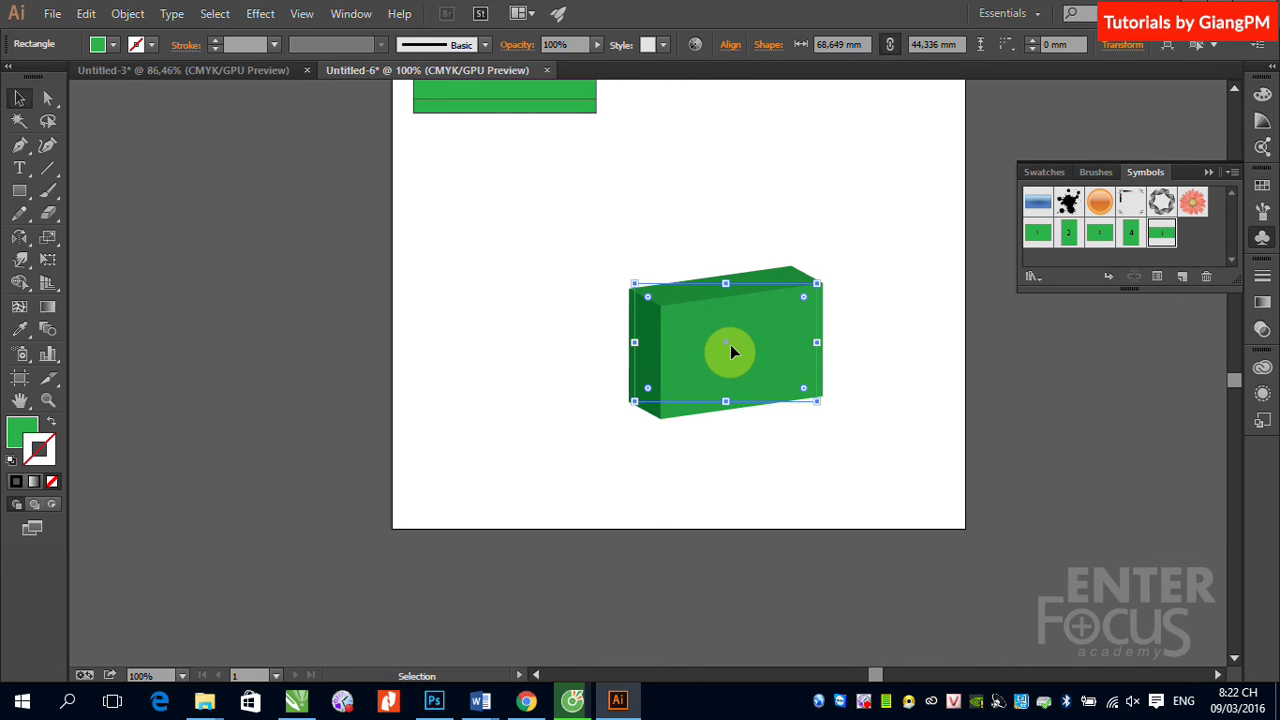
left_click(1260, 399)
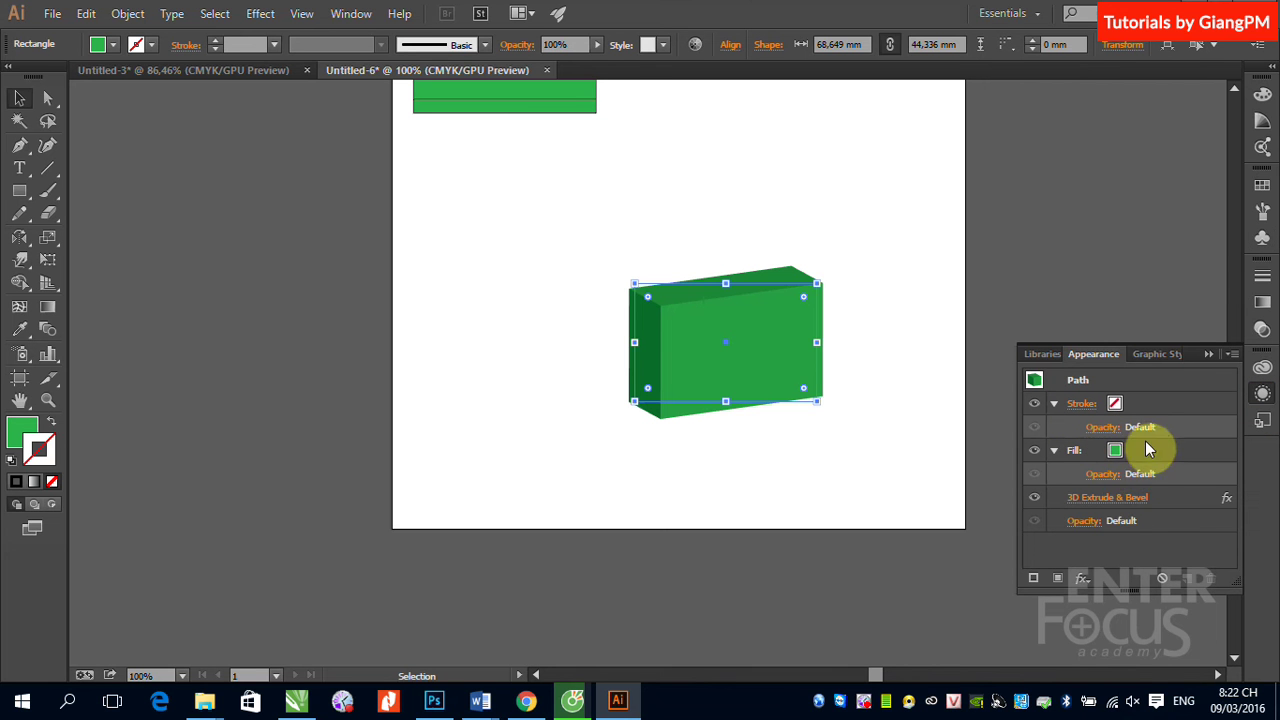
left_click(1098, 500)
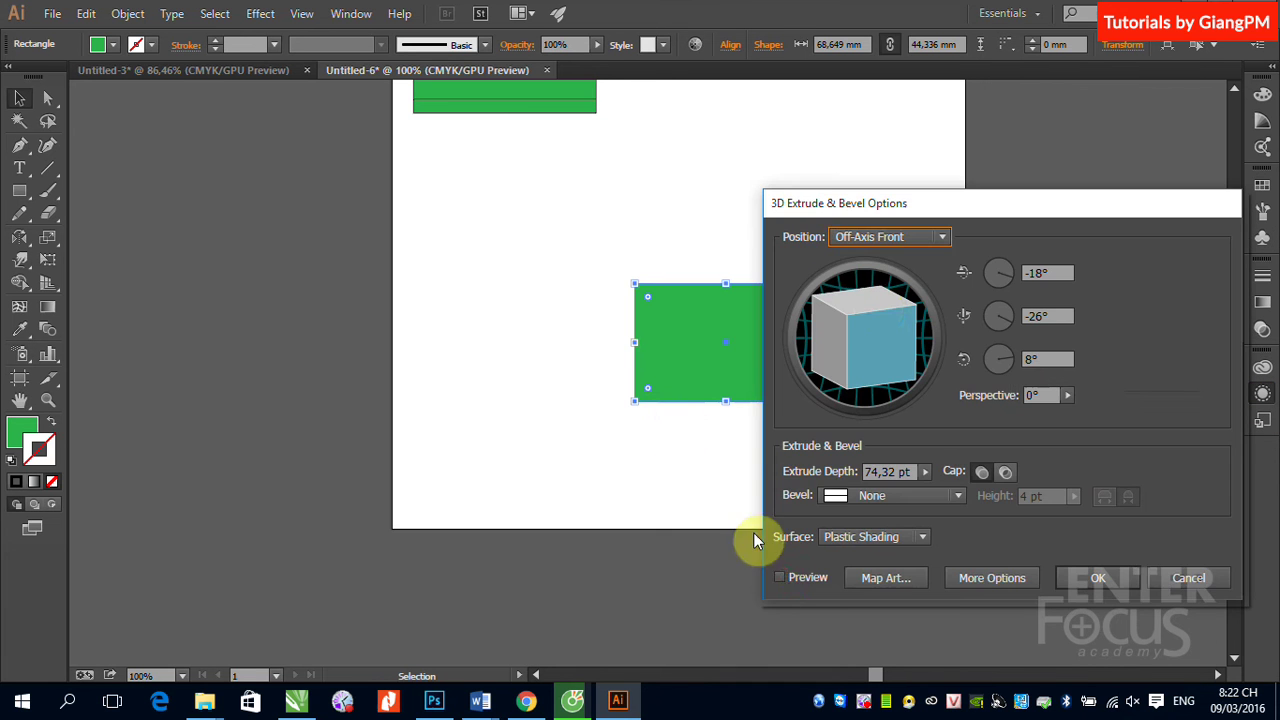
left_click(783, 578)
left_click_drag(935, 203, 997, 183)
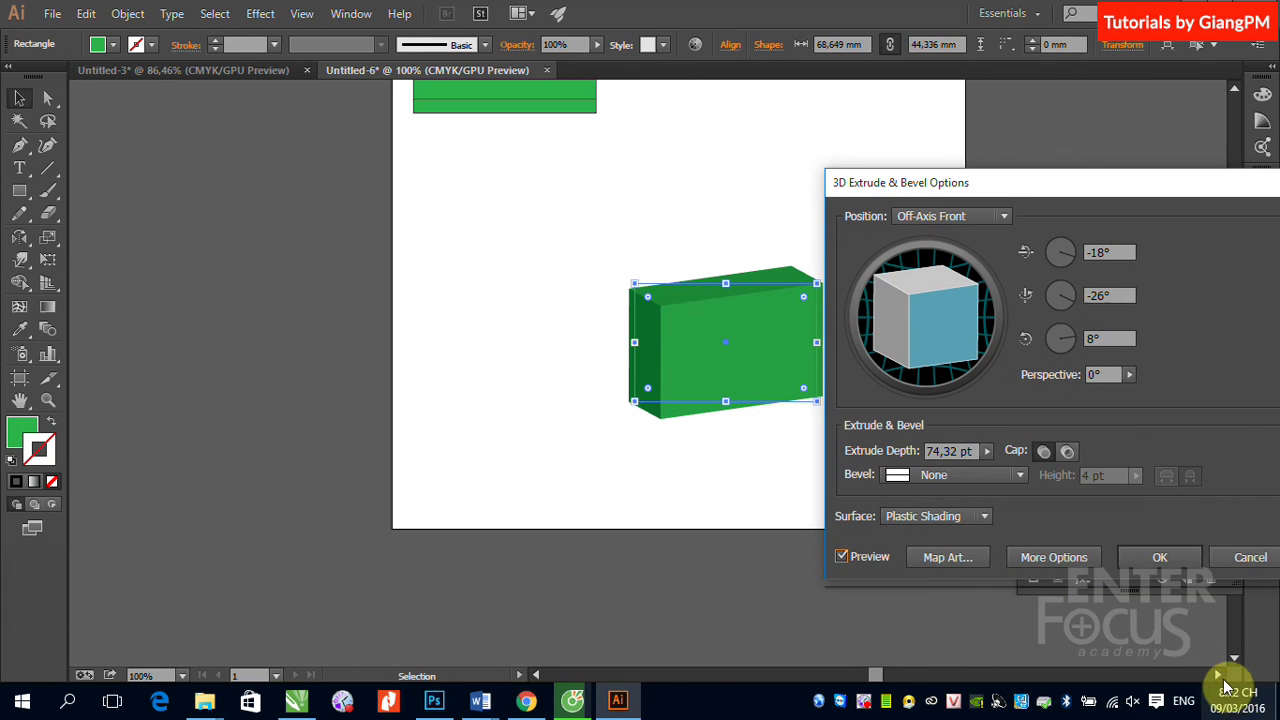
left_click_drag(990, 186, 285, 164)
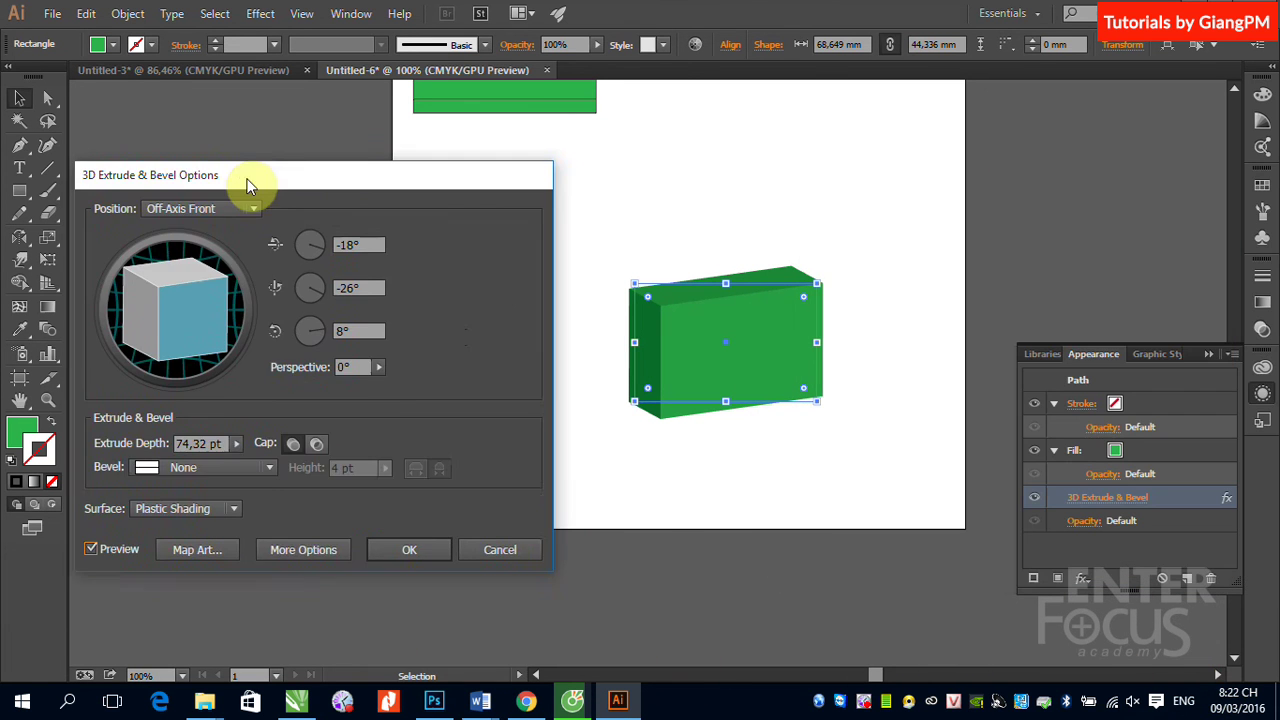
In Map Art, map symbol 1 onto surface 1, the box's front face
left_click(236, 535)
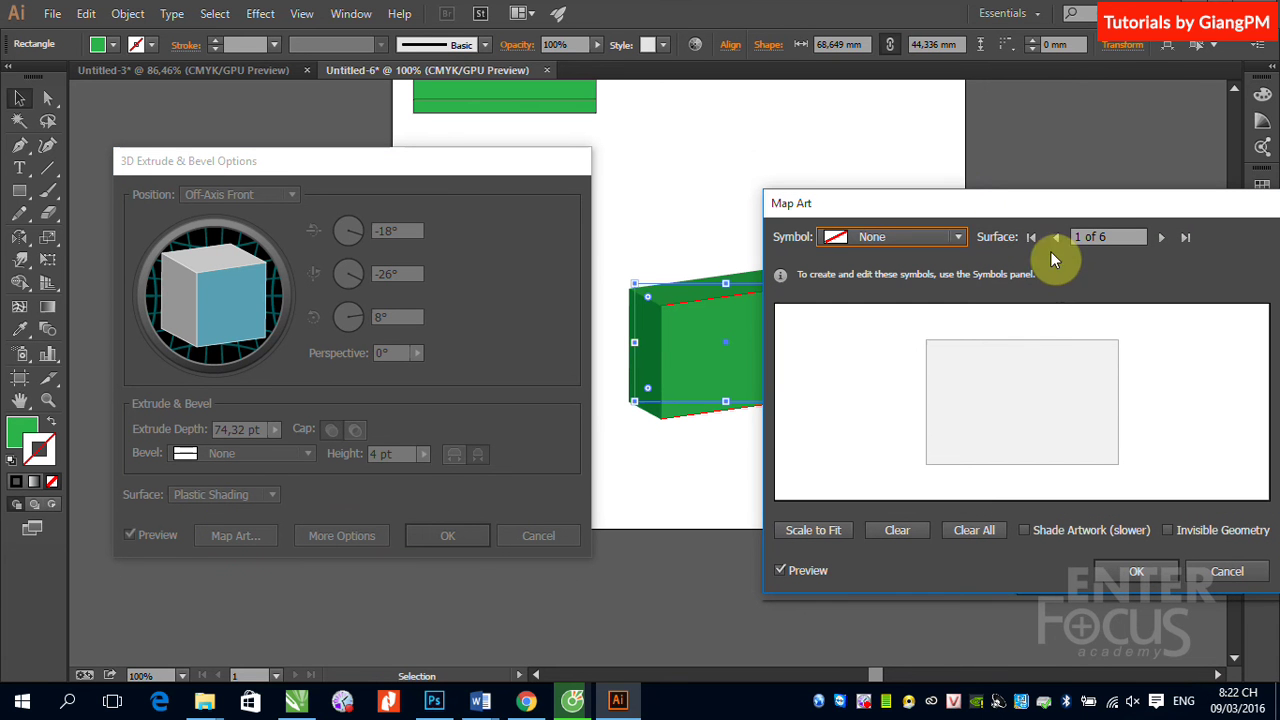
left_click(958, 237)
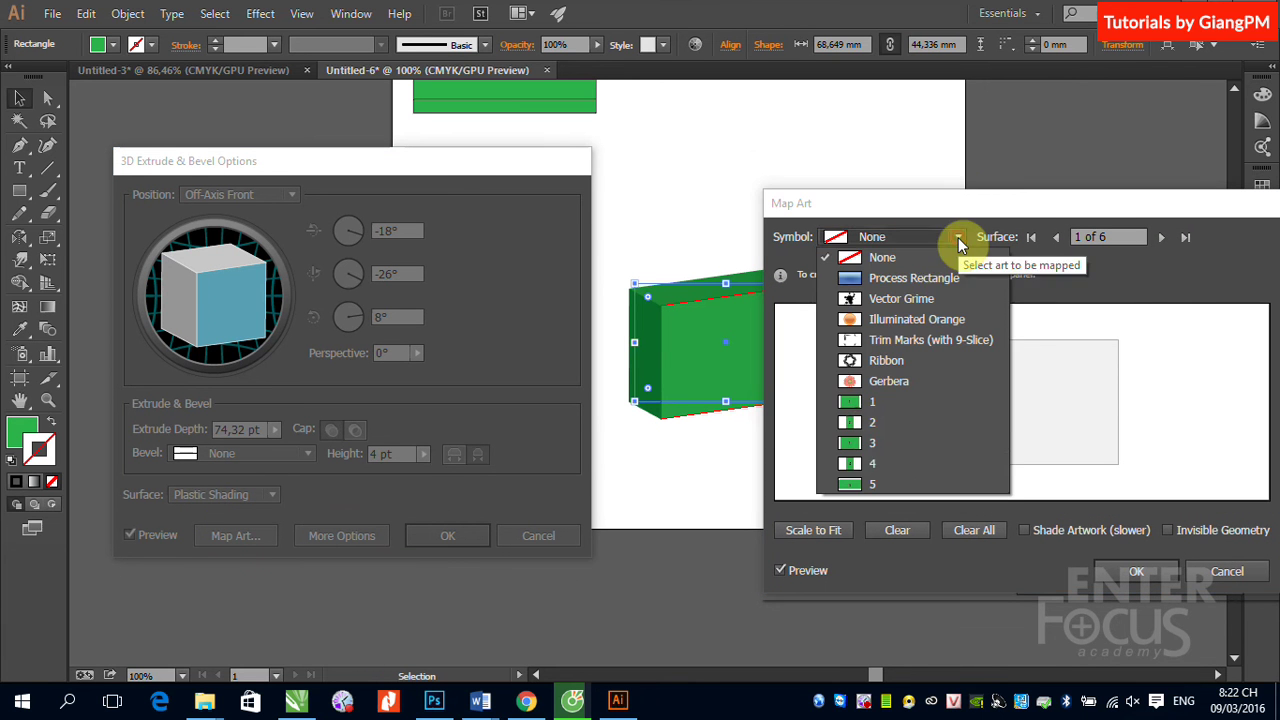
left_click(850, 401)
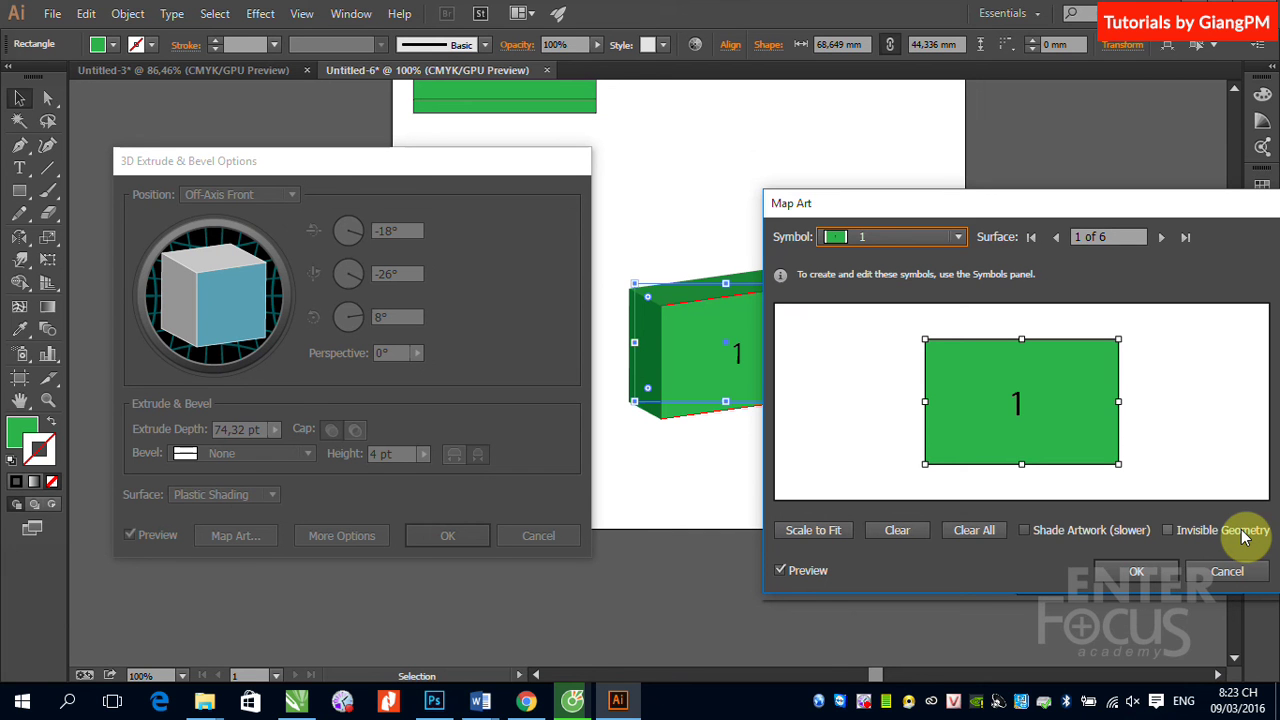
left_click(1161, 237)
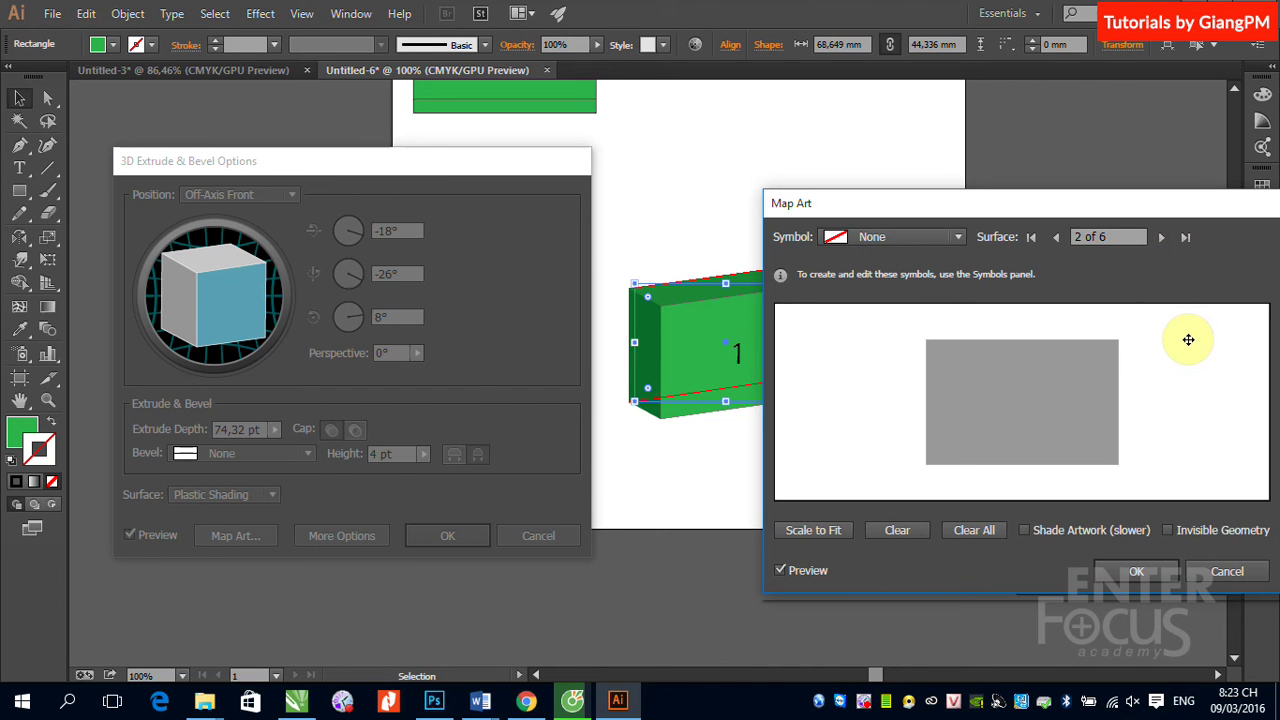
Map symbol 2 onto surface 5, rotating and positioning it along the box's side
left_click(1161, 237)
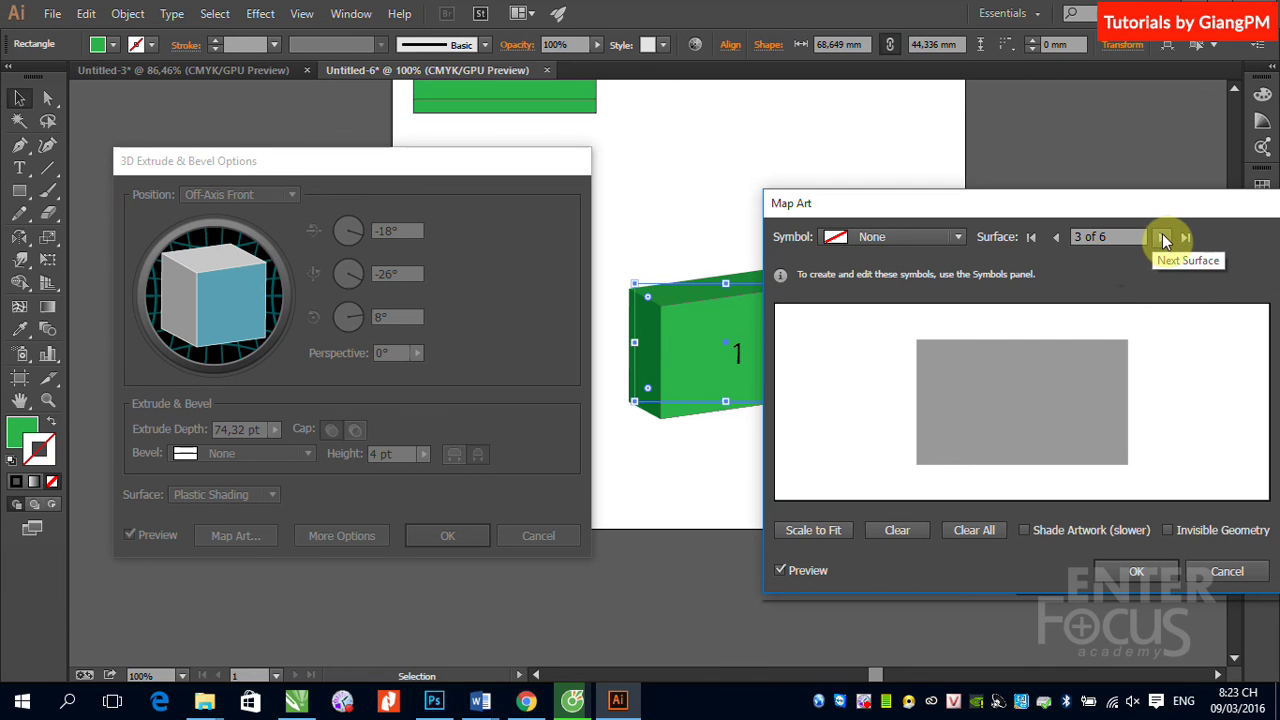
left_click(1162, 237)
left_click(1162, 237)
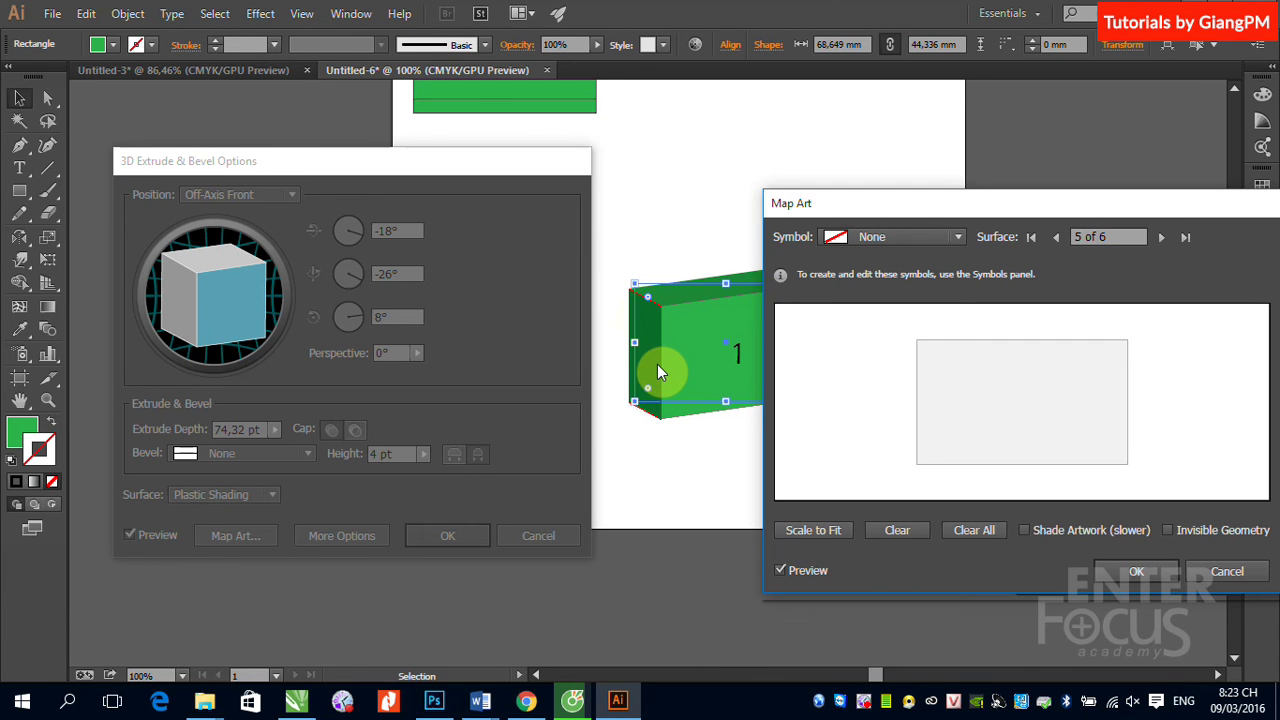
left_click(958, 236)
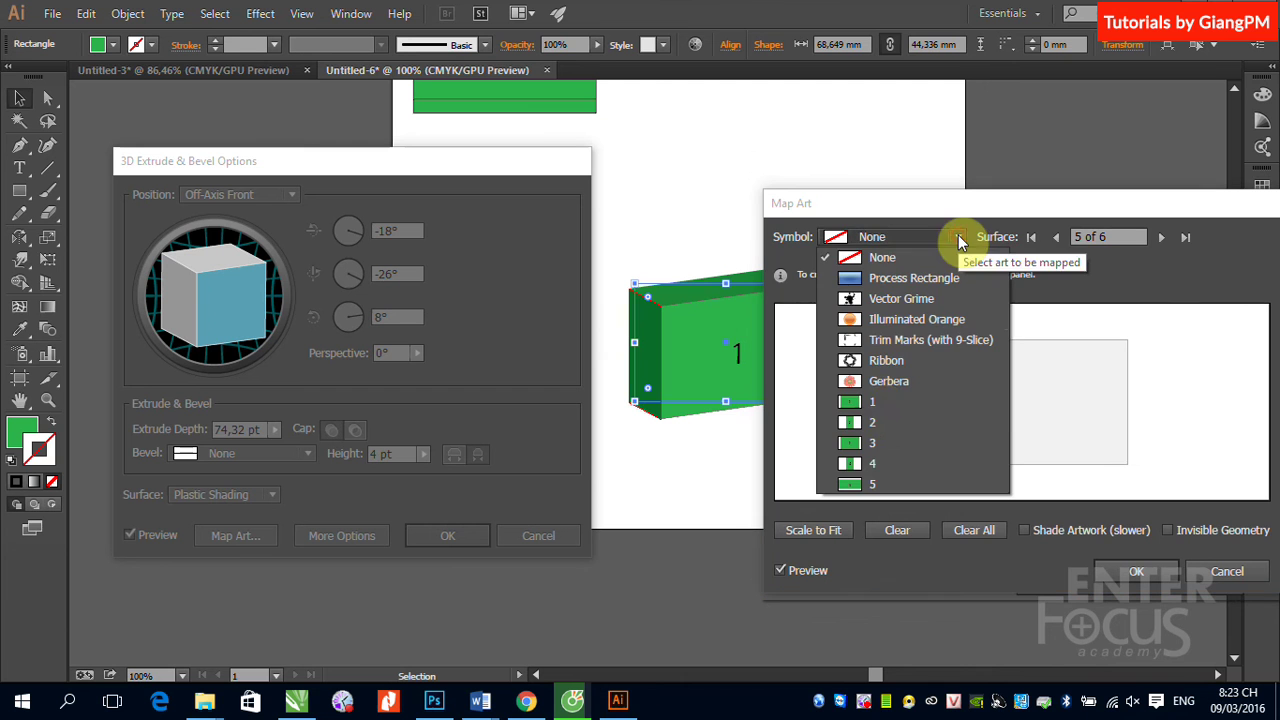
left_click(879, 422)
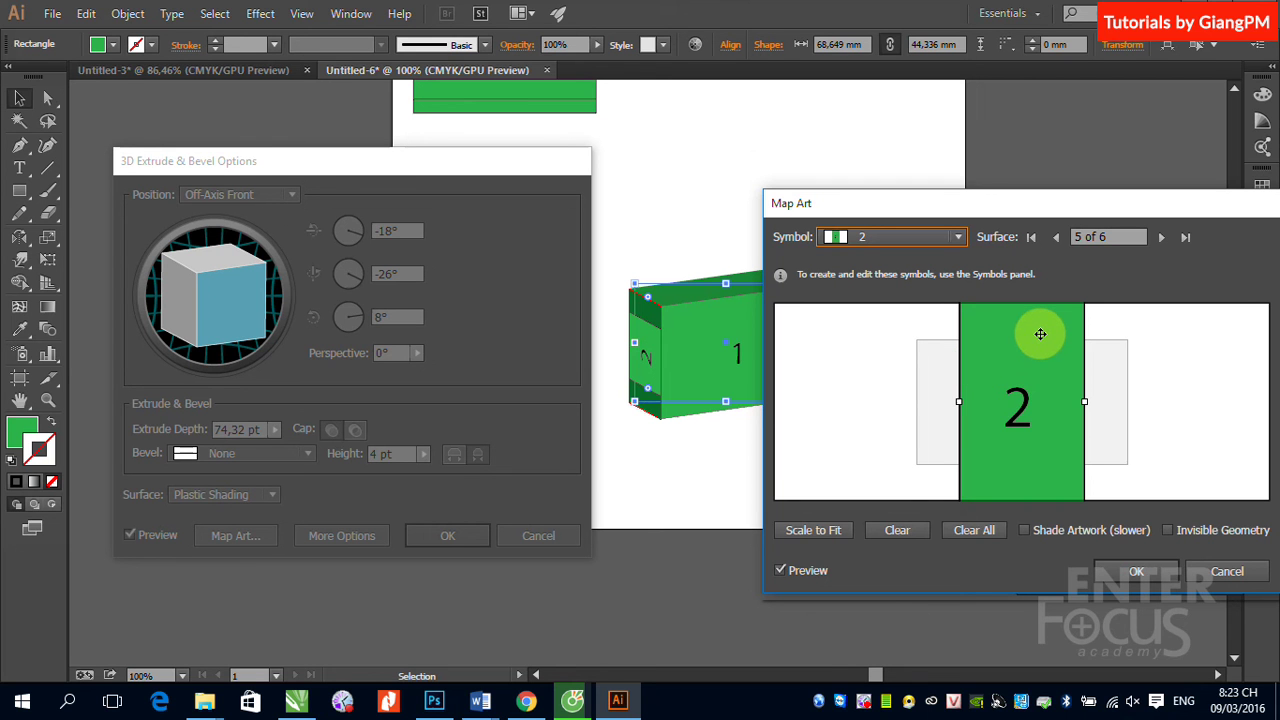
left_click_drag(1043, 333, 1048, 360)
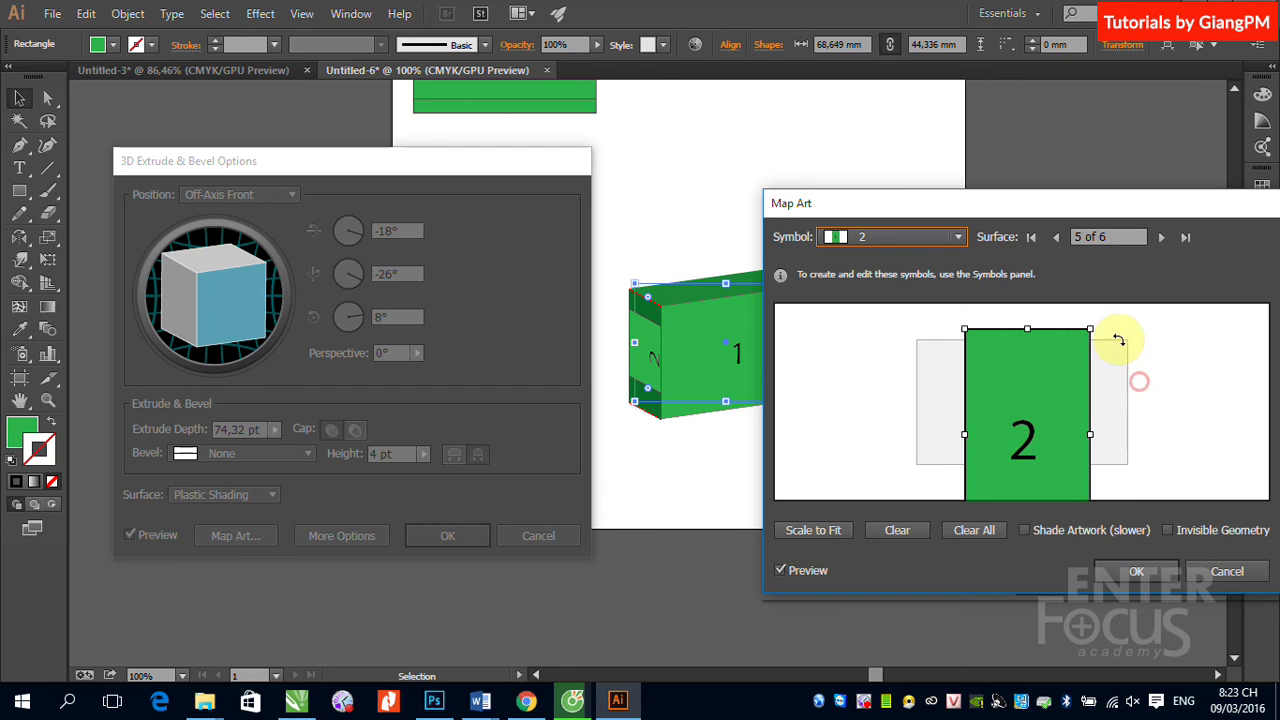
mouse_move(1094, 320)
left_mouse_down()
mouse_move(1143, 467)
mouse_move(1115, 488)
left_mouse_up()
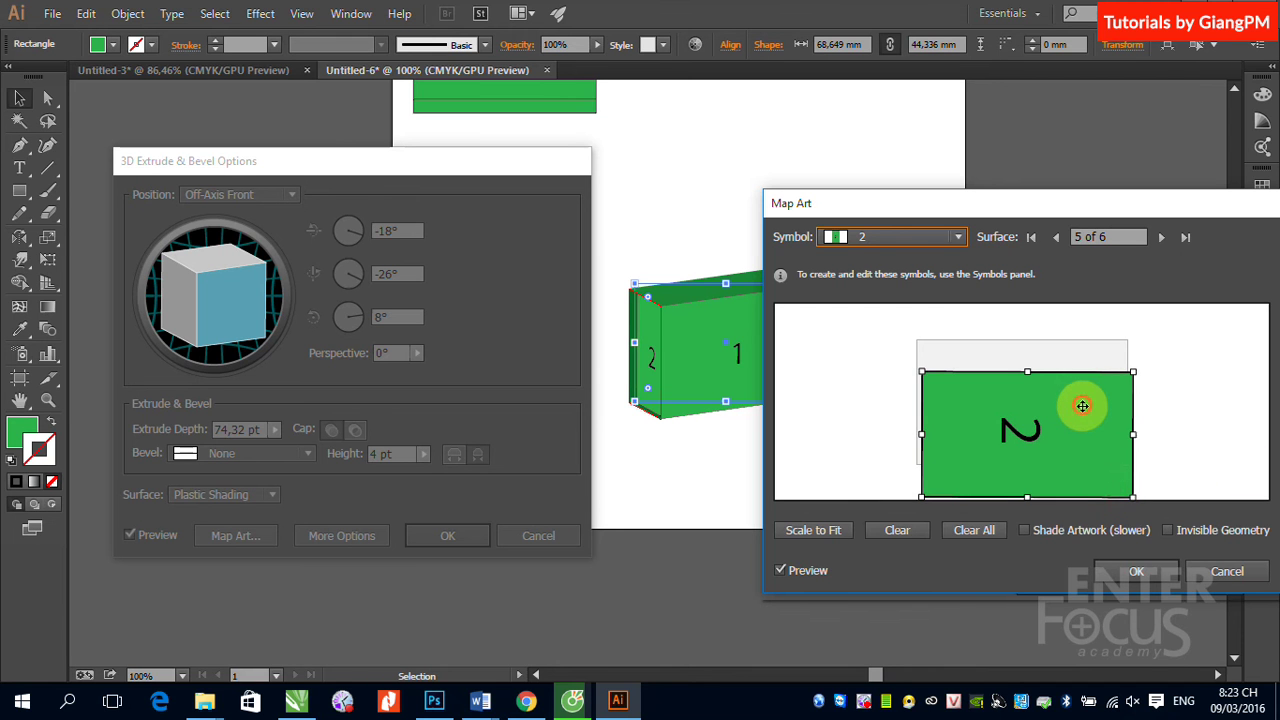
left_click_drag(1078, 410, 1078, 375)
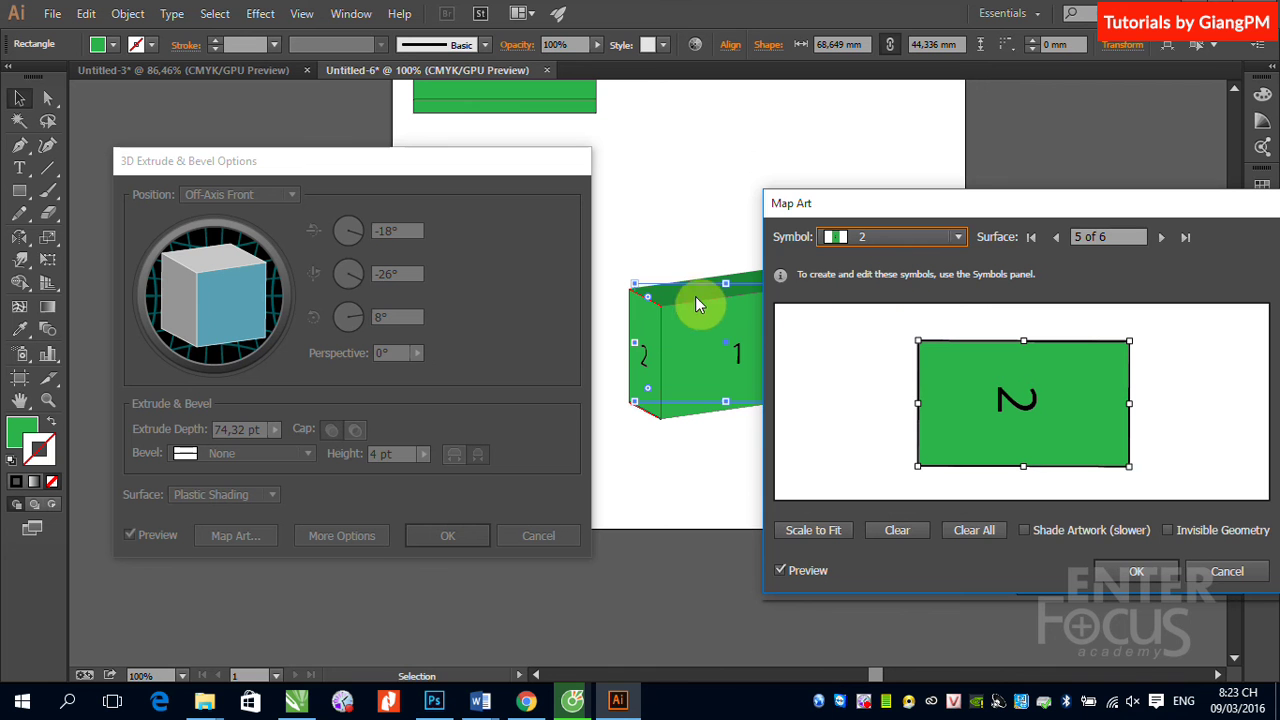
left_click(1161, 237)
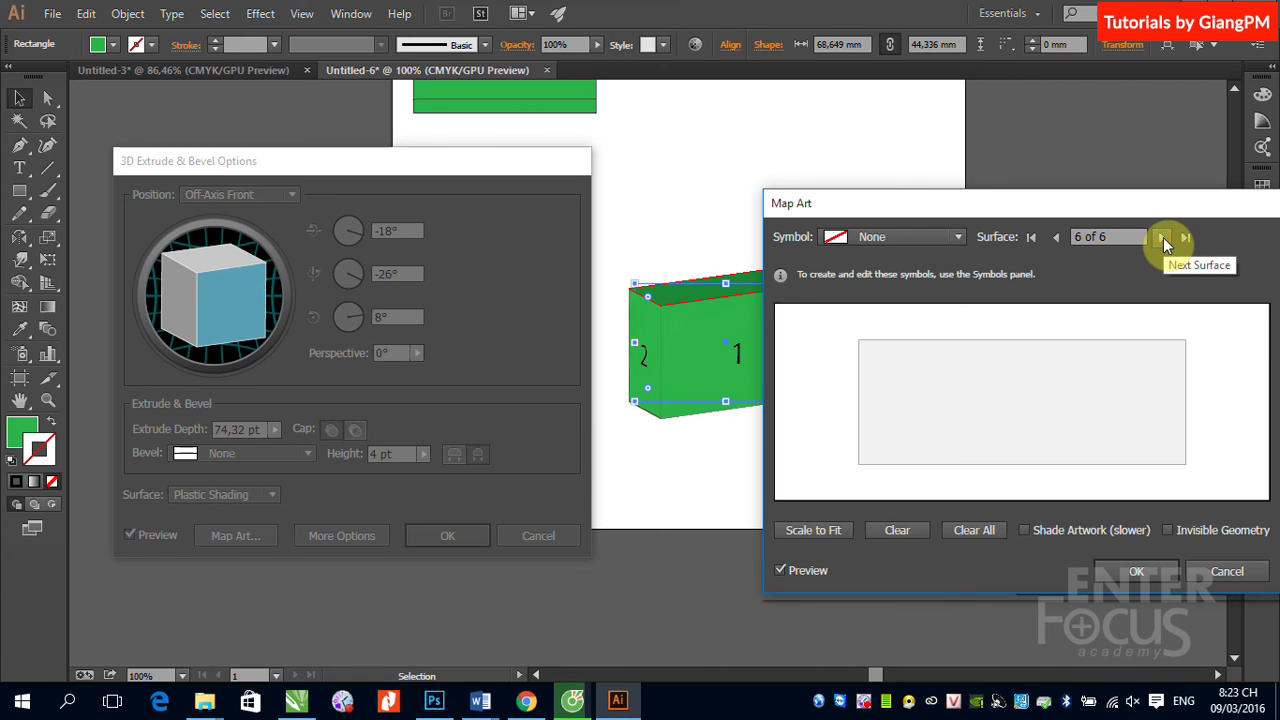
Map symbol 5 onto surface 6, the top, and confirm both 3D dialogs
left_click(958, 238)
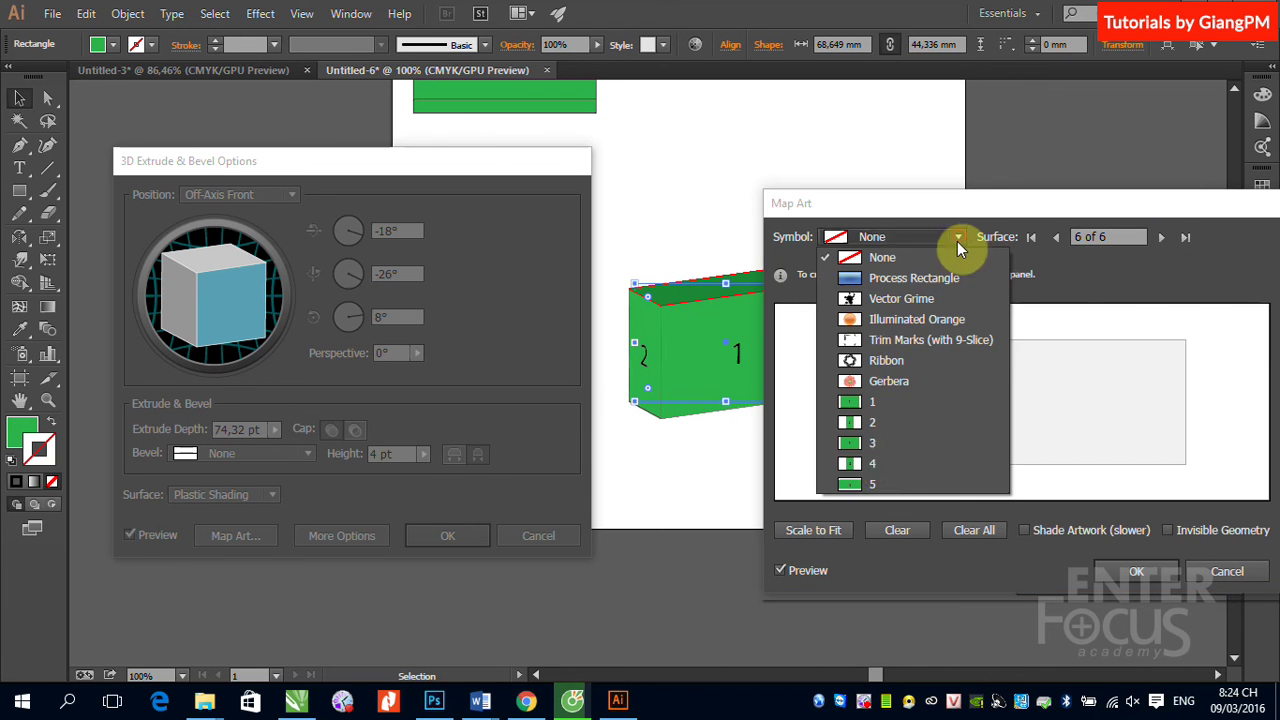
left_click(872, 485)
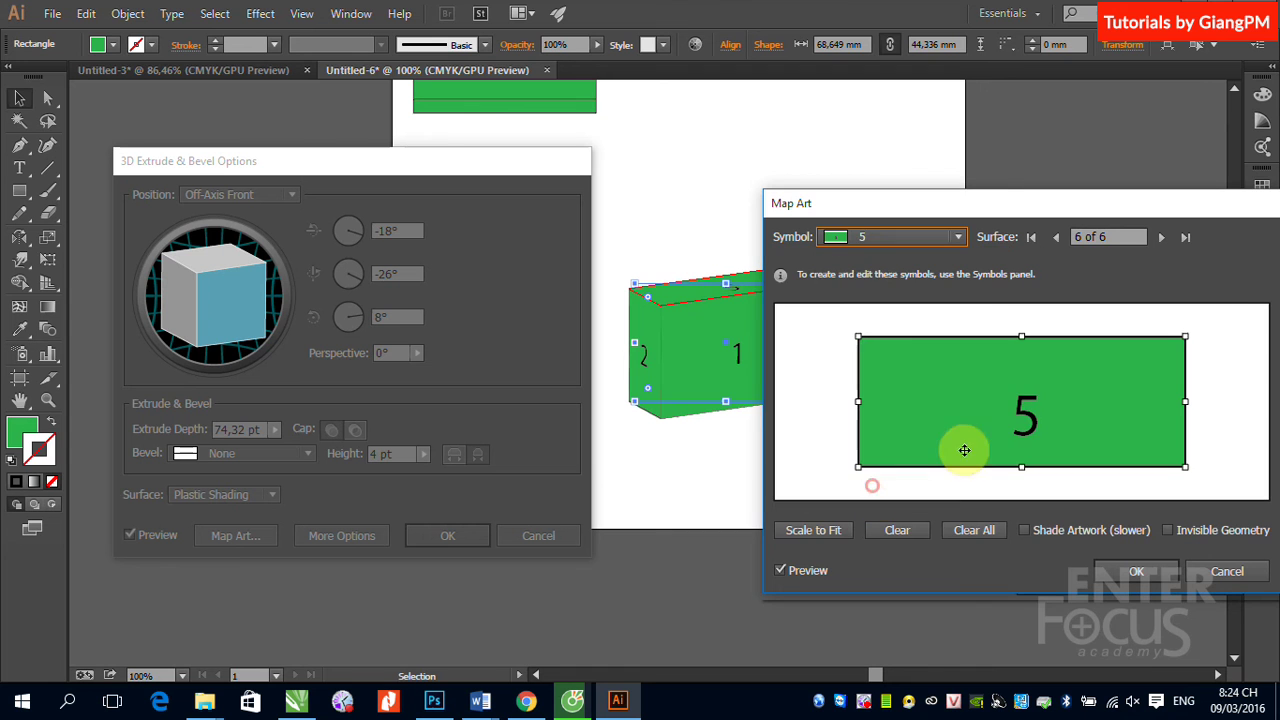
left_click_drag(880, 201, 952, 212)
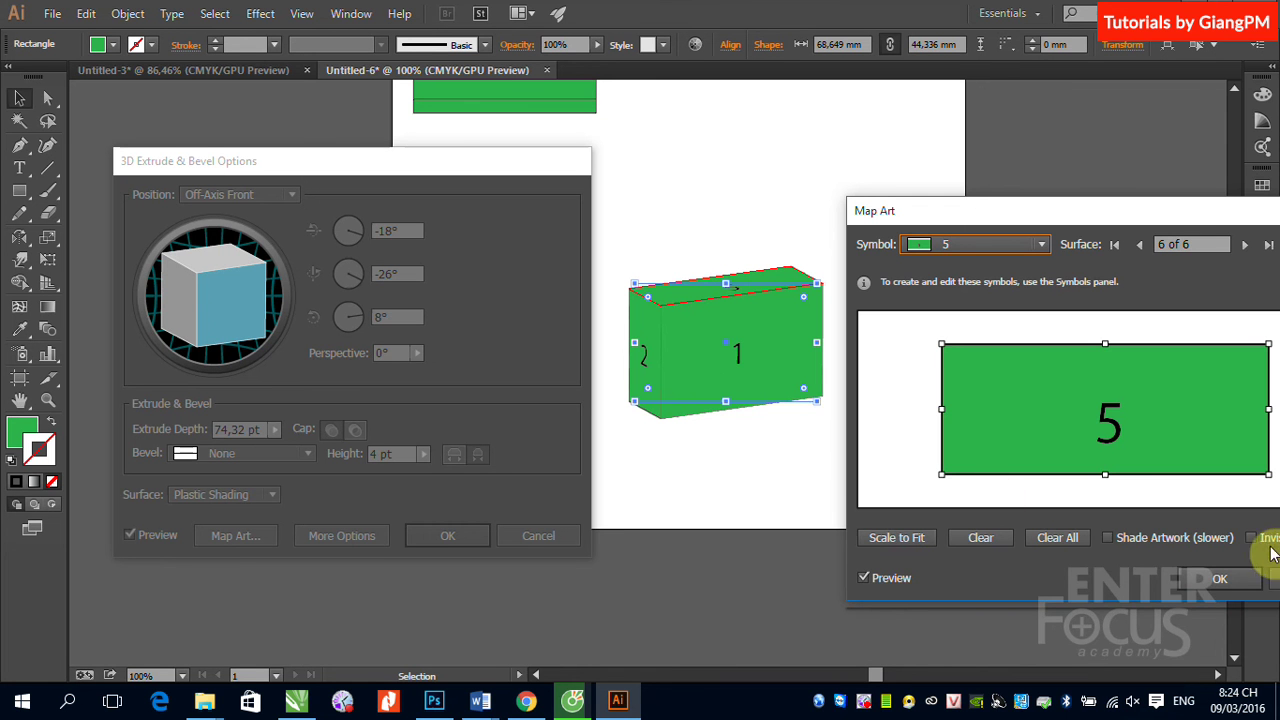
left_click(1210, 582)
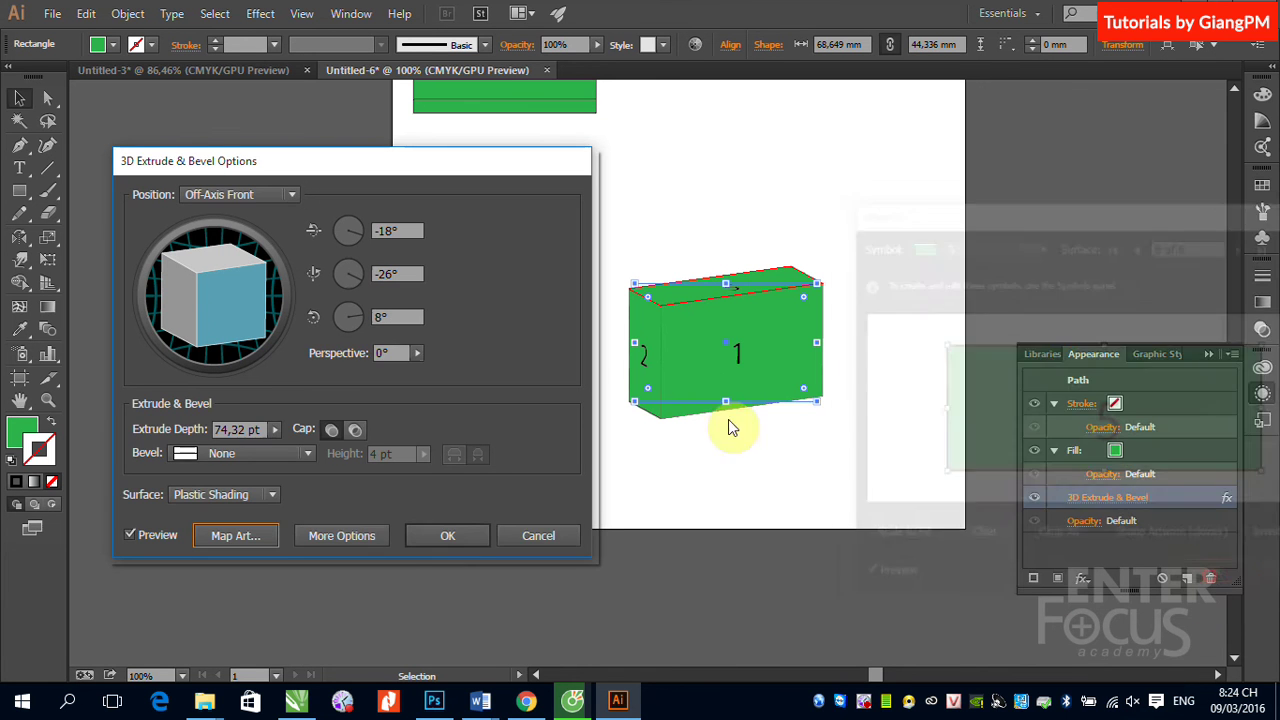
left_click(422, 533)
left_click(962, 312)
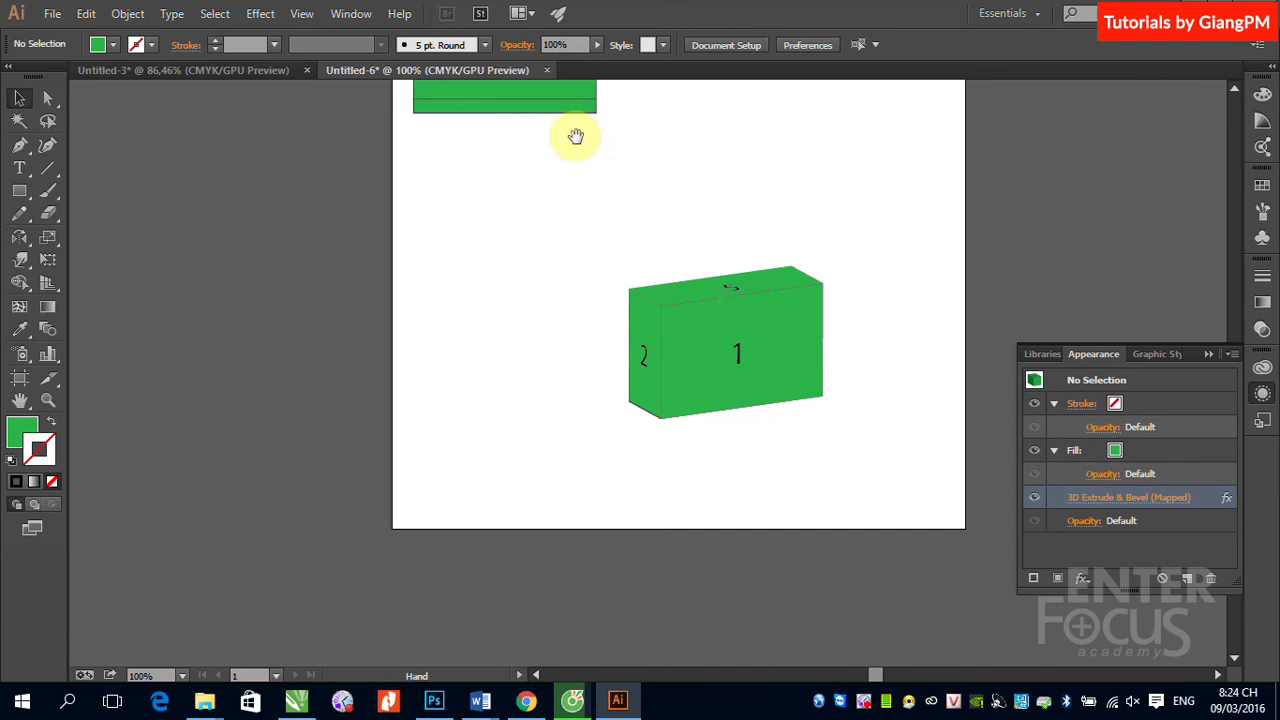
left_click_drag(571, 134, 597, 408)
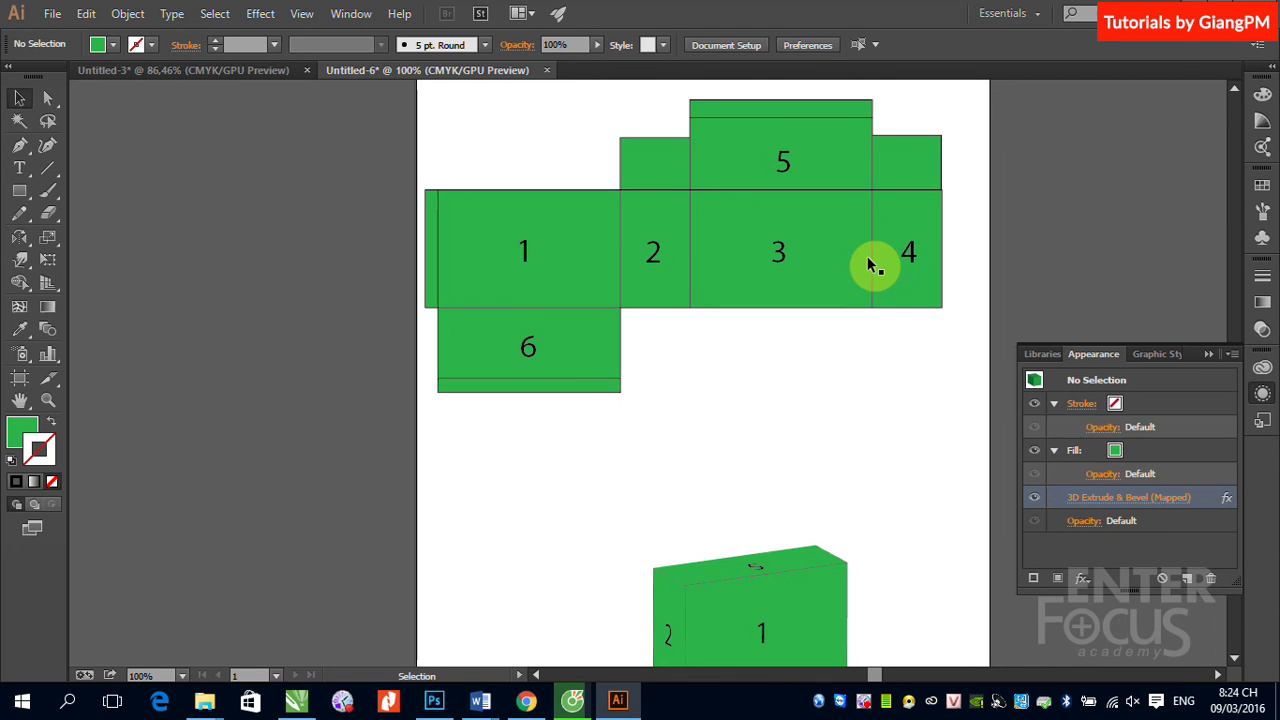
left_click_drag(834, 449, 812, 320)
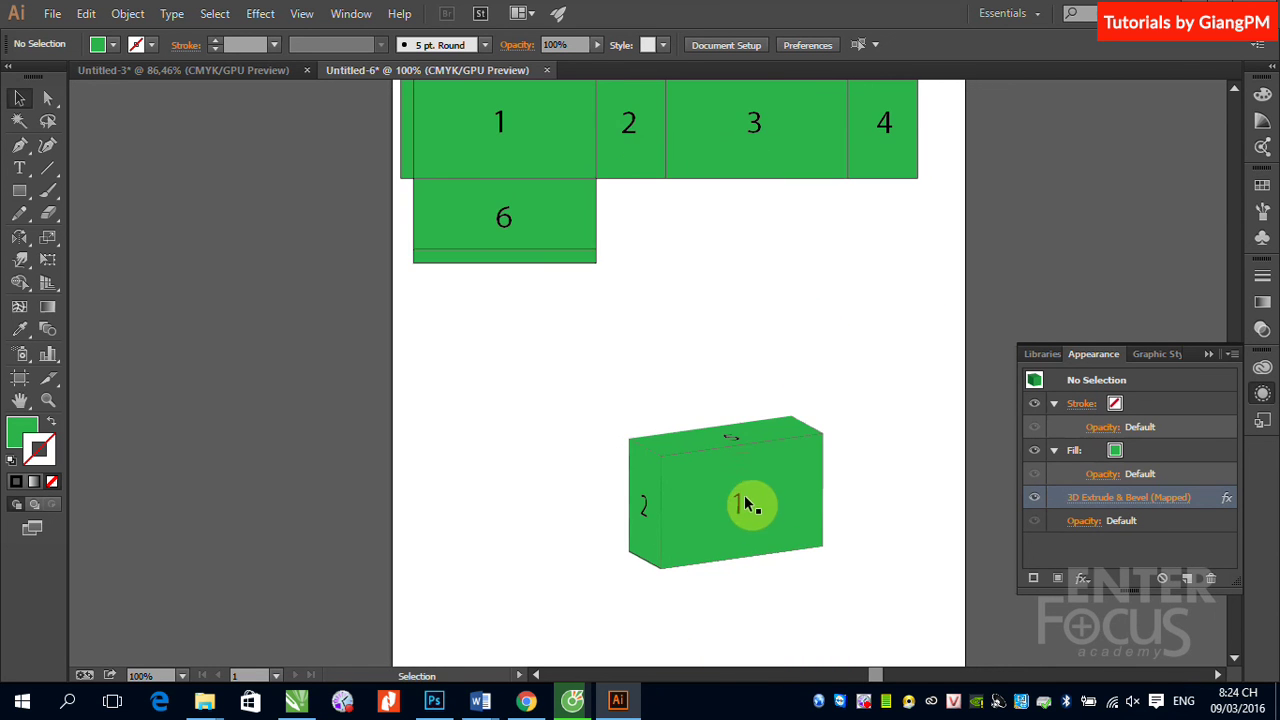
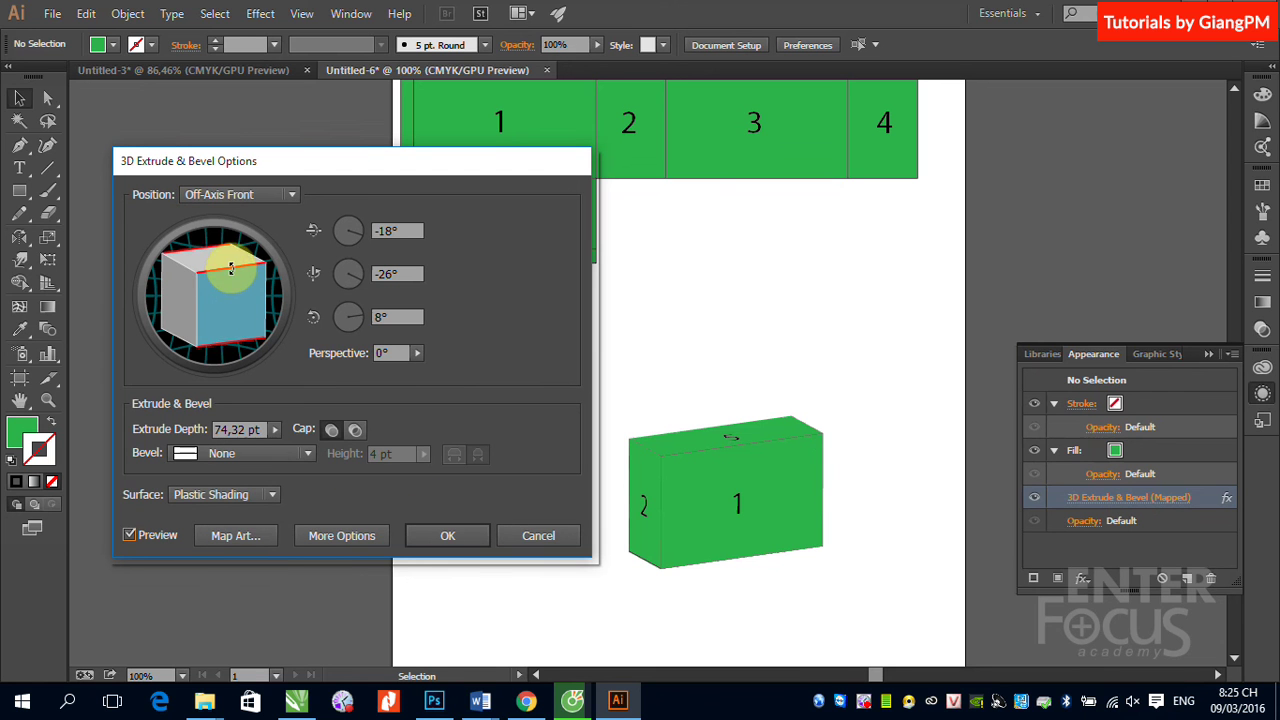
Tilt the green box to an X rotation of -49°, preview it, and apply the 3D Extrude & Bevel settings
left_click_drag(228, 272, 232, 297)
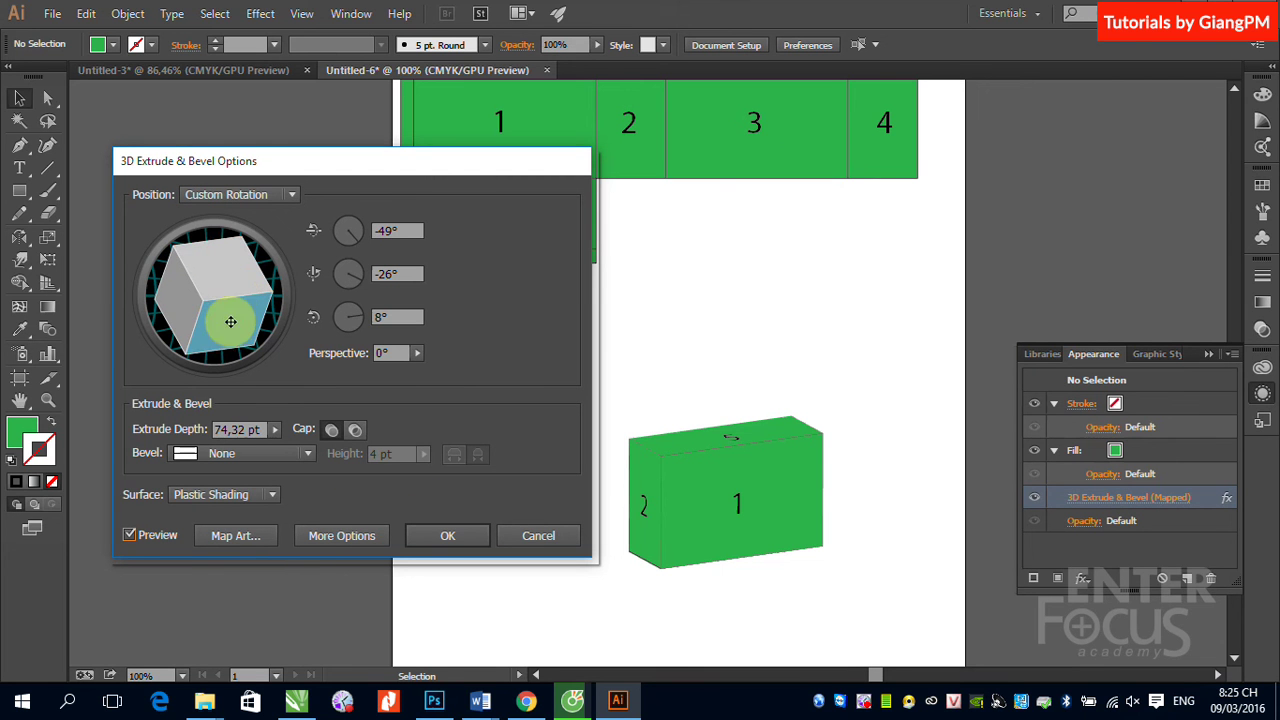
left_click(128, 535)
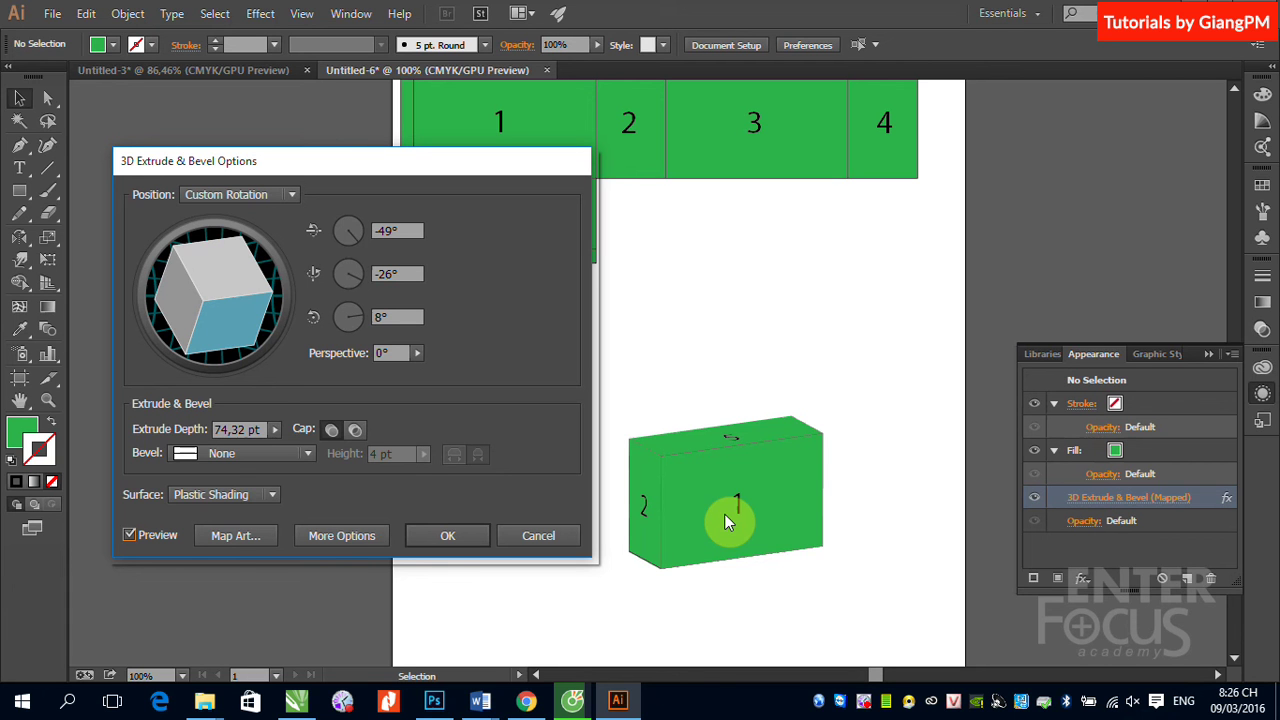
left_click(485, 531)
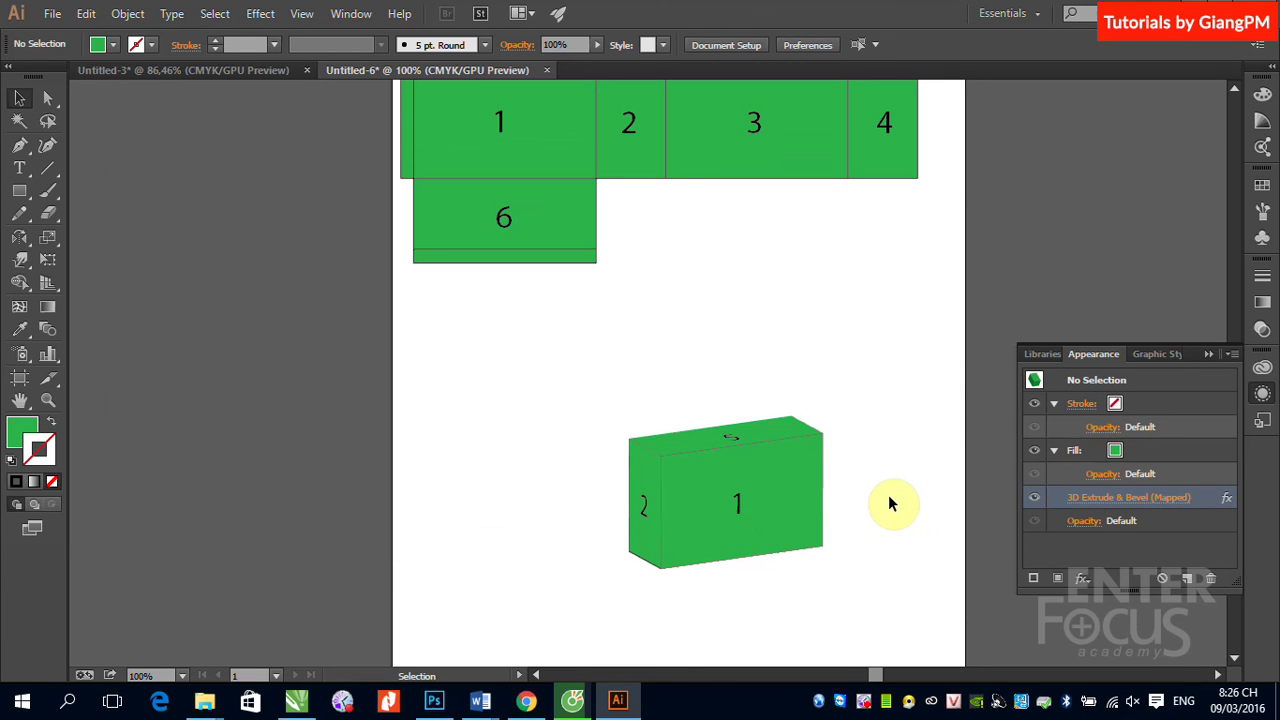